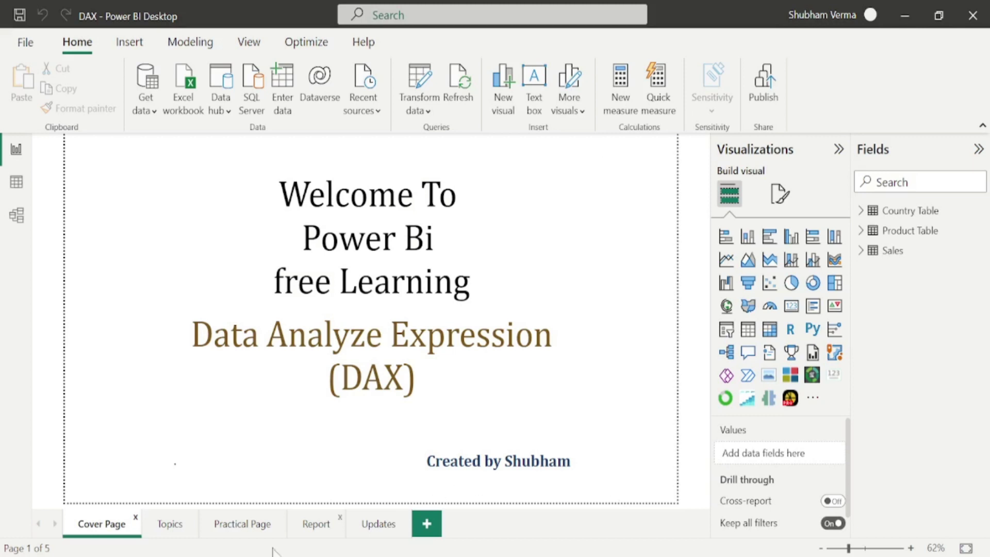
Show the Topics page, and switch to the browser to read the ISINSCOPE documentation down to its DAX example
{"action": "left_click", "coordinate": [170, 525]}
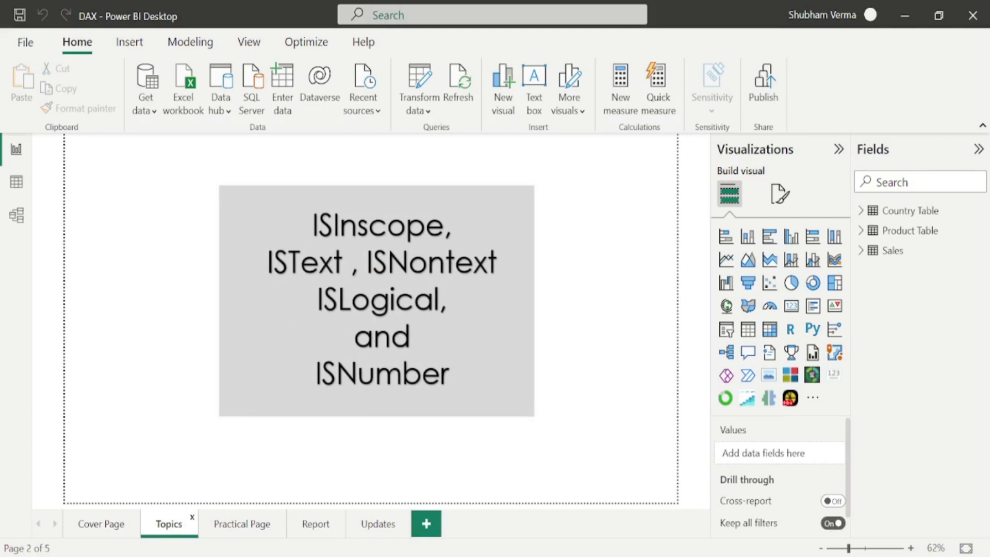
{"action": "key", "text": "alt+Tab"}
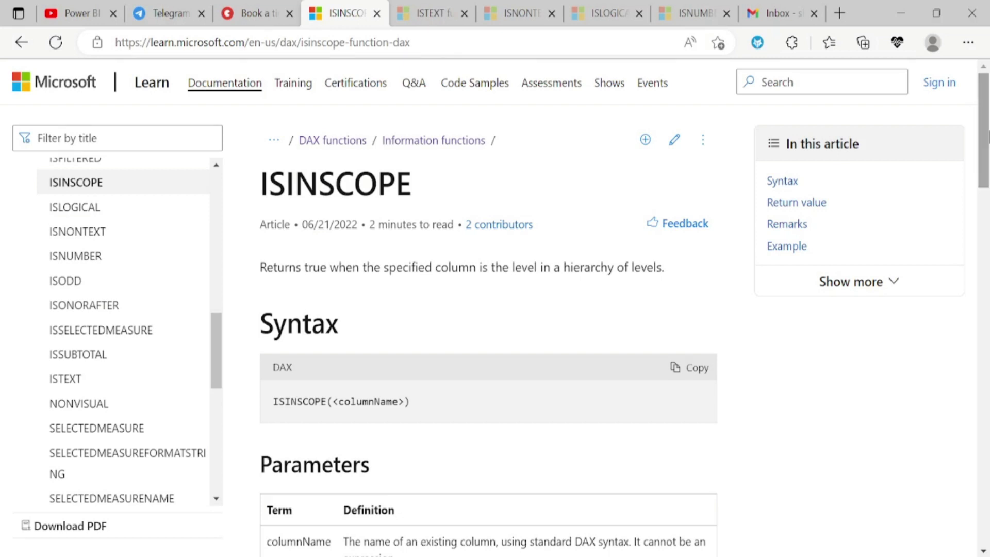
{"action": "scroll", "coordinate": [988, 136], "scroll_direction": "down", "scroll_amount": 5}
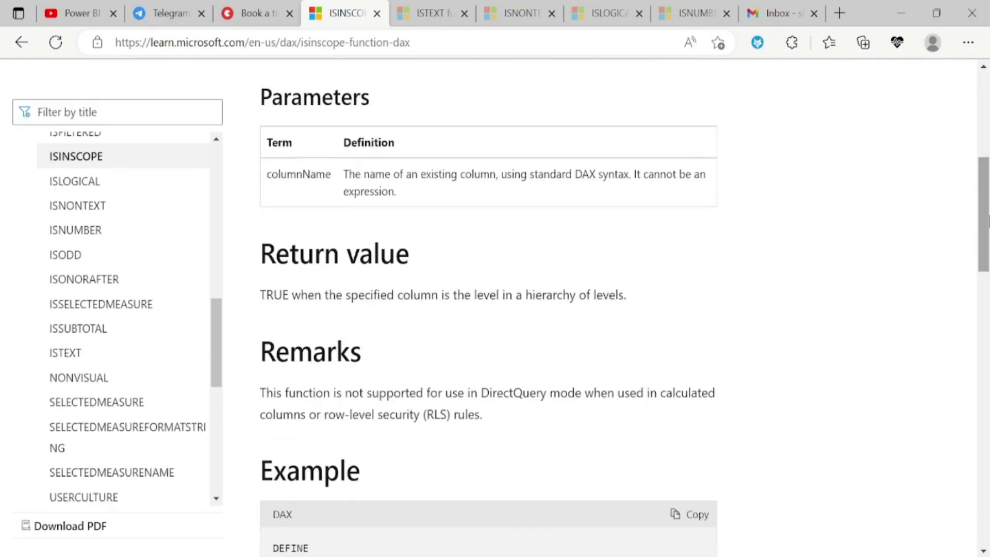
{"action": "scroll", "coordinate": [868, 256], "scroll_direction": "up", "scroll_amount": 3}
{"action": "left_click_drag", "start_coordinate": [988, 135], "coordinate": [989, 261]}
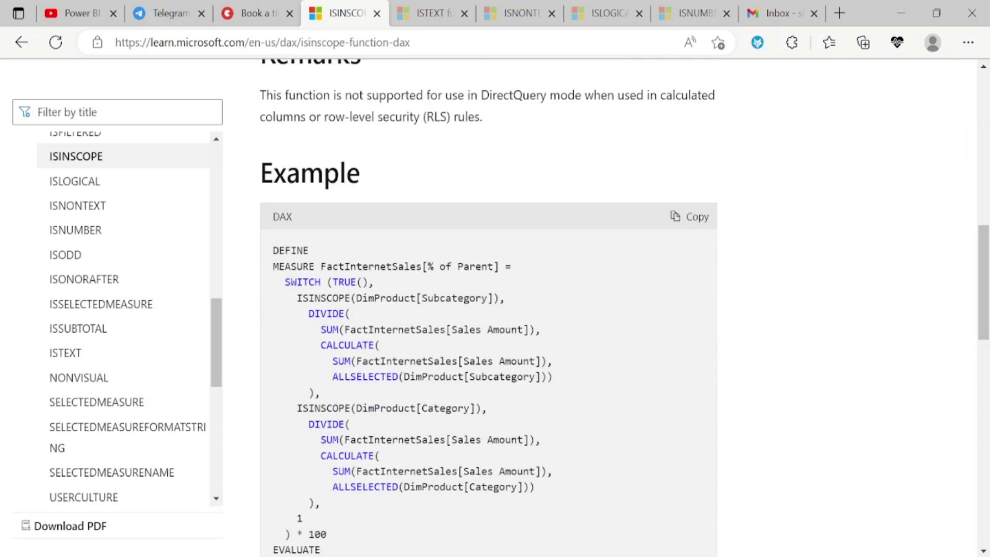
{"action": "left_click_drag", "start_coordinate": [279, 281], "coordinate": [491, 495]}
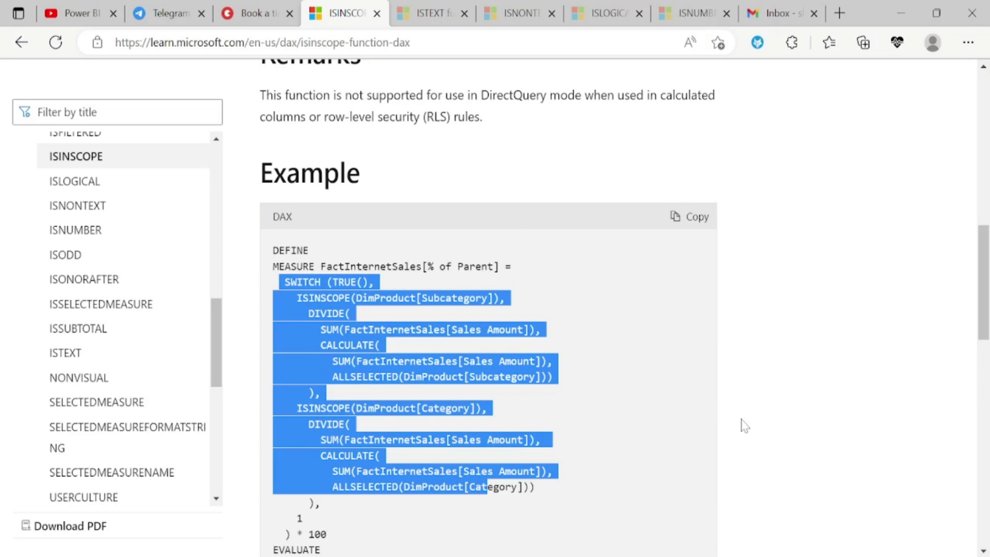
{"action": "left_click", "coordinate": [742, 426]}
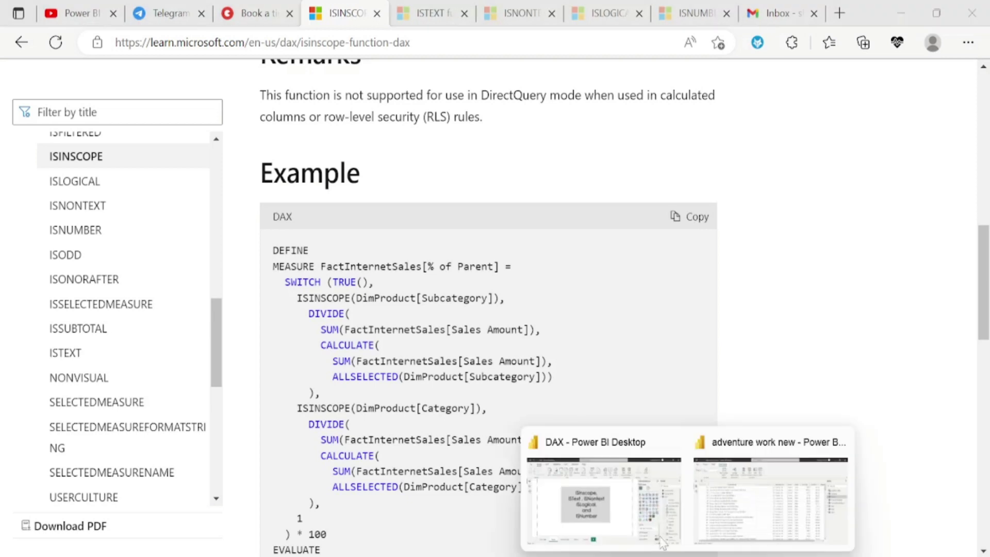
Switch to the DAX report in Power BI Desktop and add the isfitlered measure to the customer table on the Practical Page
{"action": "left_click", "coordinate": [661, 541]}
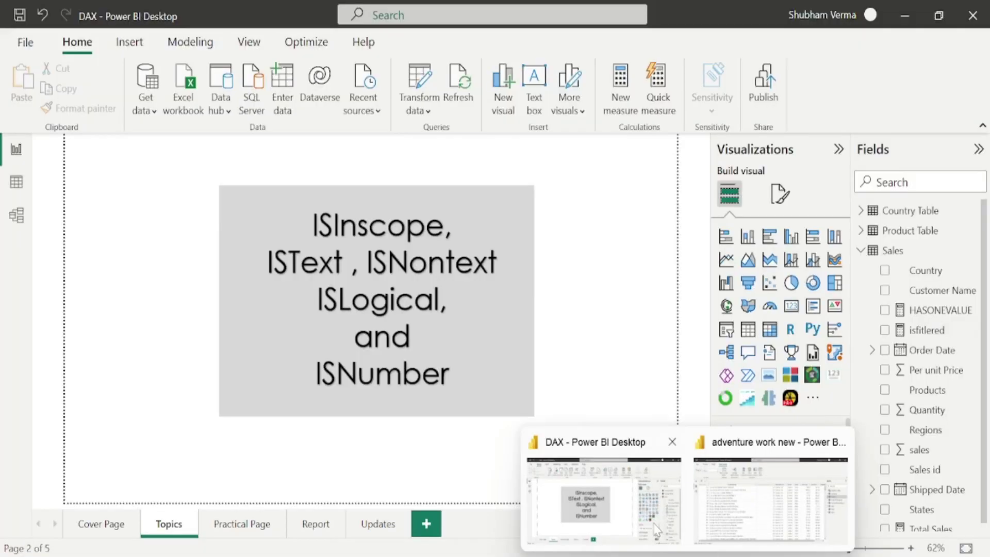
{"action": "left_click", "coordinate": [255, 532]}
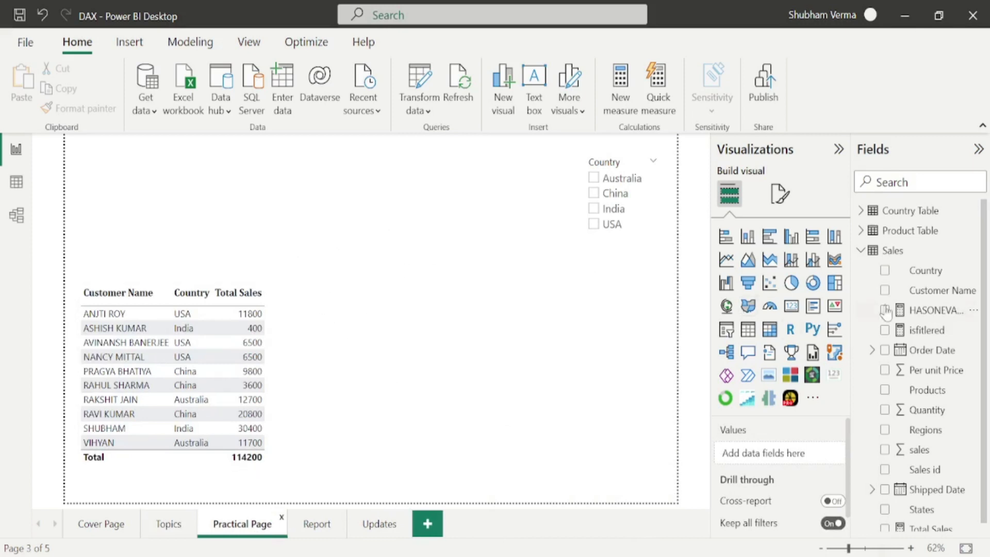
{"action": "left_click_drag", "start_coordinate": [939, 339], "coordinate": [385, 349]}
{"action": "left_click", "coordinate": [928, 332]}
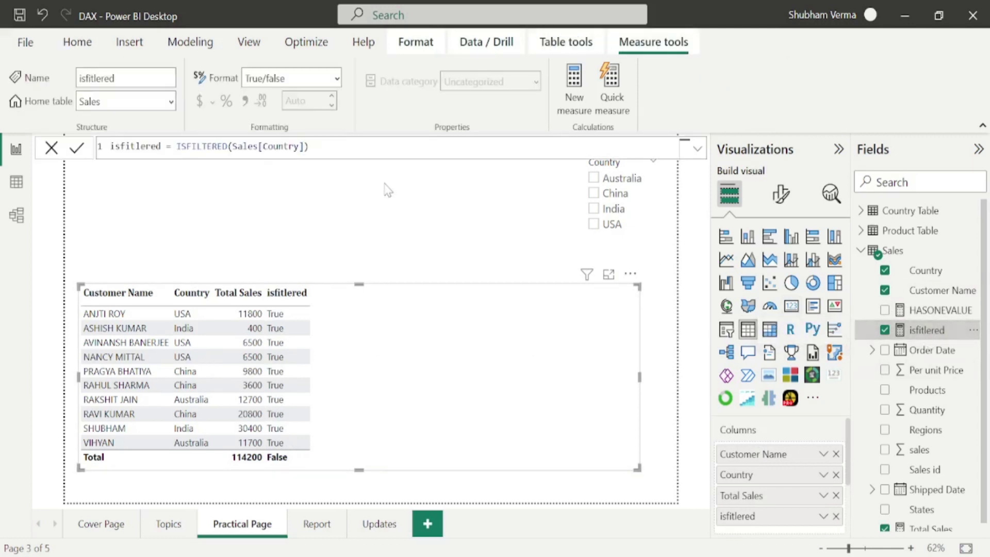
{"action": "left_click_drag", "start_coordinate": [309, 146], "coordinate": [232, 147]}
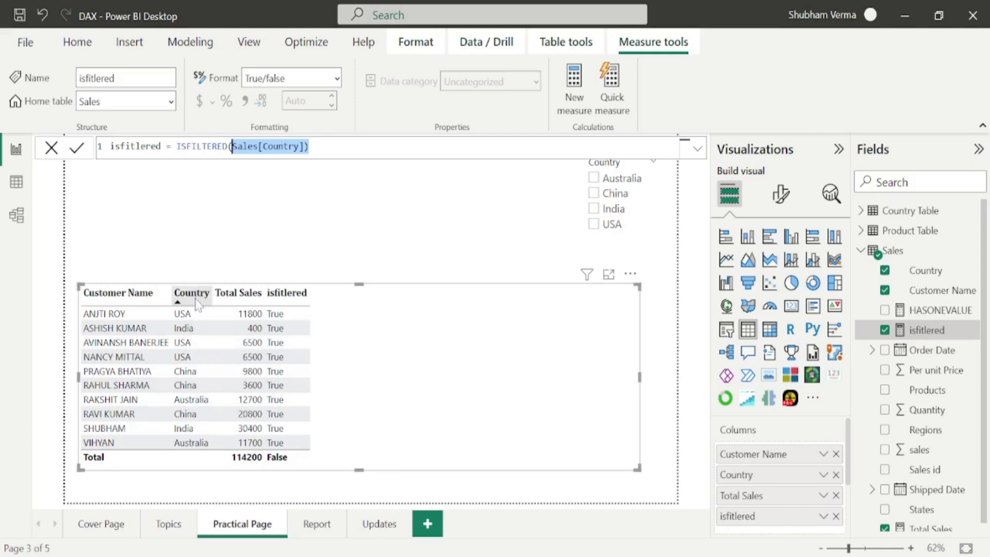
Take Country out of the customer table and put the Sales table's Country field back between Customer Name and Total Sales
{"action": "left_click", "coordinate": [835, 474]}
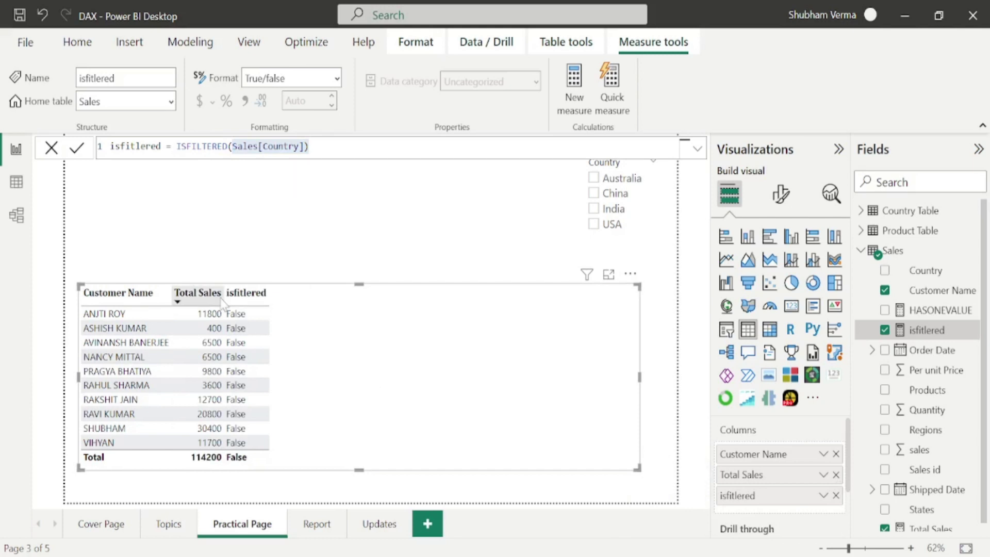
{"action": "left_click", "coordinate": [876, 182]}
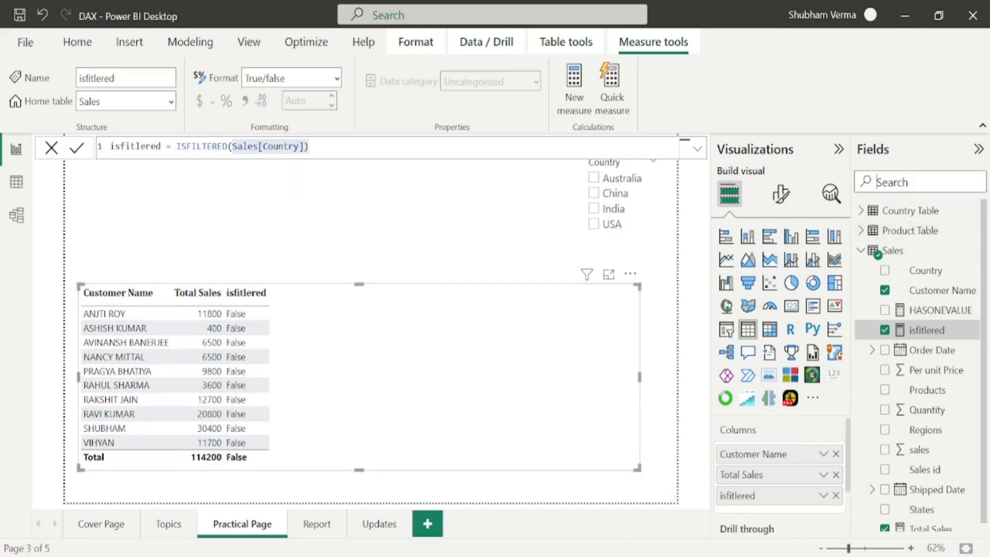
{"action": "type", "text": "coun"}
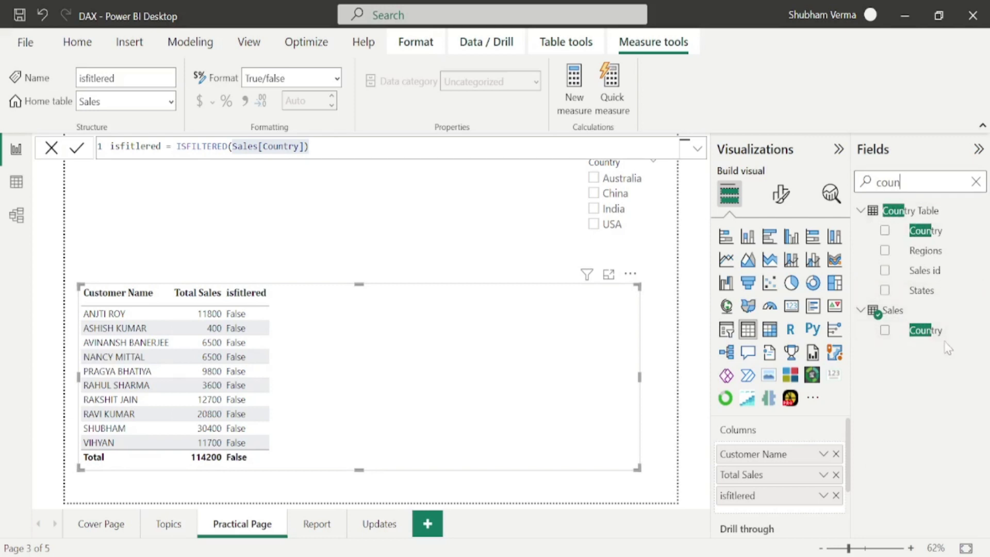
{"action": "left_click_drag", "start_coordinate": [939, 330], "coordinate": [801, 466]}
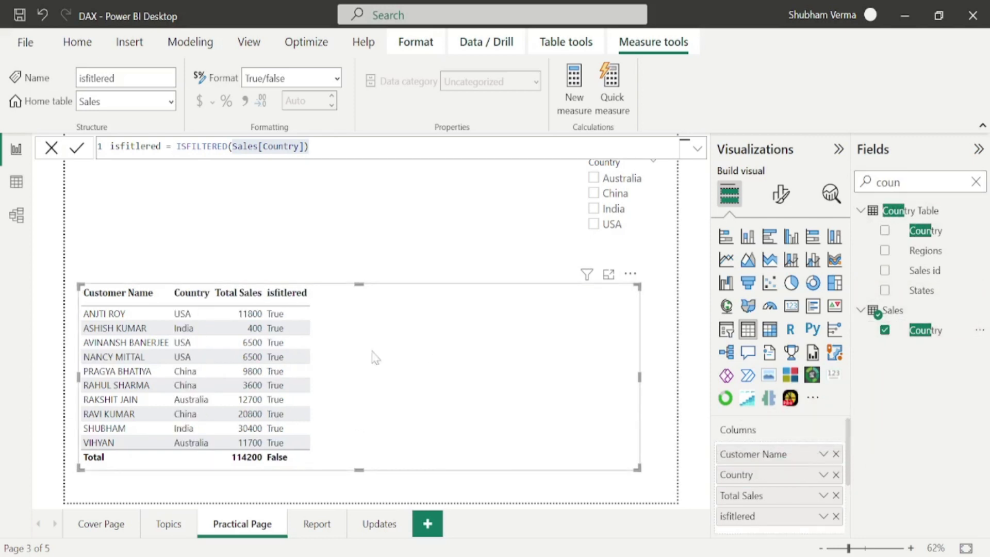
{"action": "left_click", "coordinate": [468, 239]}
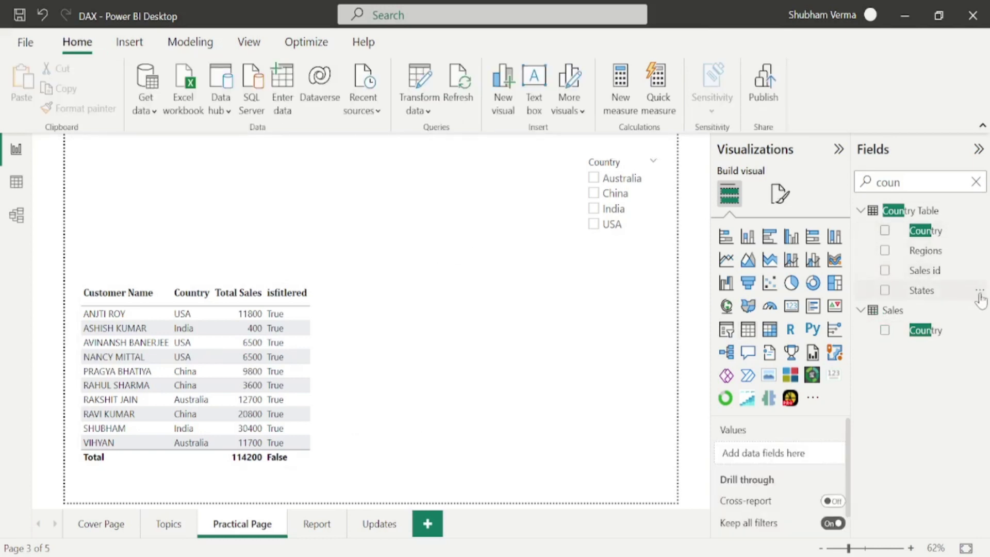
Create a new measure in Country Table and name it inscope
{"action": "left_click", "coordinate": [979, 291]}
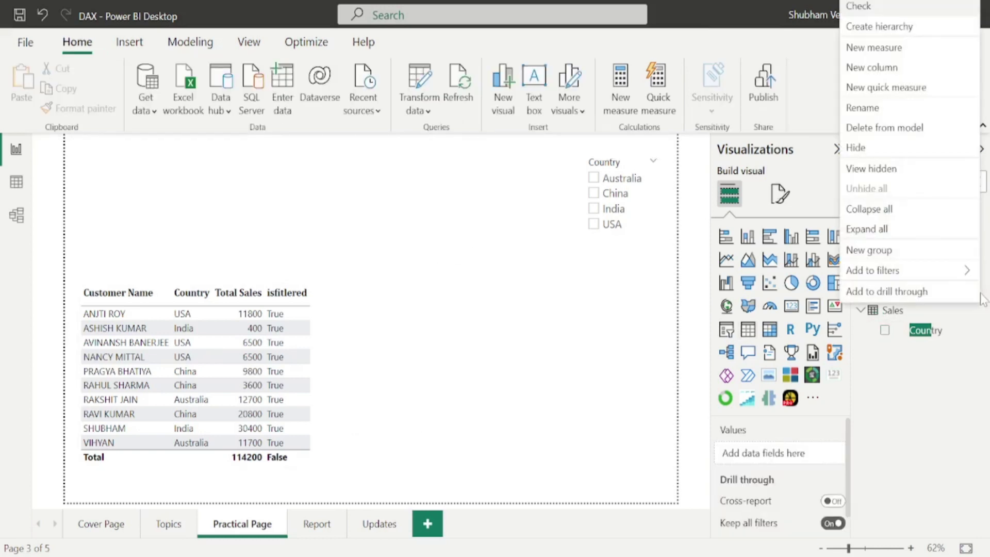
{"action": "left_click", "coordinate": [911, 50]}
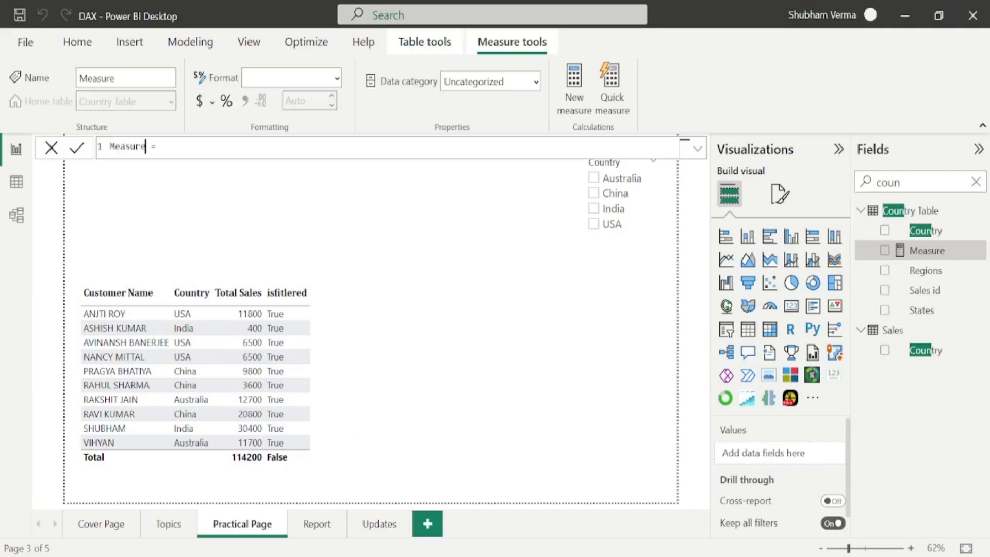
{"action": "key", "text": "BackSpace"}
{"action": "key", "text": "BackSpace"}
{"action": "key", "text": "BackSpace"}
{"action": "key", "text": "BackSpace"}
{"action": "key", "text": "BackSpace"}
{"action": "key", "text": "BackSpace"}
{"action": "key", "text": "BackSpace"}
{"action": "type", "text": "ifsc"}
{"action": "type", "text": "ope"}
Define the inscope measure as ISINSCOPE(Sales[Country]) and commit the formula
{"action": "left_click", "coordinate": [161, 147]}
{"action": "type", "text": "isin"}
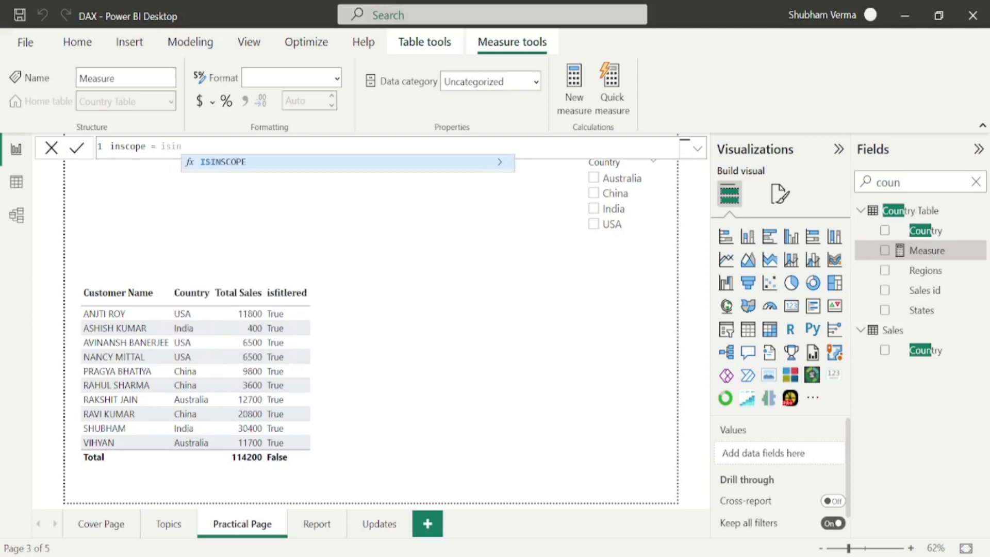
{"action": "key", "text": "Tab"}
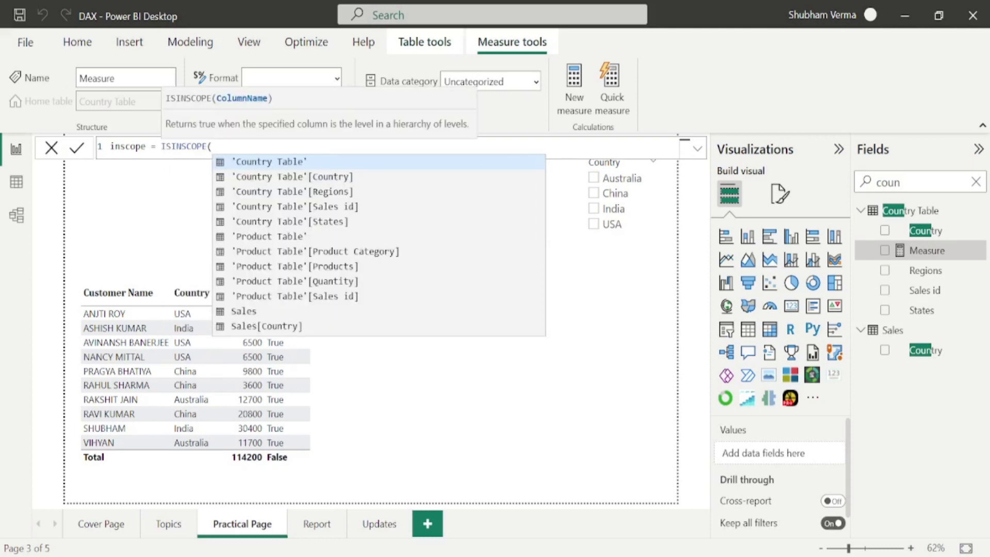
{"action": "type", "text": "count"}
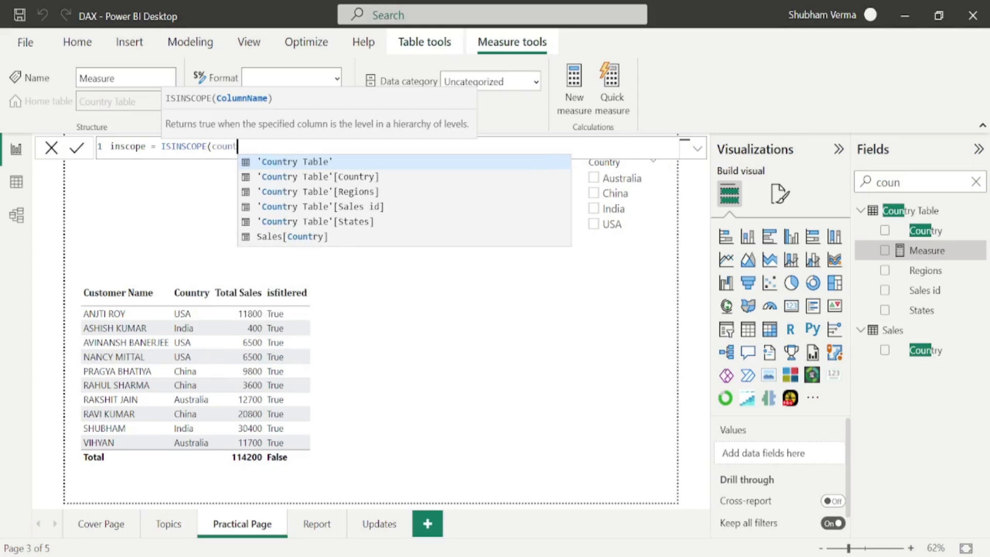
{"action": "key", "text": "Down"}
{"action": "key", "text": "Down"}
{"action": "key", "text": "Down"}
{"action": "key", "text": "Down"}
{"action": "key", "text": "Down"}
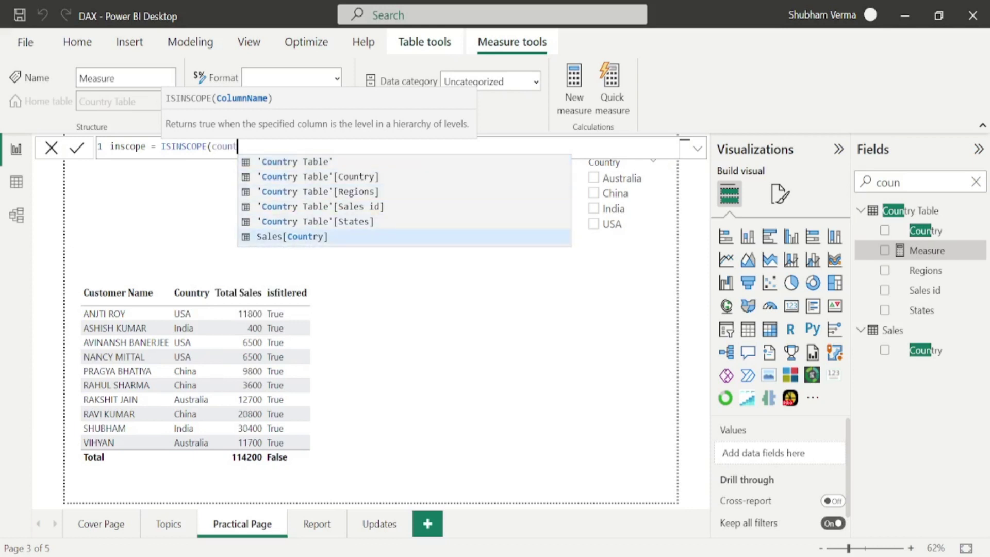
{"action": "key", "text": "Tab"}
{"action": "type", "text": ")"}
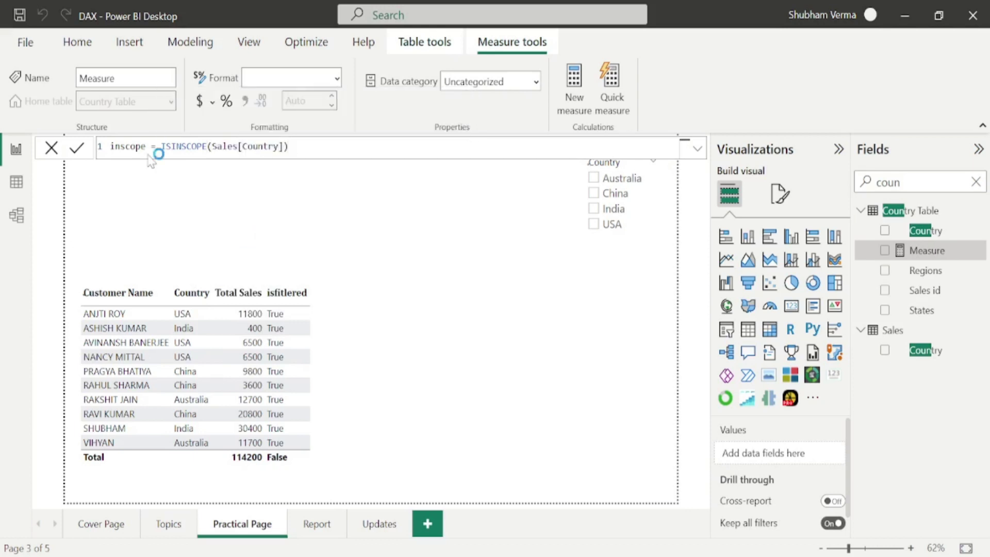
{"action": "key", "text": "Return"}
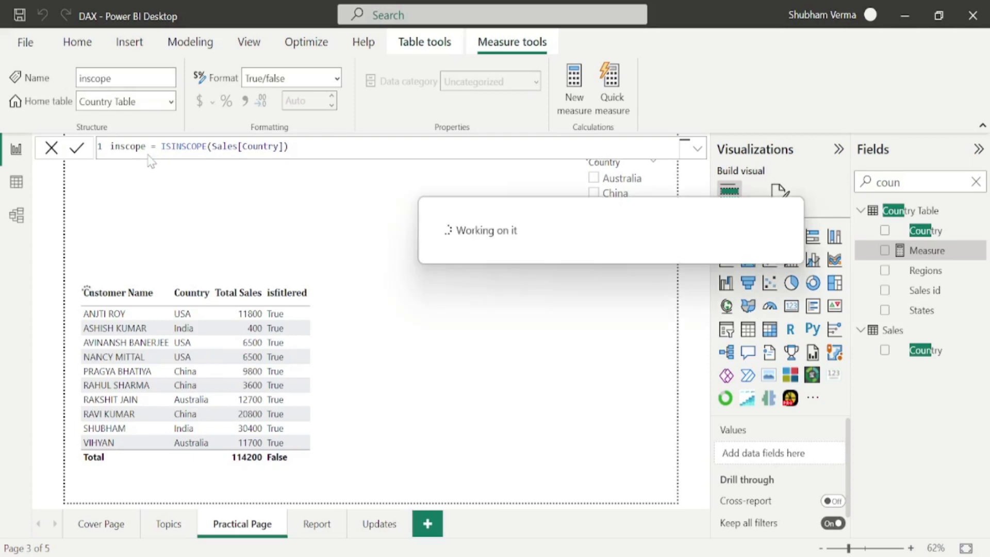
Add the inscope measure to the customer table and filter the page to USA with the Country slicer
{"action": "left_click_drag", "start_coordinate": [924, 251], "coordinate": [369, 328]}
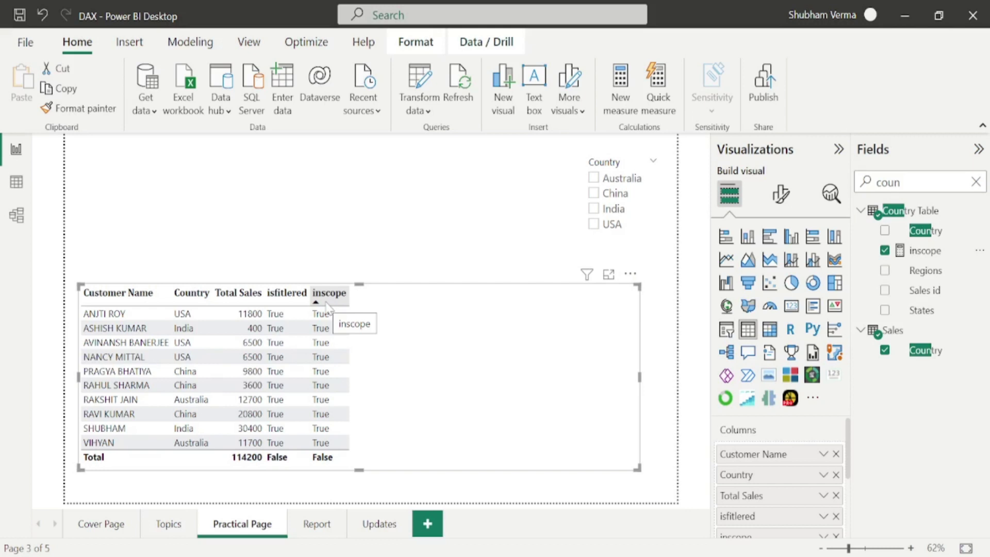
{"action": "left_click", "coordinate": [594, 225]}
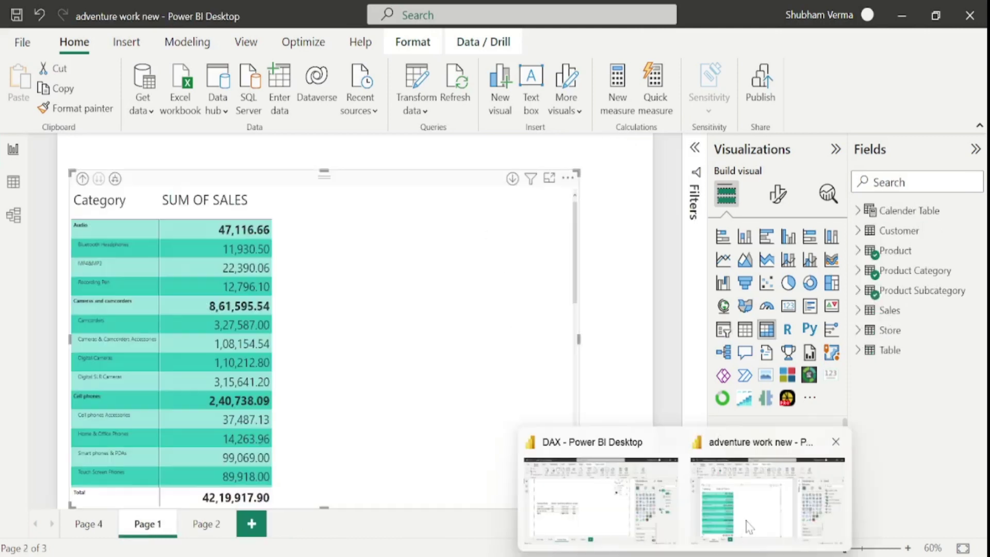
Switch to the adventure work new report, examine the Product, Product Category and Product Subcategory tables' data, and return to the report page
{"action": "left_click", "coordinate": [749, 526]}
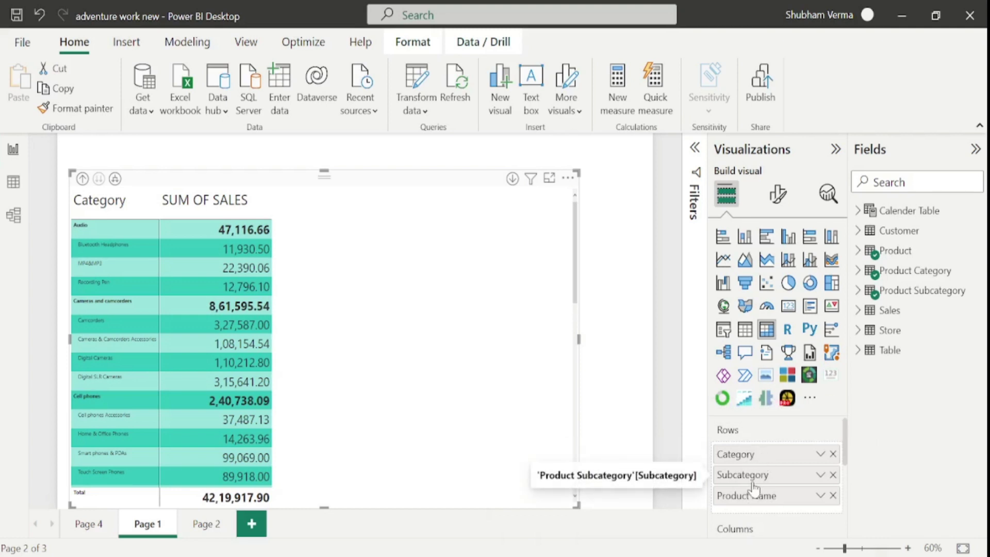
{"action": "left_click", "coordinate": [20, 183]}
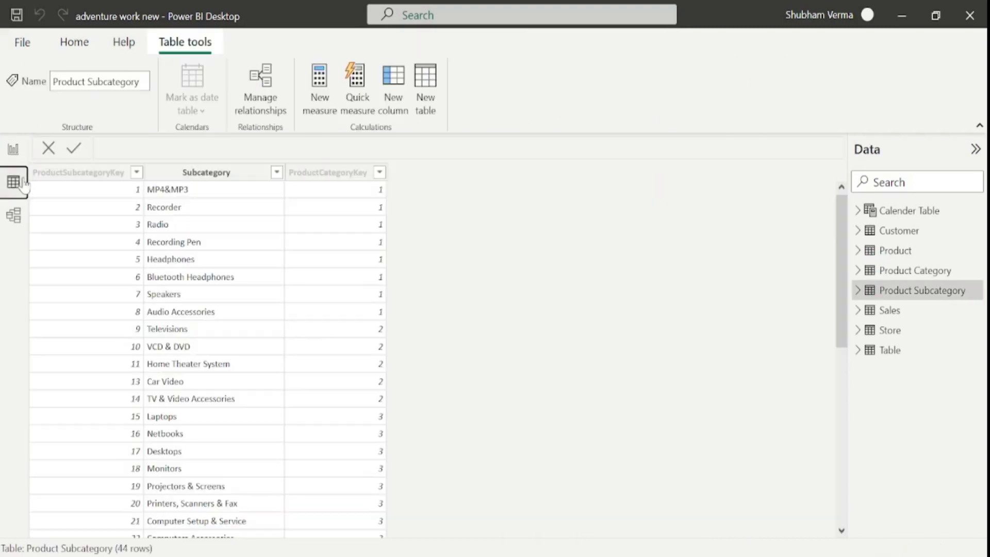
{"action": "left_click", "coordinate": [896, 251]}
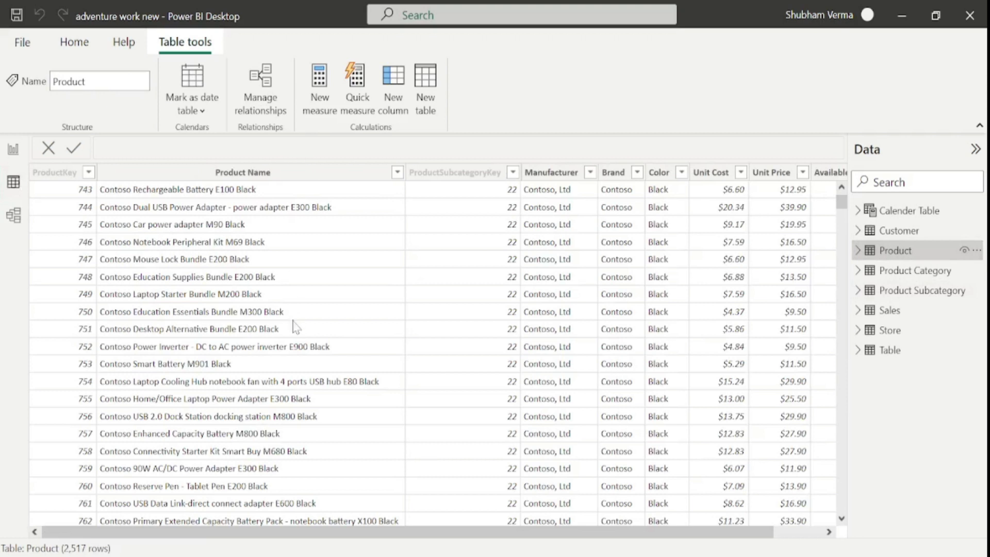
{"action": "left_click", "coordinate": [908, 273]}
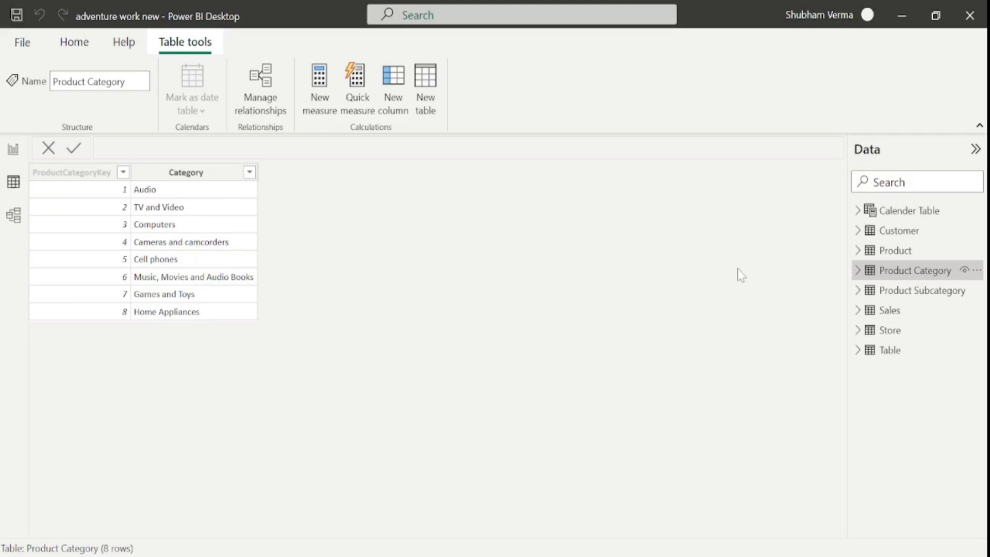
{"action": "left_click", "coordinate": [935, 292]}
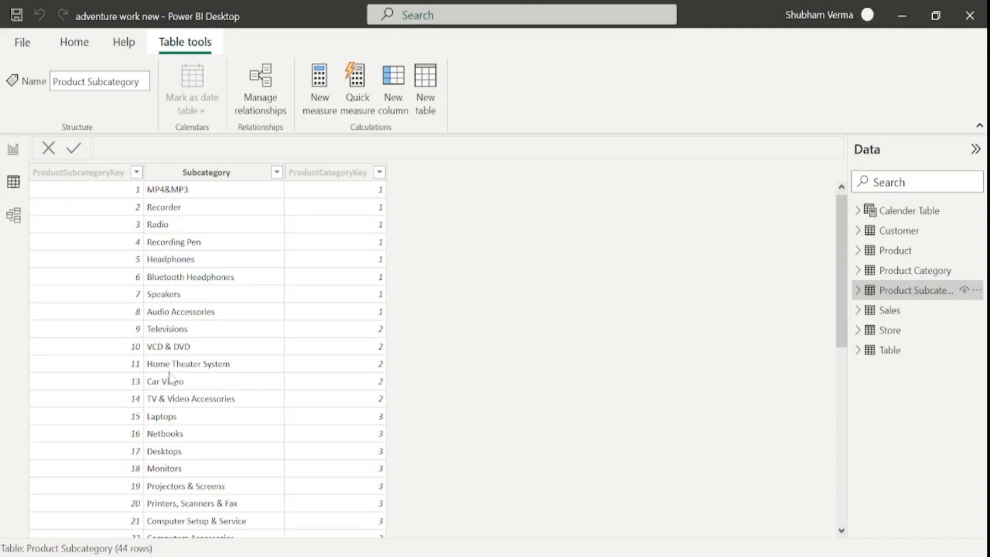
{"action": "left_click", "coordinate": [13, 149]}
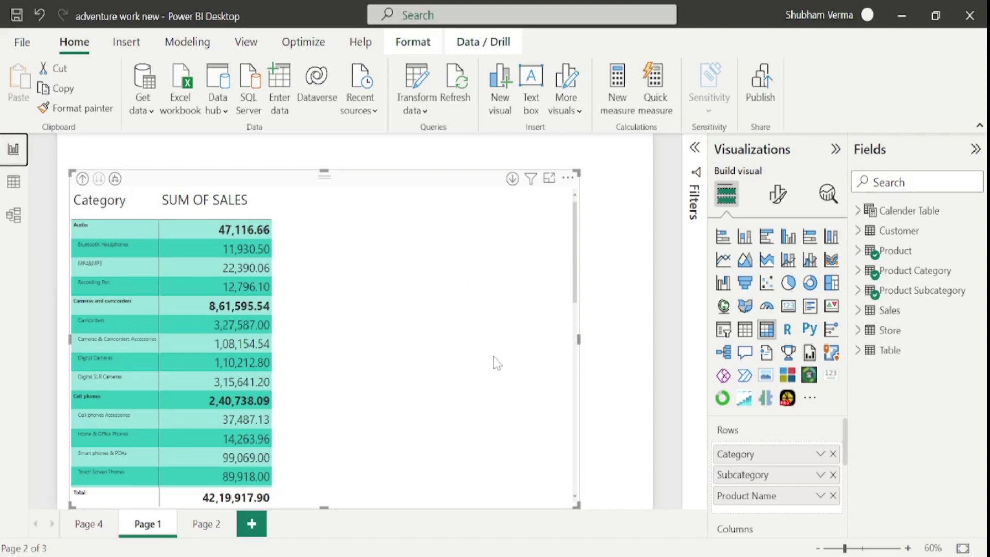
Create an isinscope measure in Product Subcategory, starting with a variable amount defined as CALCULATE([SUM OF SALES])
{"action": "left_click", "coordinate": [975, 293]}
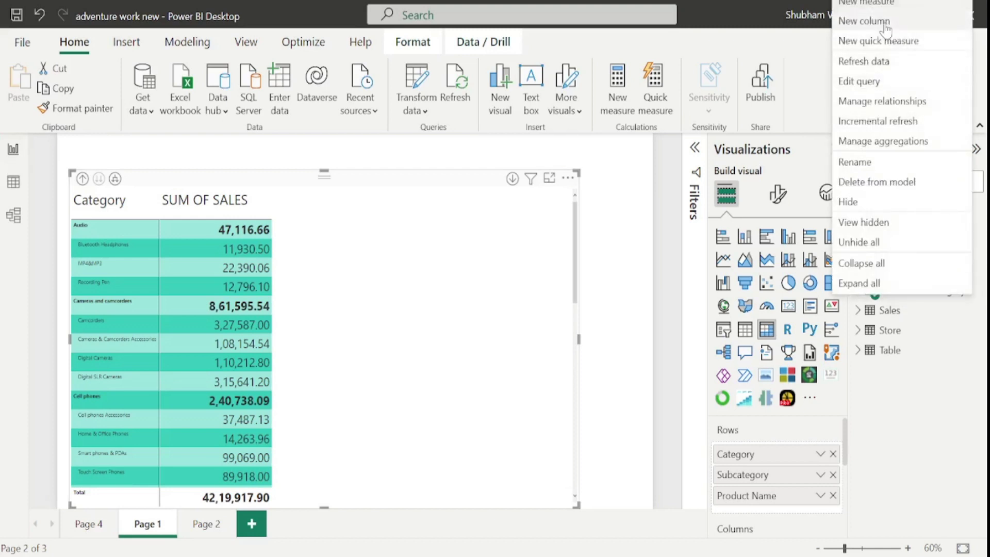
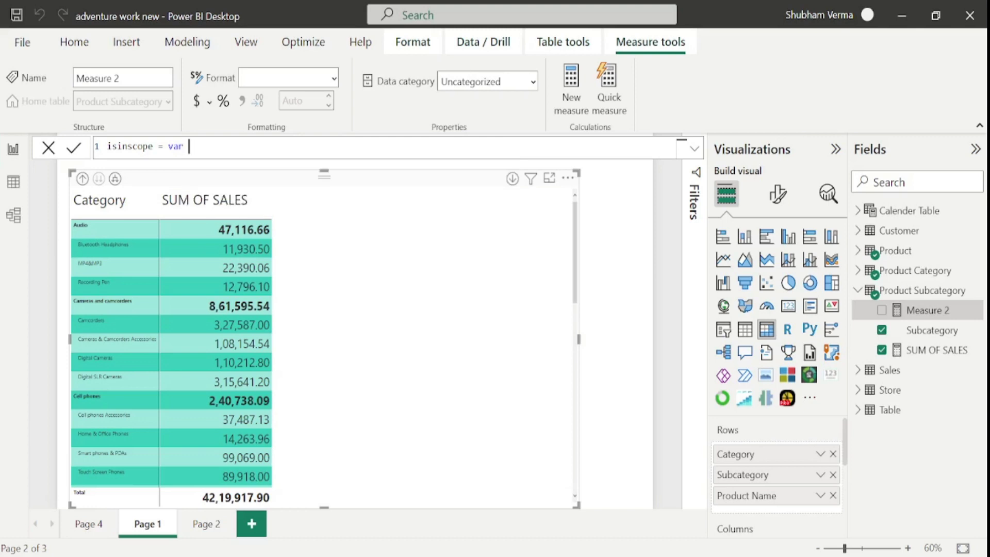
{"action": "type", "text": "amount=cac"}
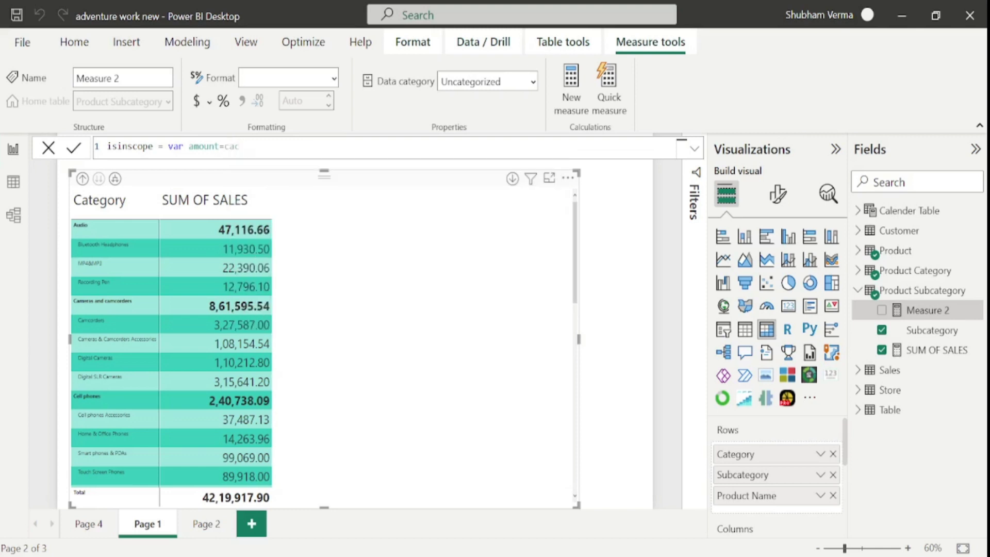
{"action": "key", "text": "Tab"}
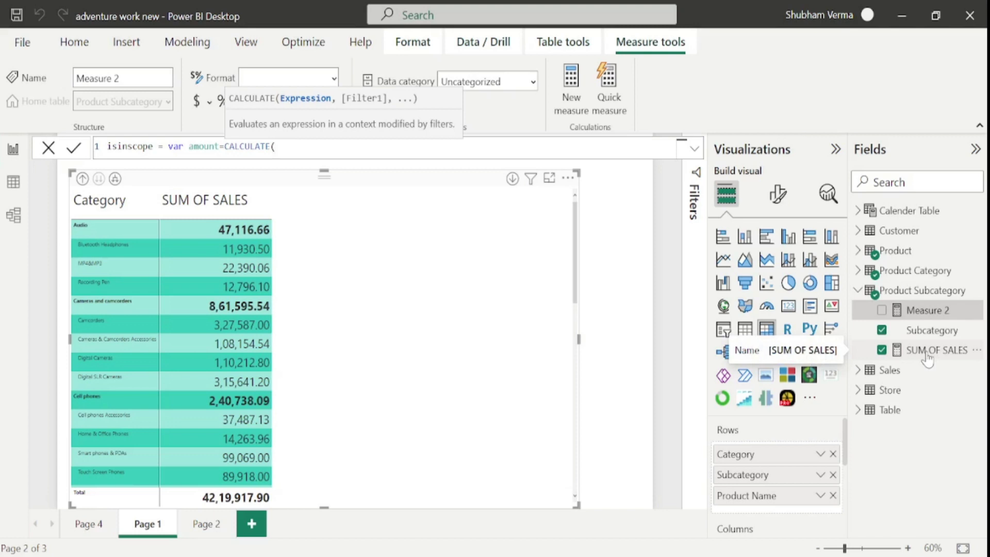
{"action": "type", "text": "sum"}
{"action": "key", "text": "Up"}
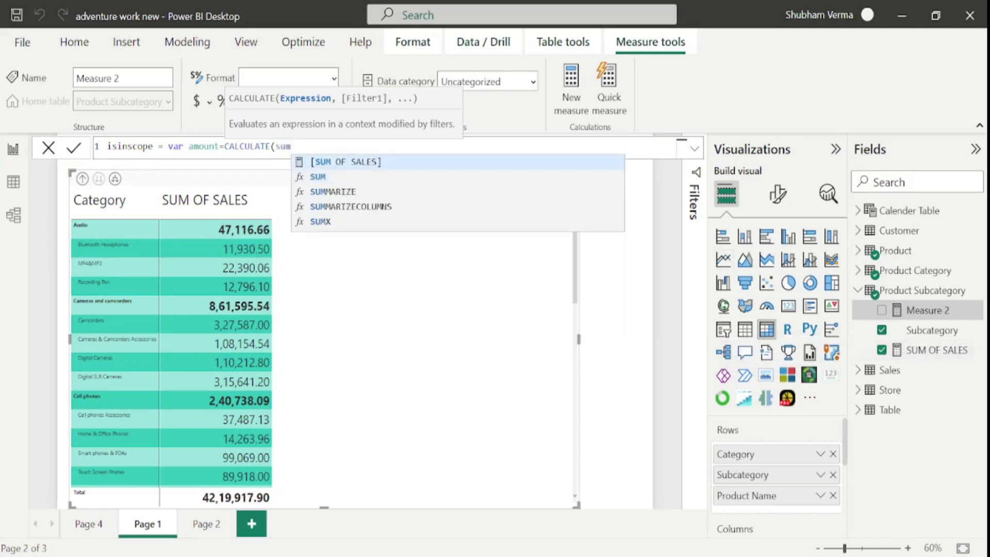
{"action": "key", "text": "Tab"}
{"action": "type", "text": ")"}
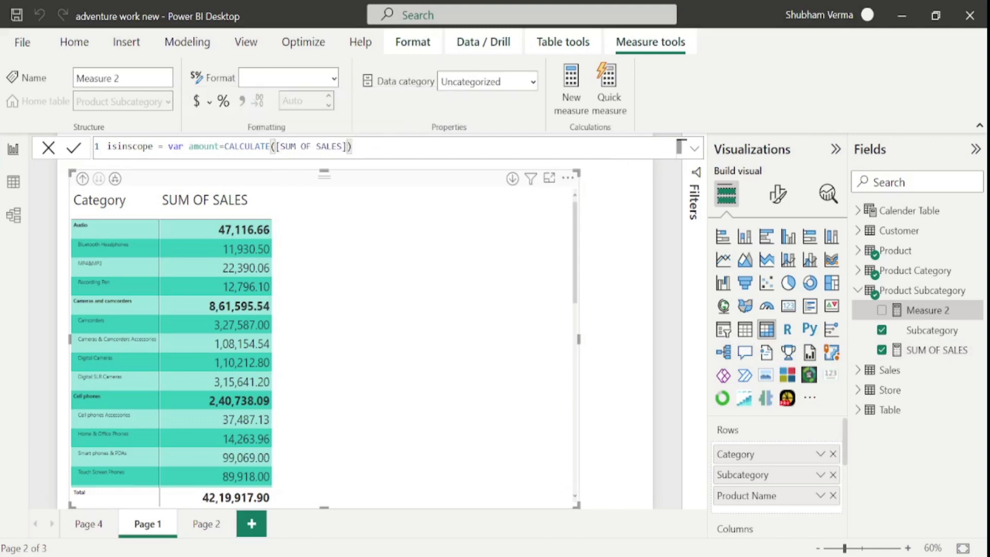
Add a return clause to the measure that opens a SWITCH function with TRUE() as its expression
{"action": "key", "text": "shift+Return"}
{"action": "type", "text": "re"}
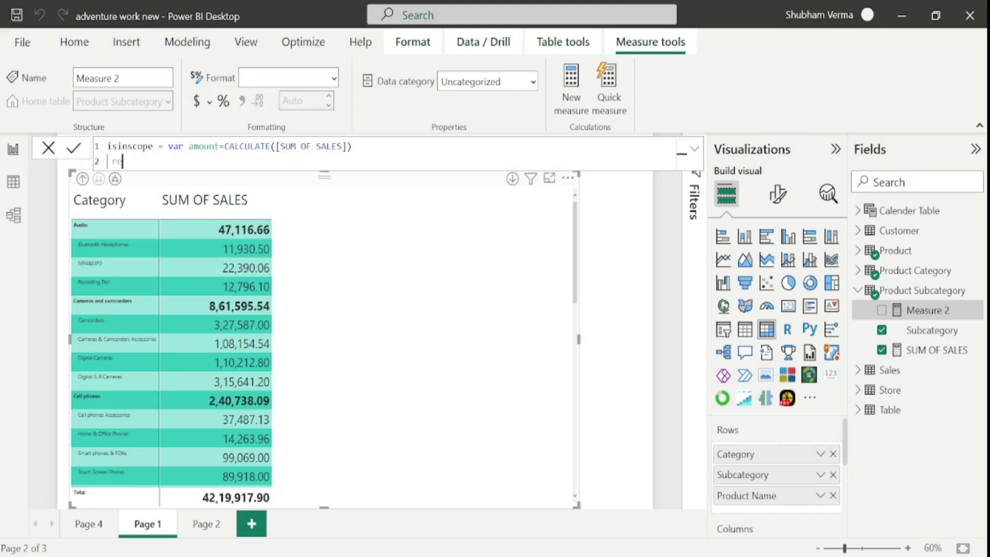
{"action": "type", "text": "turn"}
{"action": "key", "text": "shift+Return"}
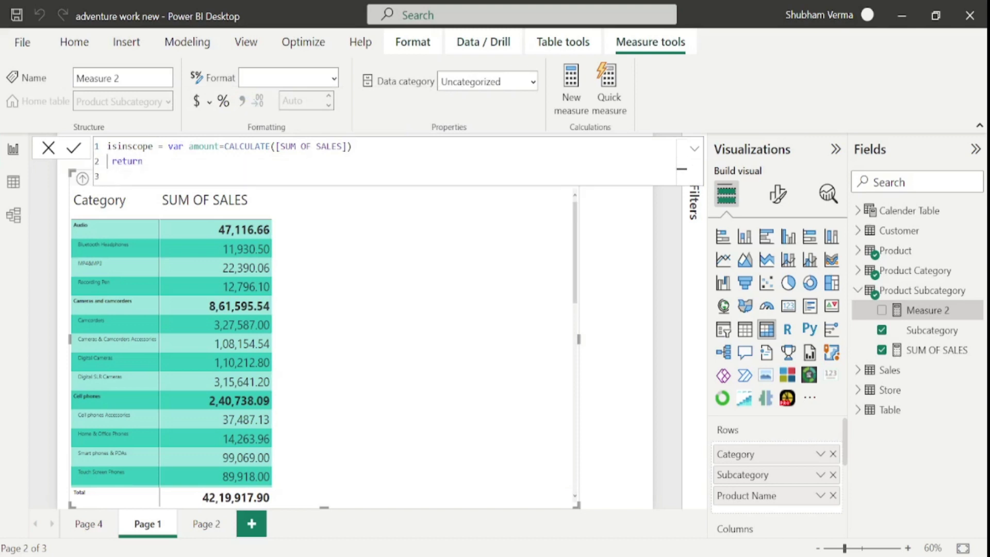
{"action": "type", "text": "switch"}
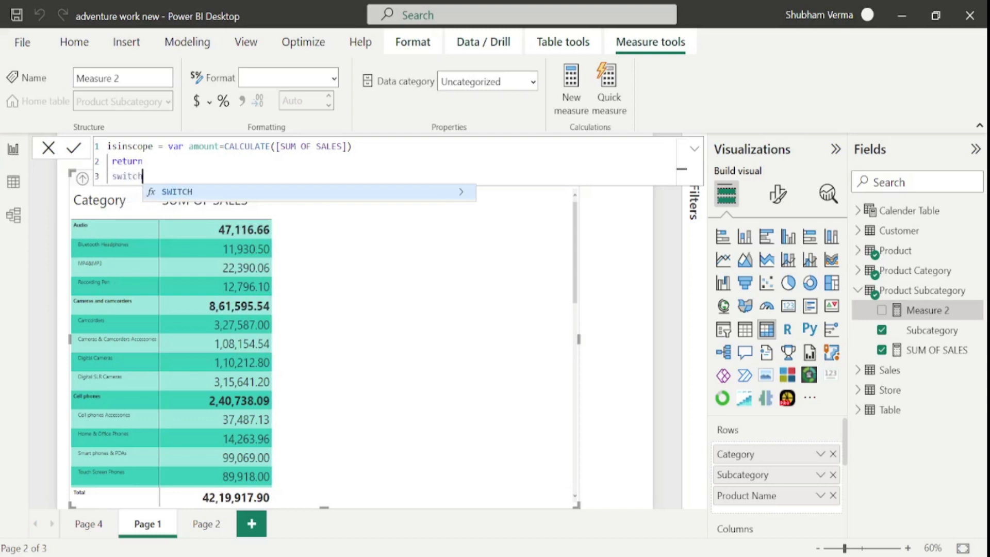
{"action": "type", "text": "("}
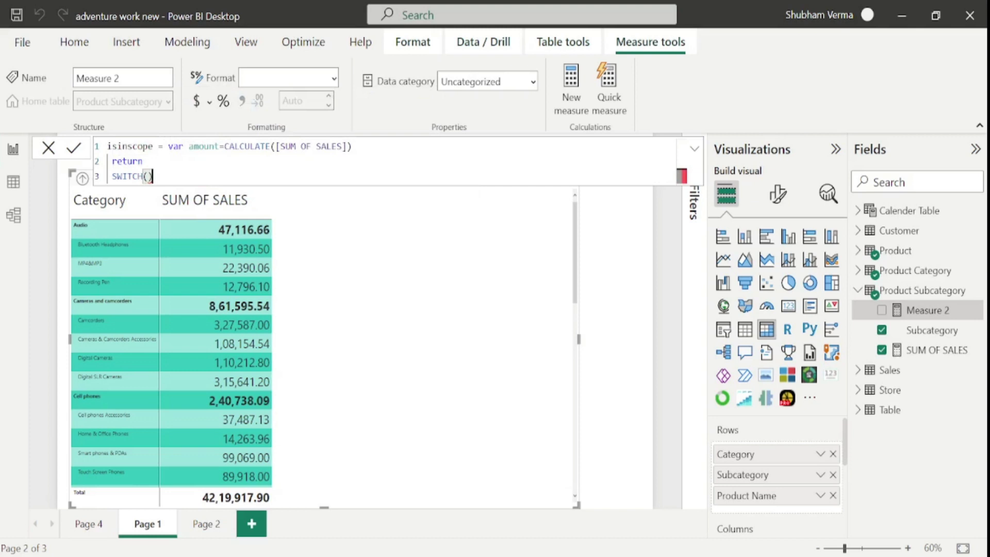
{"action": "type", "text": "tru"}
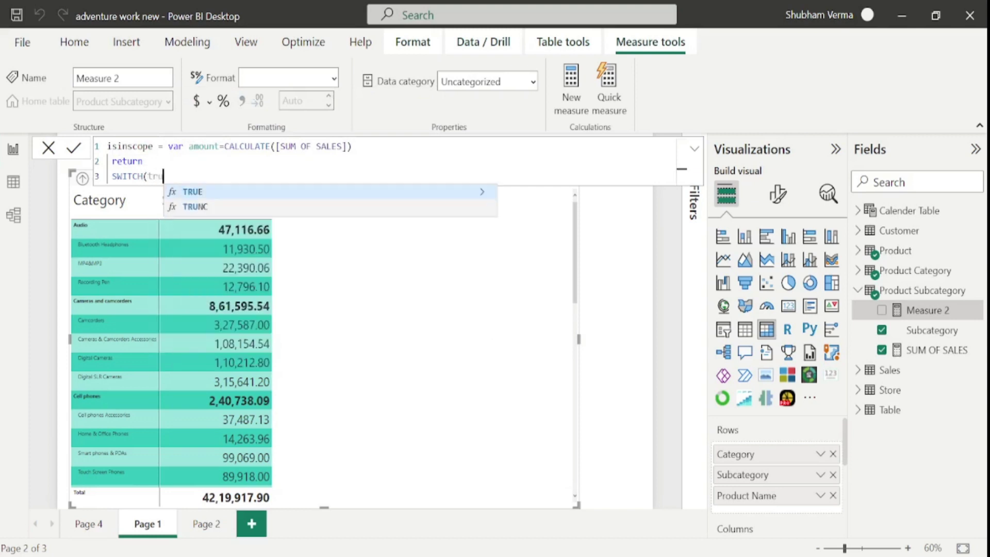
{"action": "key", "text": "Tab"}
{"action": "type", "text": "()"}
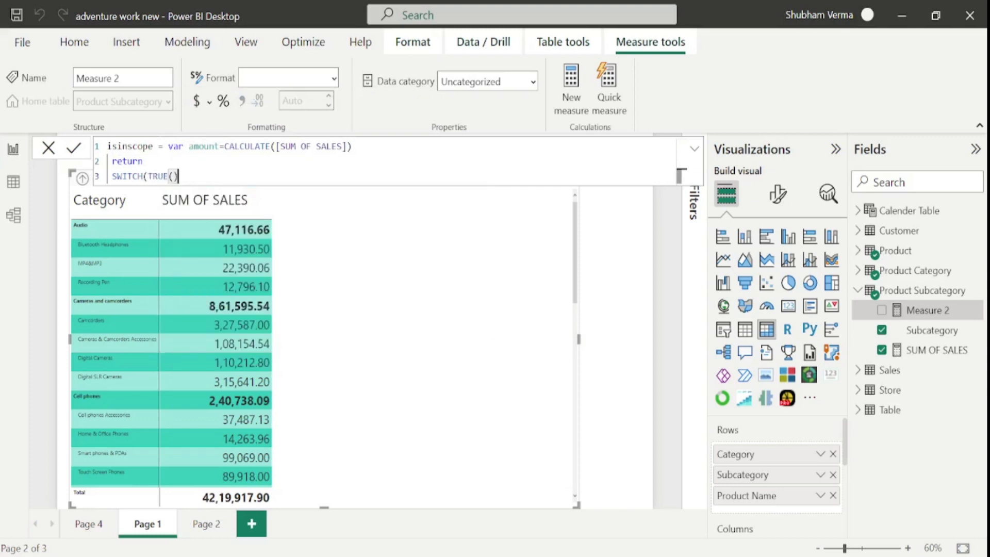
{"action": "type", "text": ","}
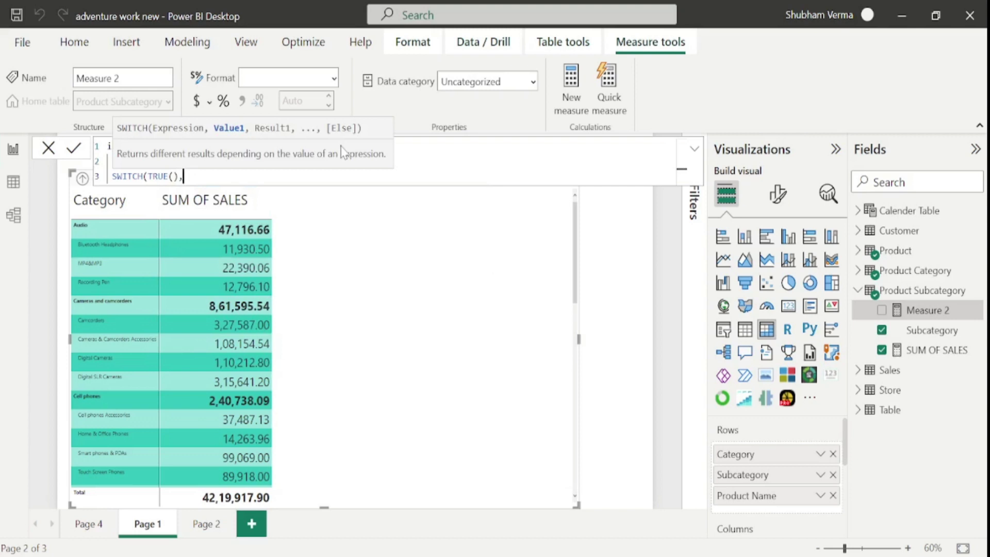
Add the first SWITCH case on a new line, ISINSCOPE('Product'[Product Name]), with amount as its result
{"action": "key", "text": "shift+Return"}
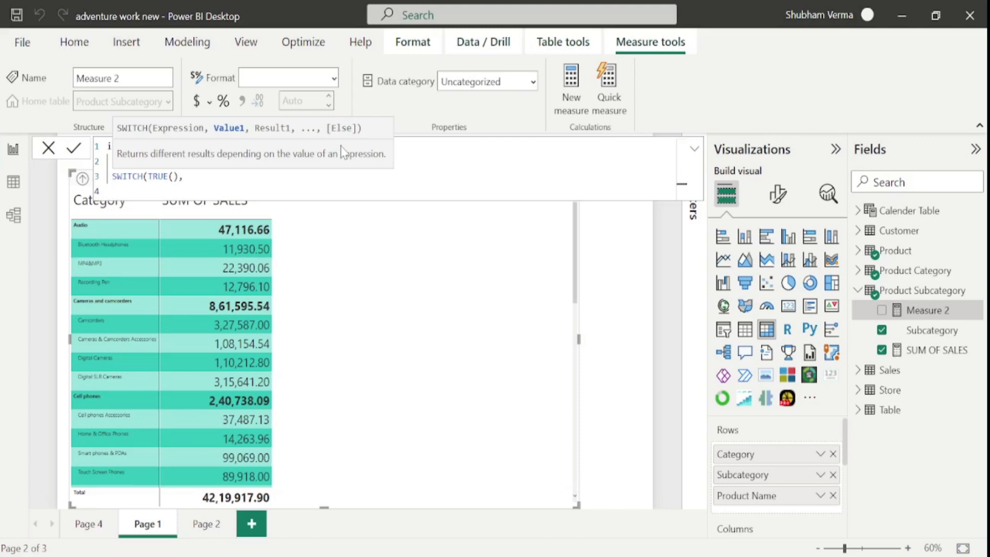
{"action": "type", "text": "isin"}
{"action": "key", "text": "Tab"}
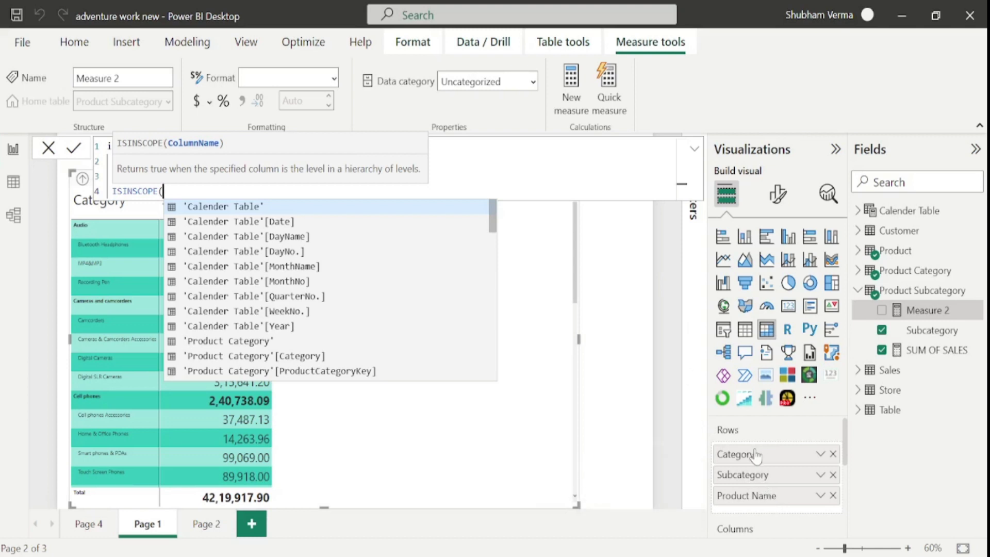
{"action": "type", "text": "pr"}
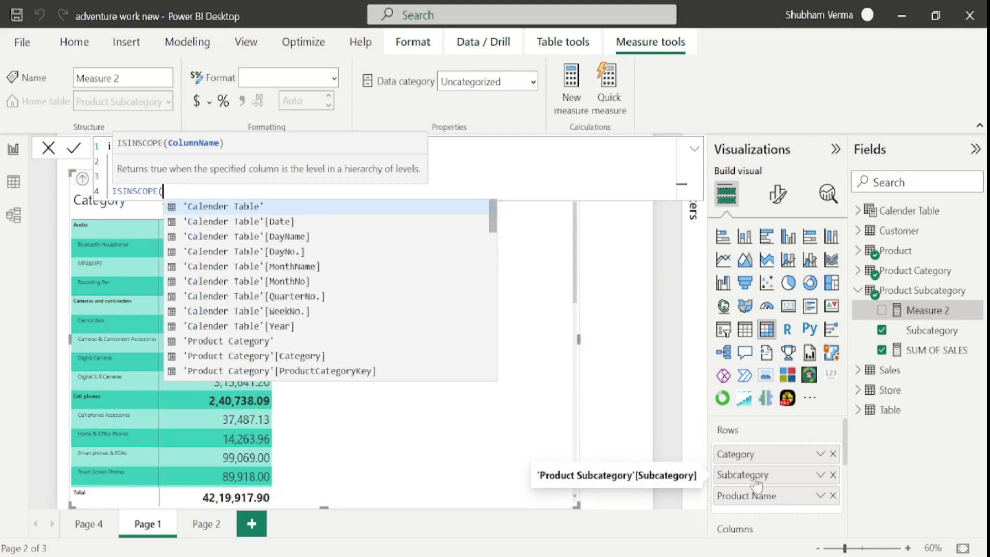
{"action": "type", "text": "odc"}
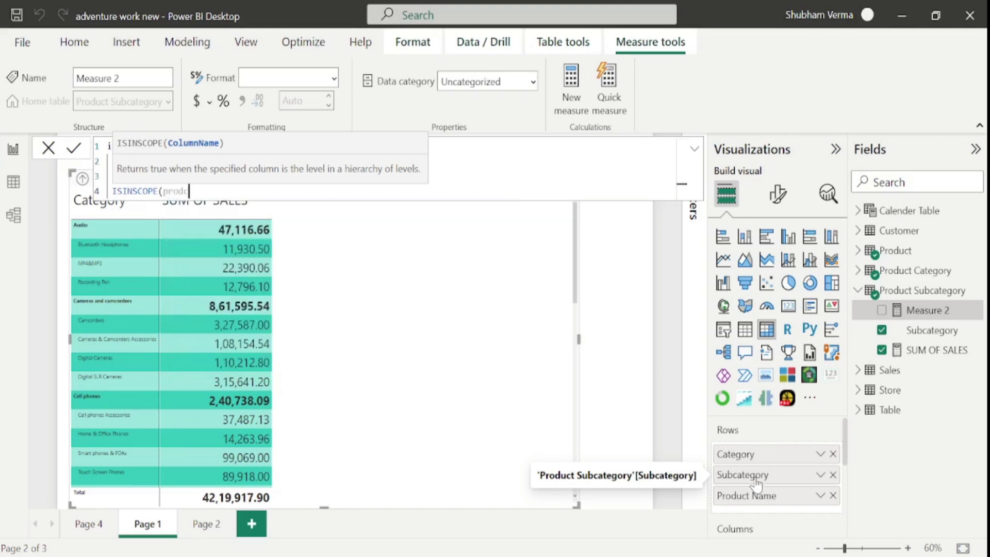
{"action": "key", "text": "BackSpace"}
{"action": "key", "text": "Down"}
{"action": "key", "text": "Down"}
{"action": "key", "text": "Down"}
{"action": "key", "text": "Down"}
{"action": "key", "text": "Down"}
{"action": "key", "text": "Down"}
{"action": "key", "text": "Up"}
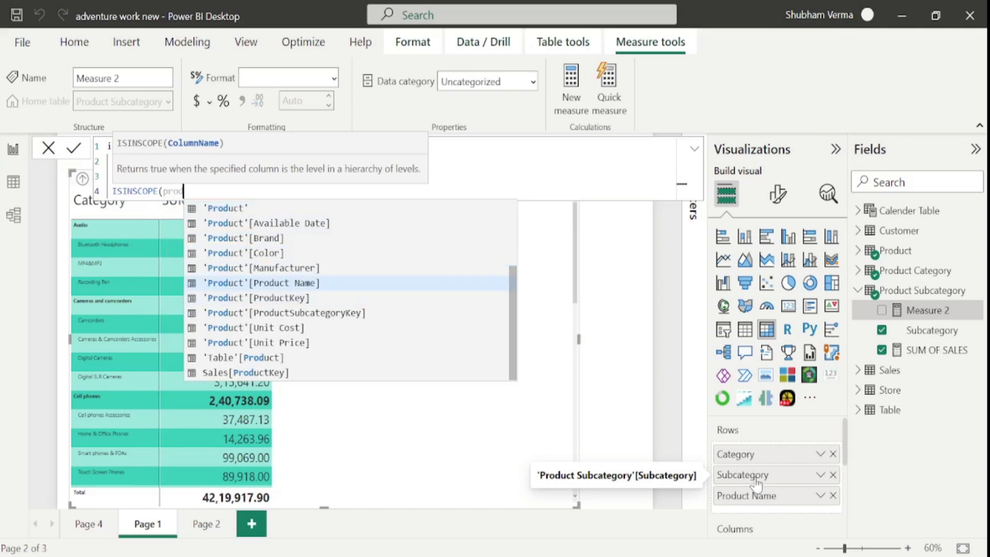
{"action": "key", "text": "Tab"}
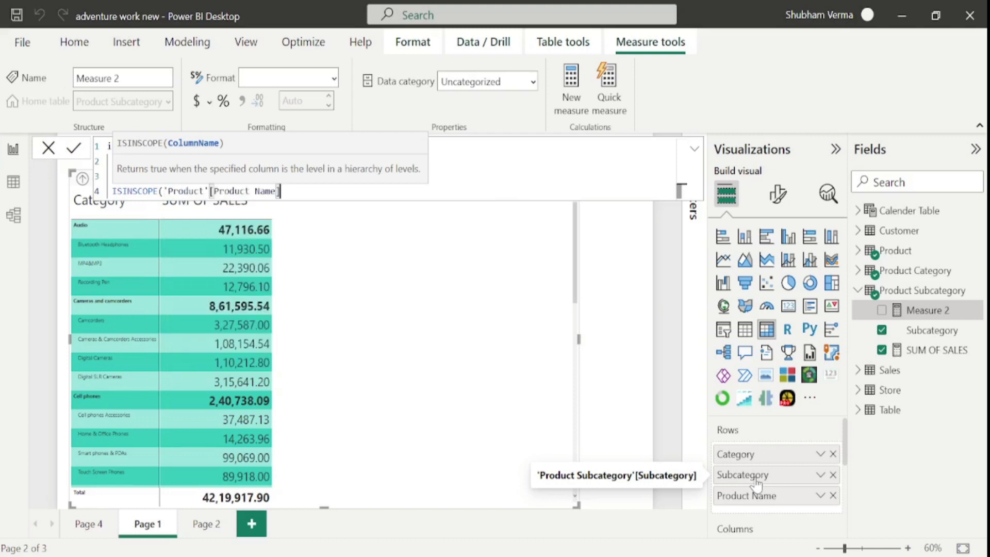
{"action": "type", "text": ")"}
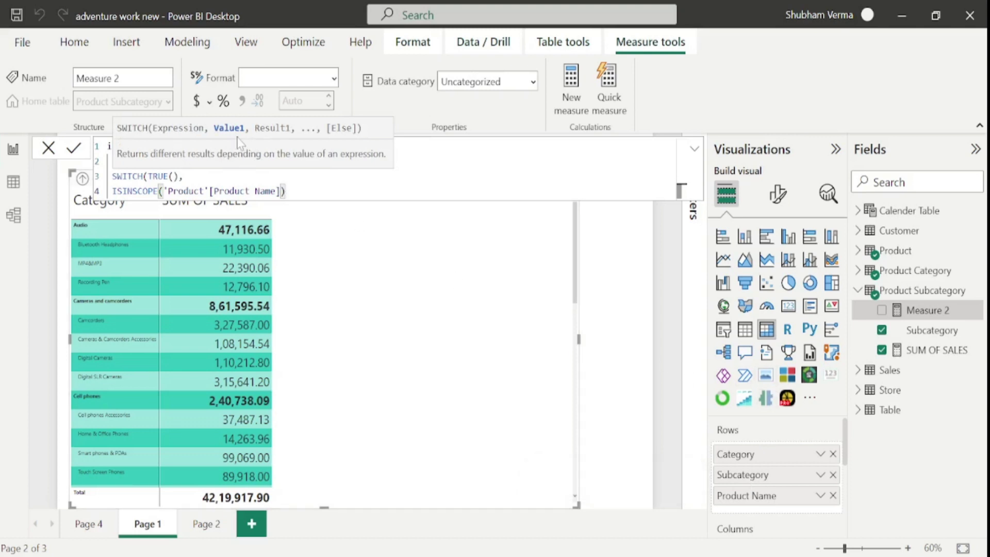
{"action": "type", "text": ","}
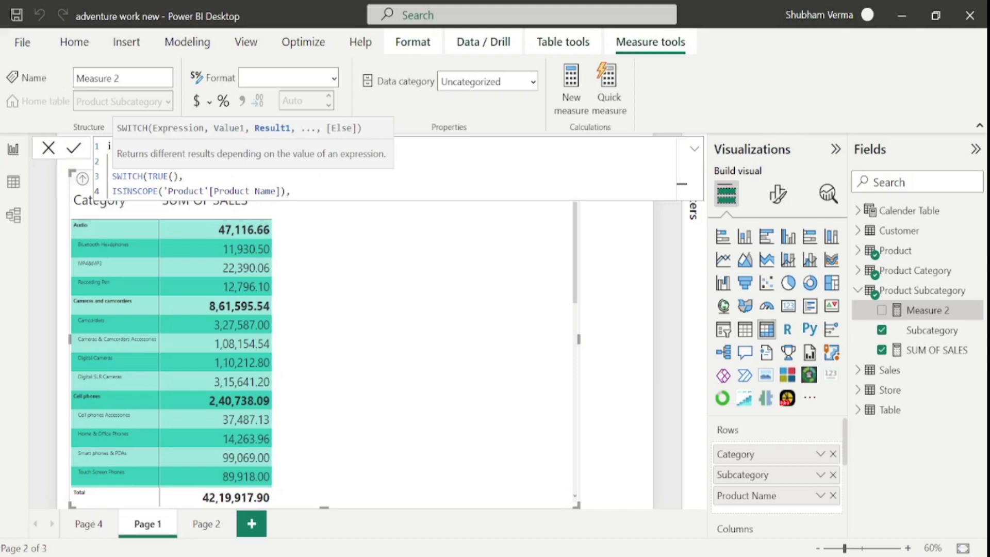
{"action": "type", "text": "amoun"}
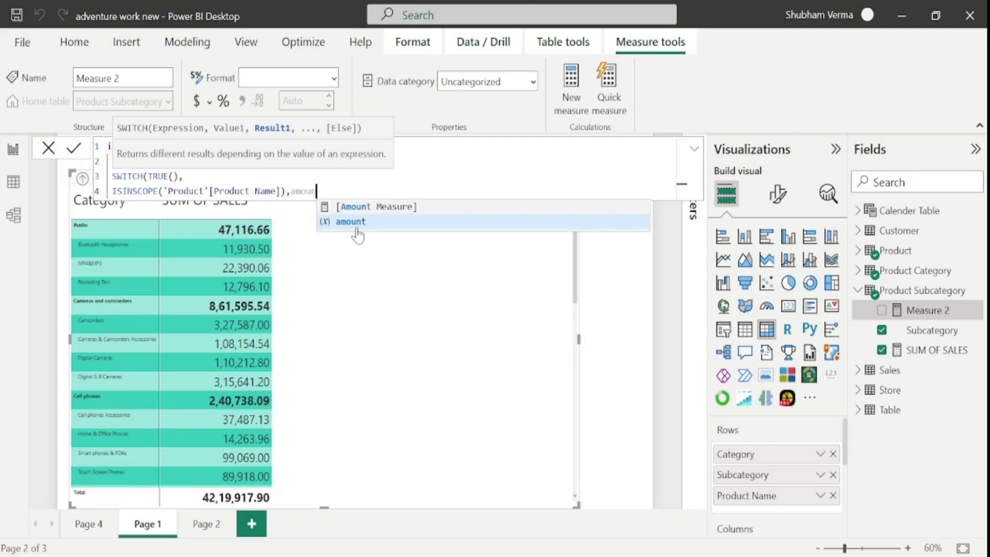
{"action": "type", "text": "t,"}
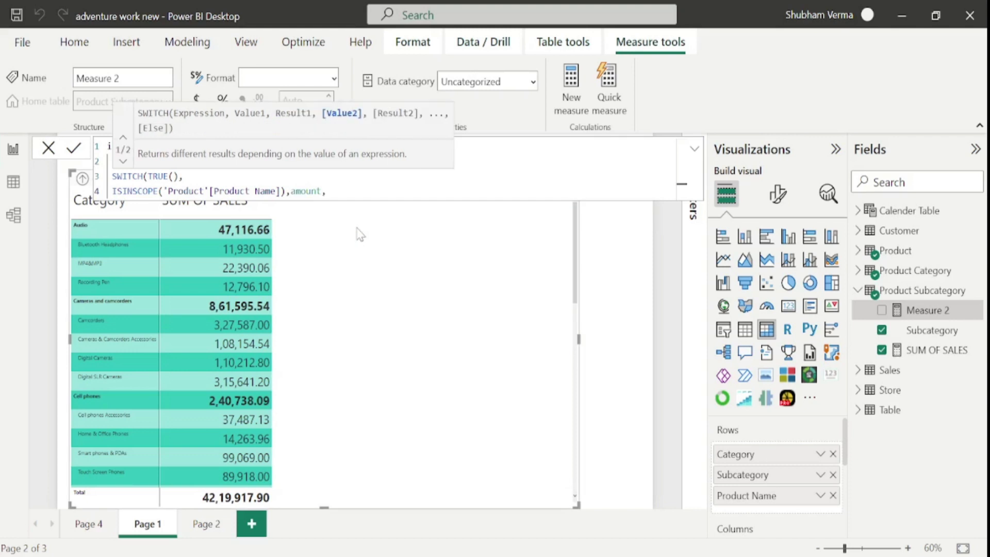
Add the second SWITCH case on a new line, ISINSCOPE('Product Subcategory'[Subcategory]), with DIVIDE(amount,1000) as its result
{"action": "key", "text": "shift+Return"}
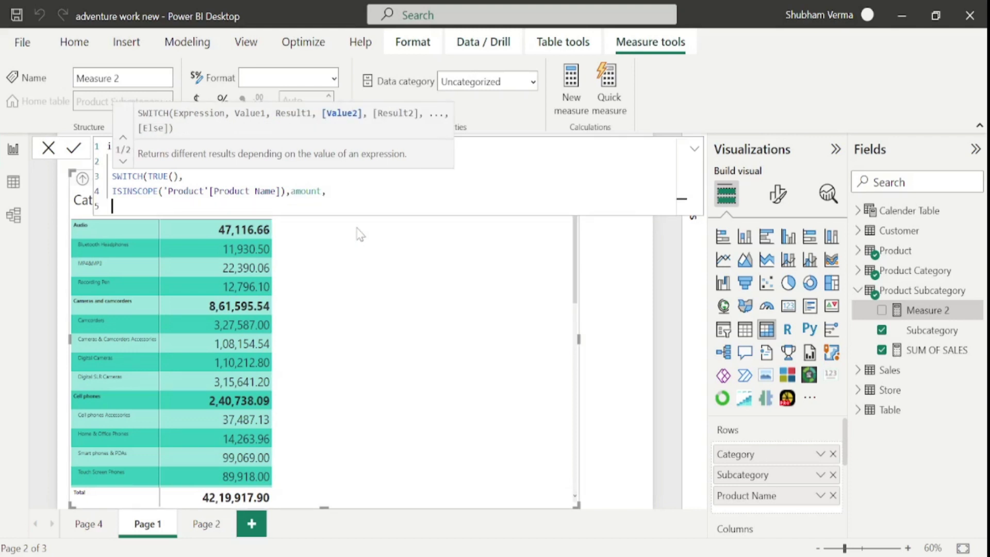
{"action": "type", "text": "isin"}
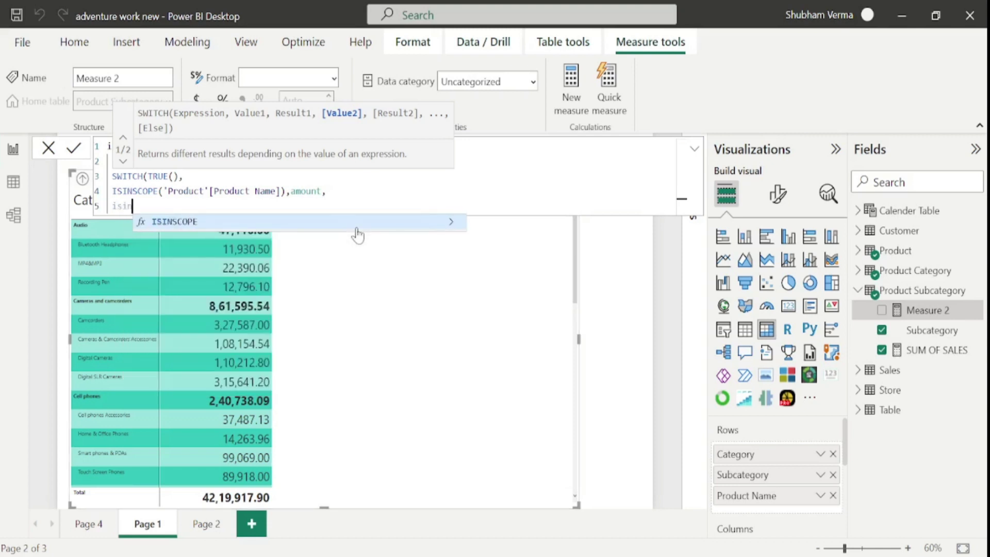
{"action": "key", "text": "Tab"}
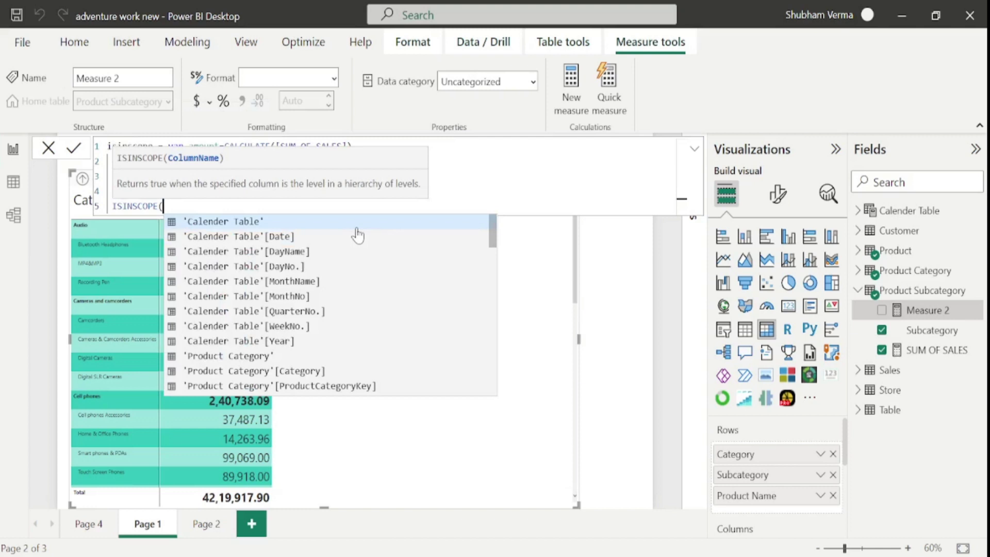
{"action": "type", "text": "sub"}
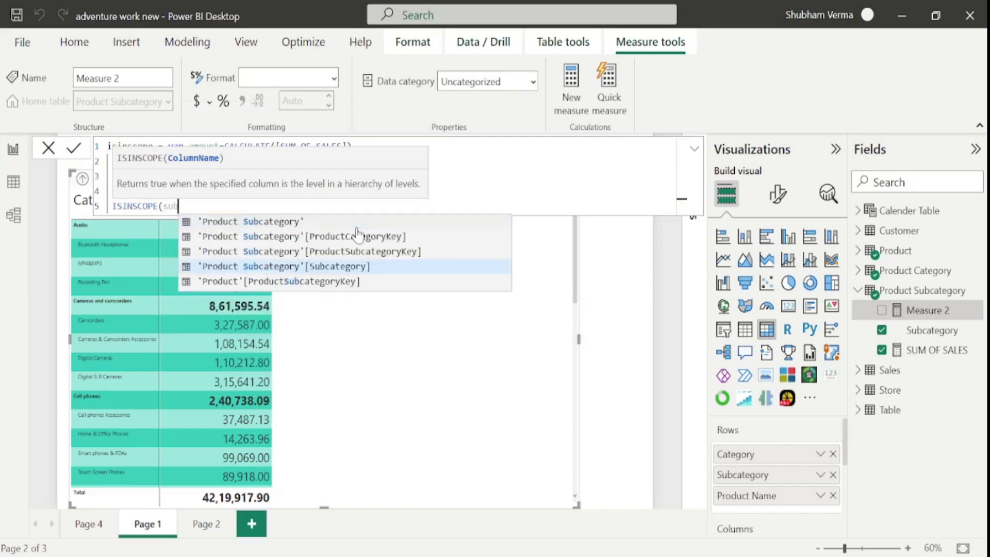
{"action": "key", "text": "Tab"}
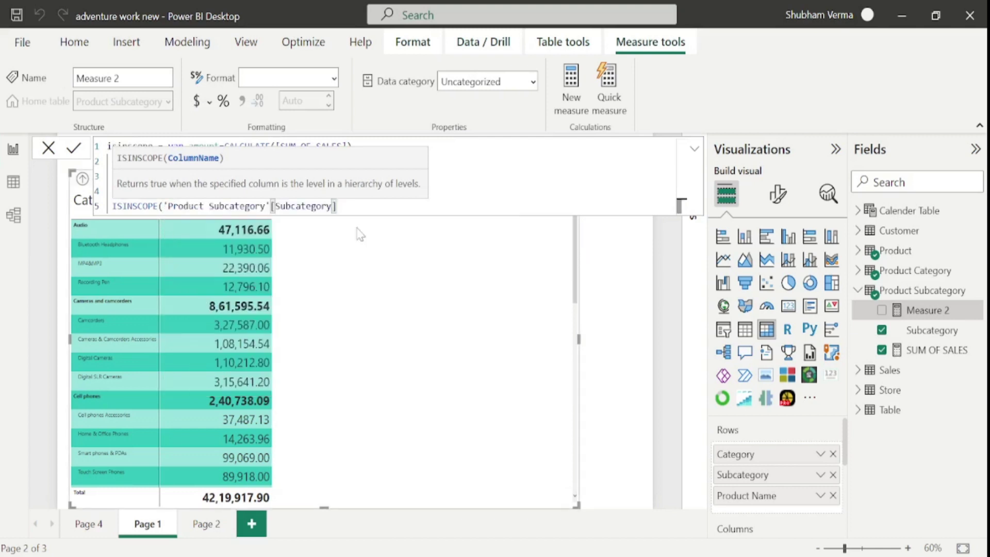
{"action": "type", "text": ")"}
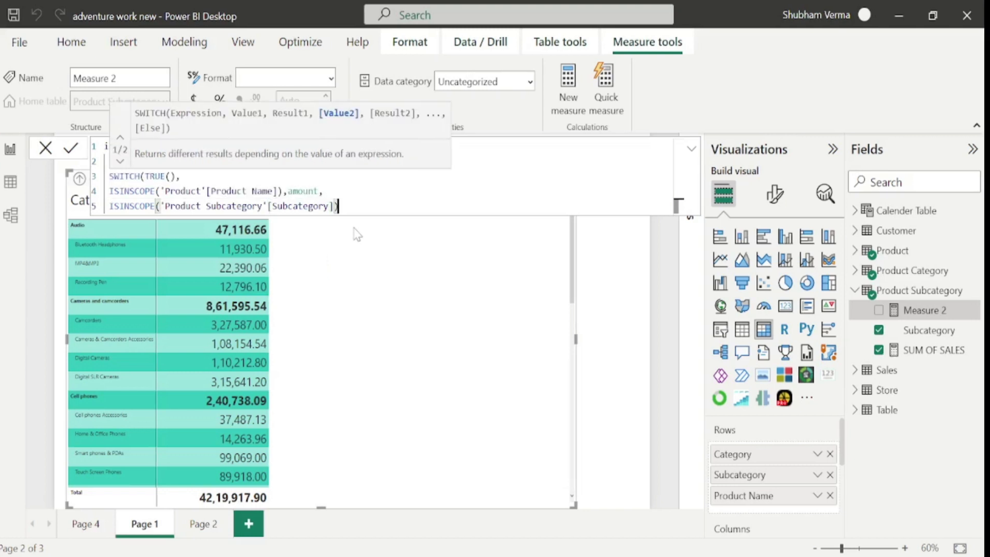
{"action": "type", "text": ","}
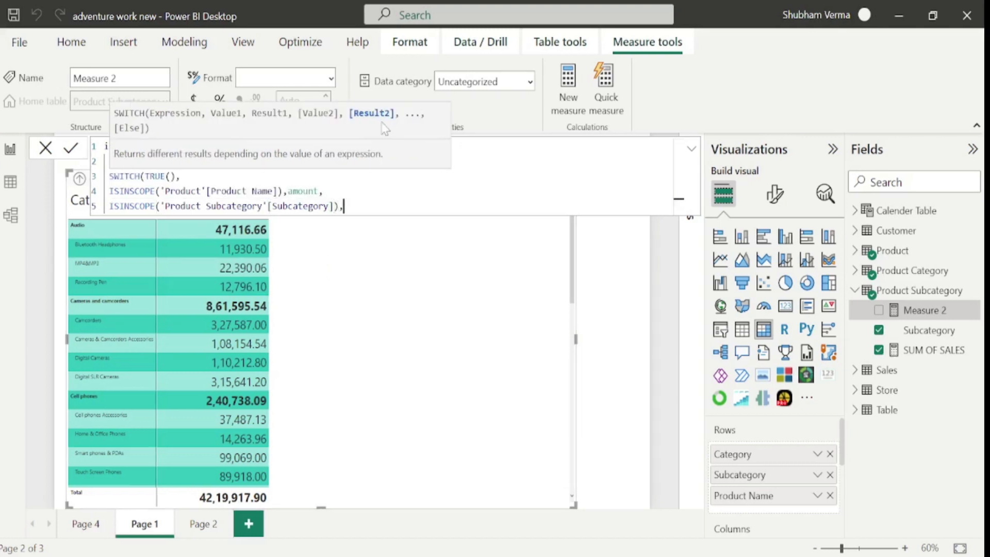
{"action": "type", "text": "divide"}
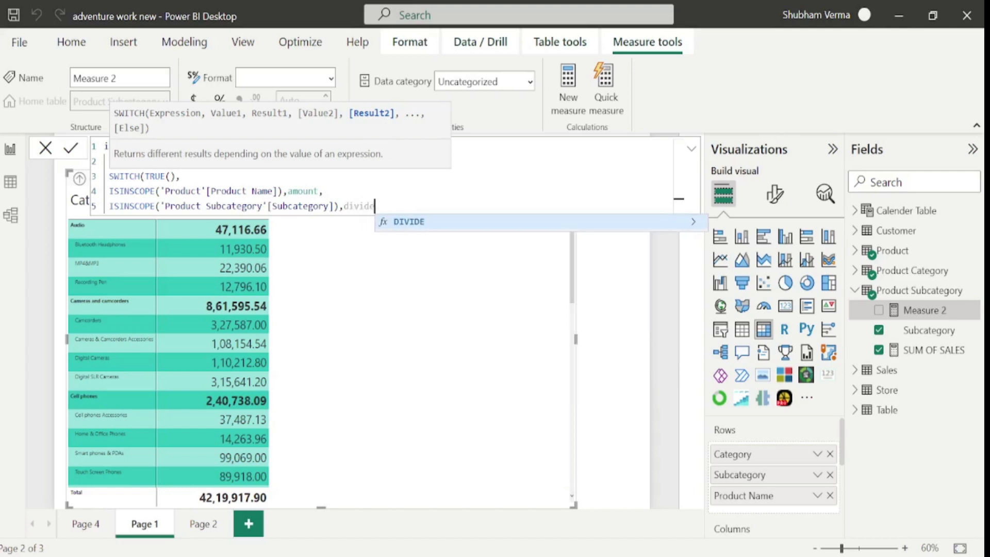
{"action": "key", "text": "Tab"}
{"action": "type", "text": "a"}
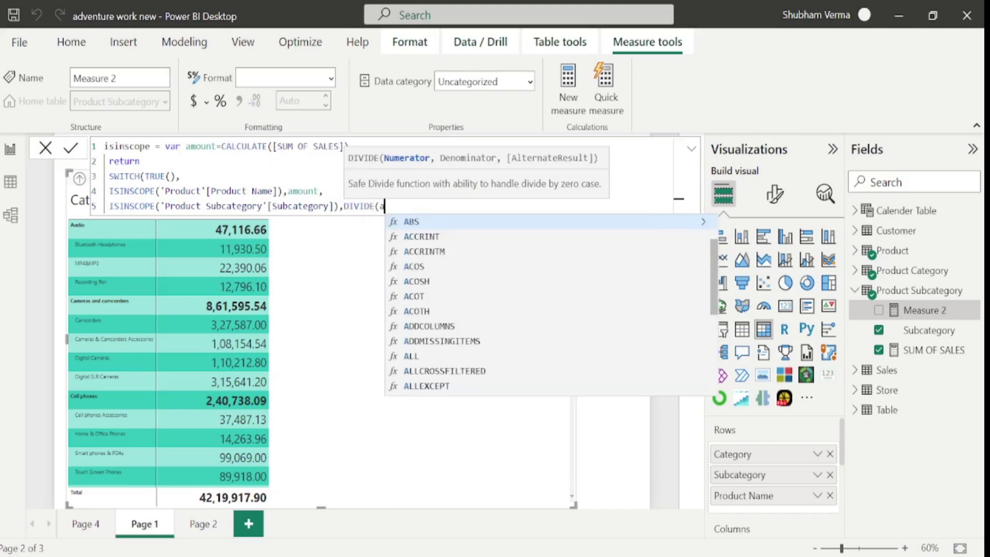
{"action": "type", "text": "mount,"}
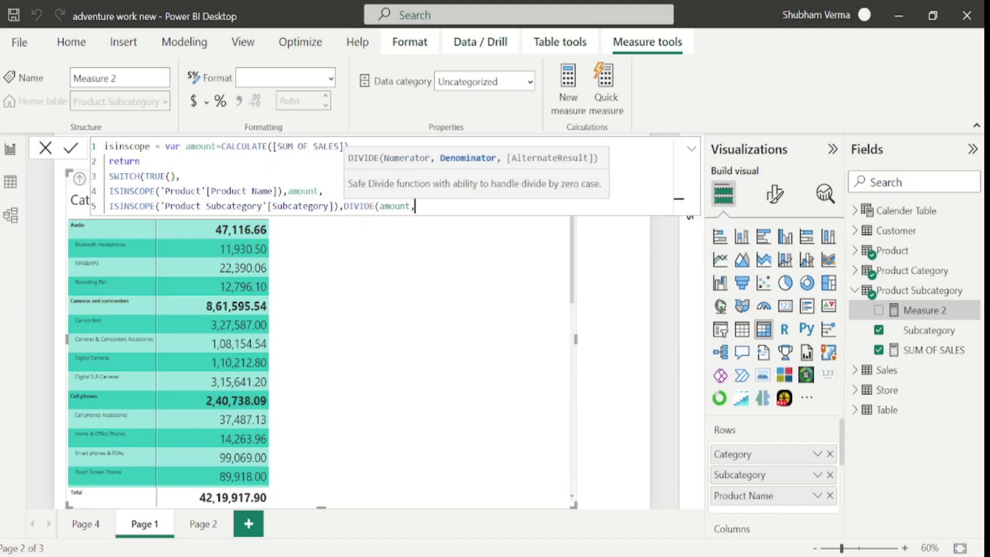
{"action": "type", "text": "1000),"}
Add the third SWITCH condition on a new line, ISINSCOPE('Product Category'[Category])
{"action": "key", "text": "shift+Return"}
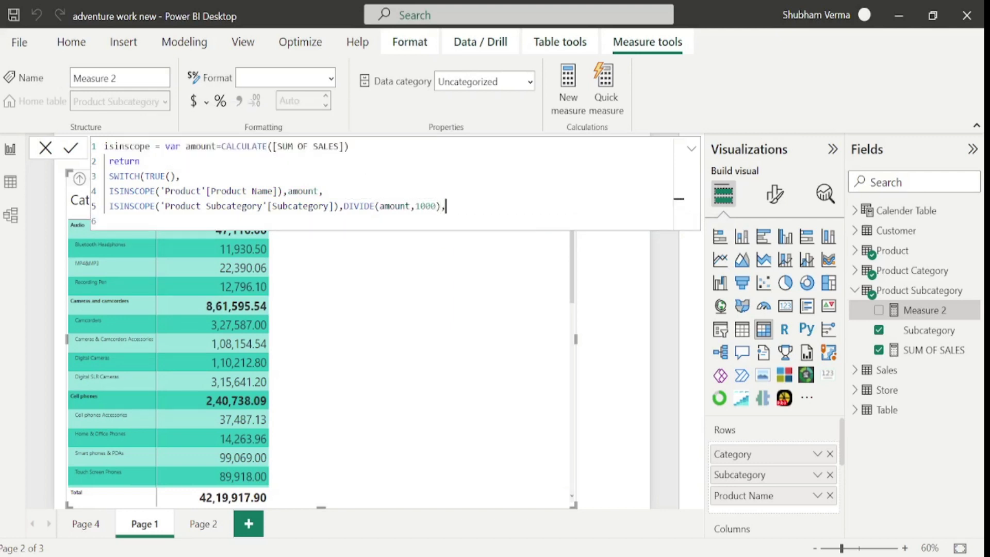
{"action": "type", "text": "isin"}
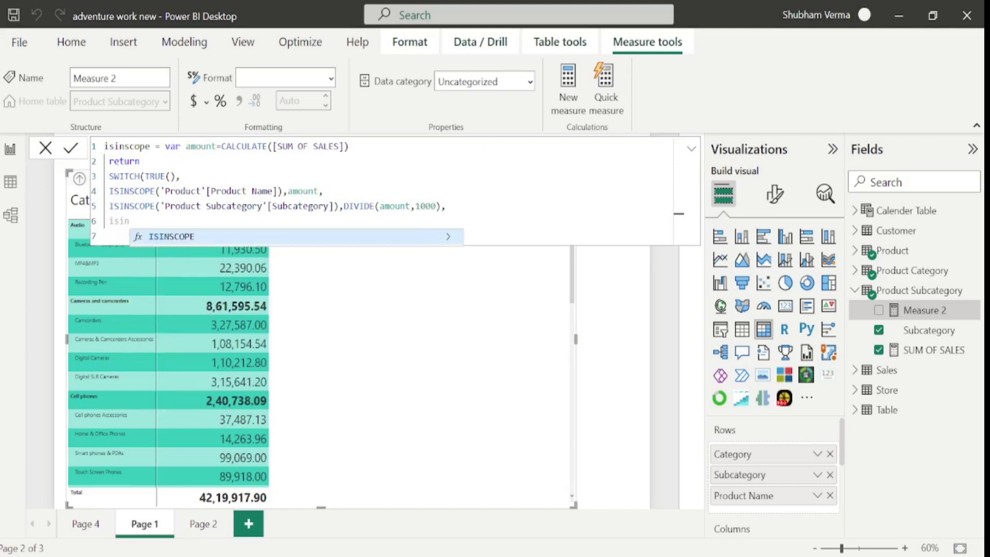
{"action": "key", "text": "Tab"}
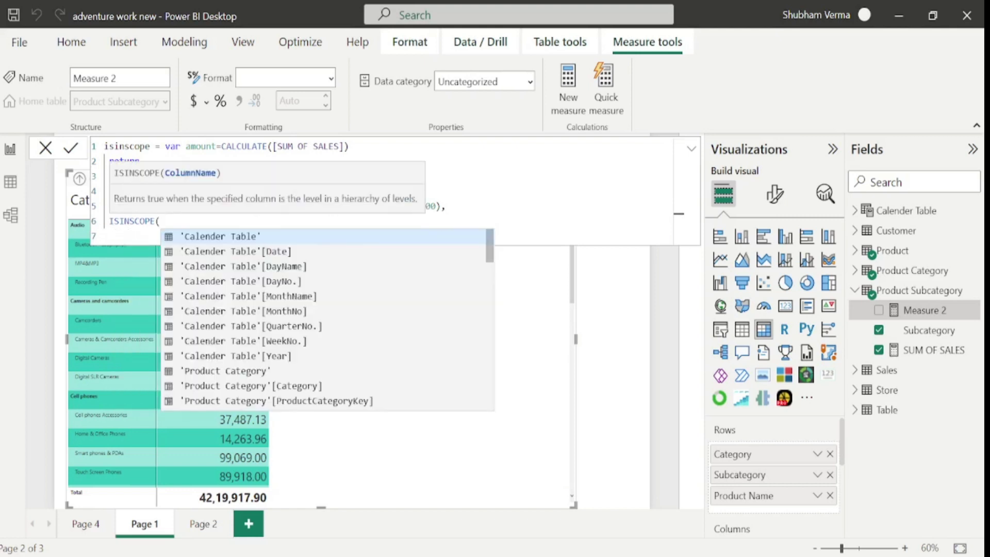
{"action": "type", "text": "cay"}
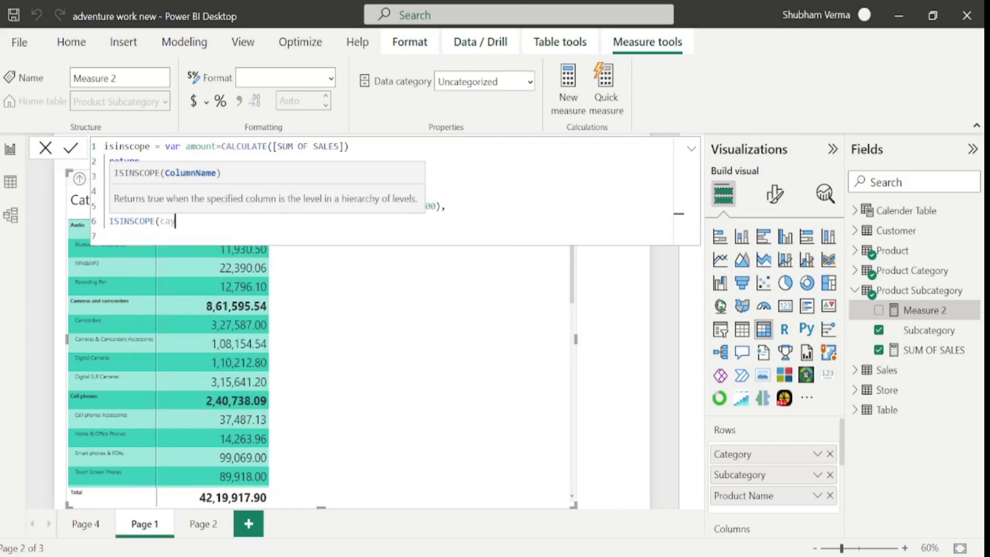
{"action": "key", "text": "BackSpace"}
{"action": "type", "text": "te"}
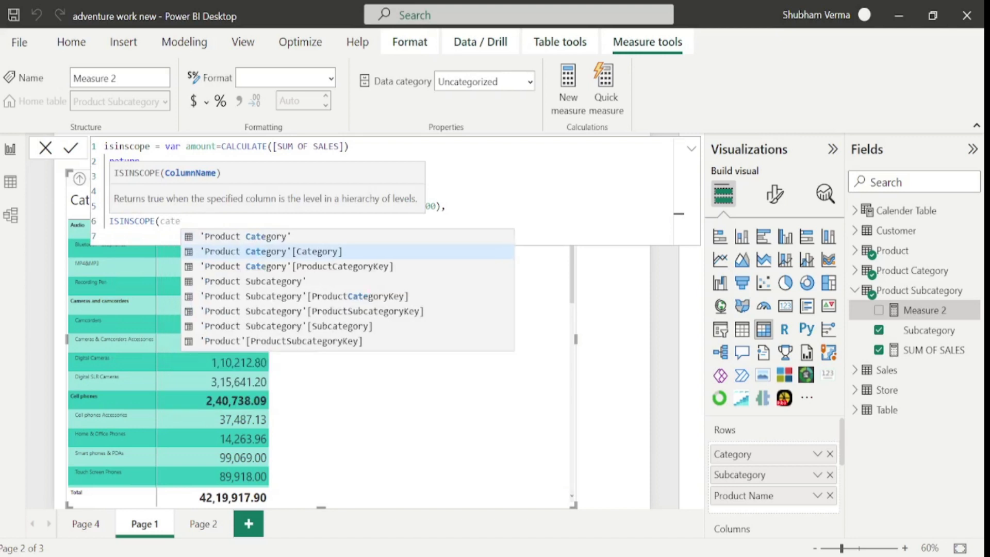
{"action": "key", "text": "Tab"}
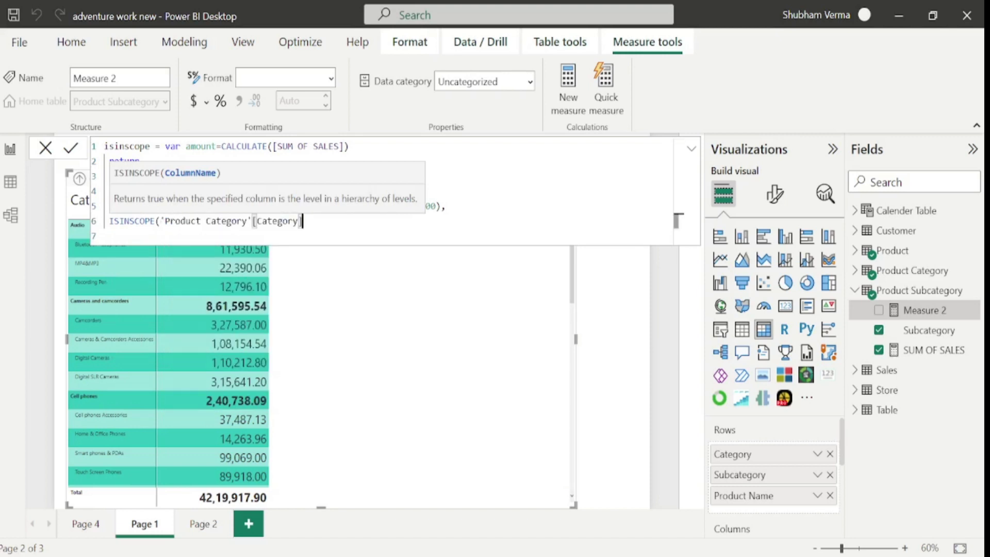
{"action": "type", "text": ")"}
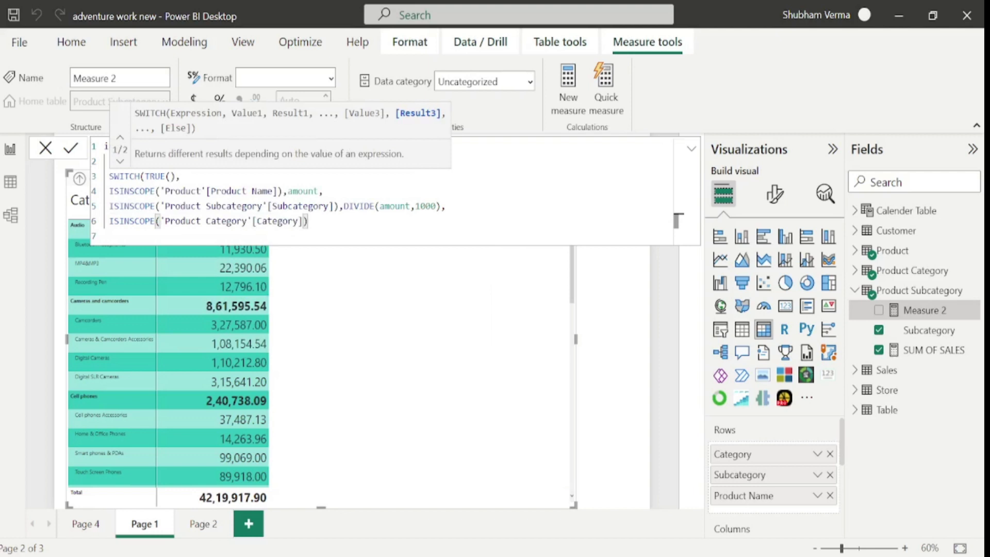
{"action": "type", "text": ","}
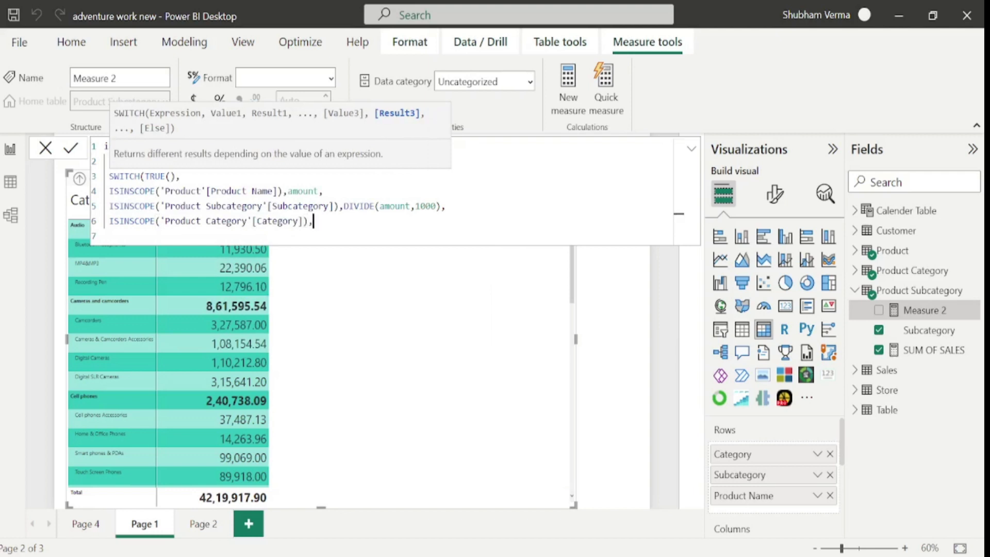
Give the Category condition the result DIVIDE(amount,10000), close the SWITCH function and commit the isinscope measure
{"action": "type", "text": "DIVIDE("}
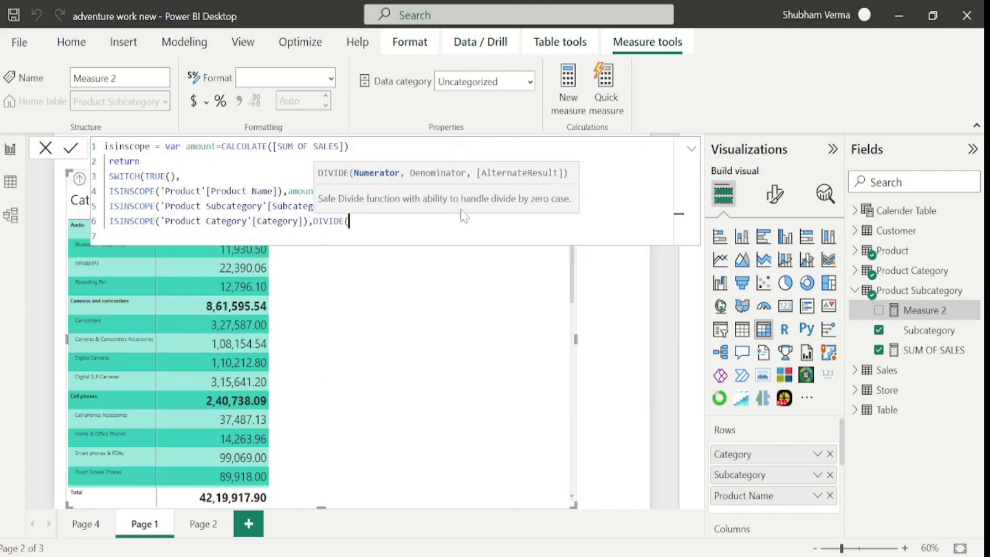
{"action": "type", "text": "amount"}
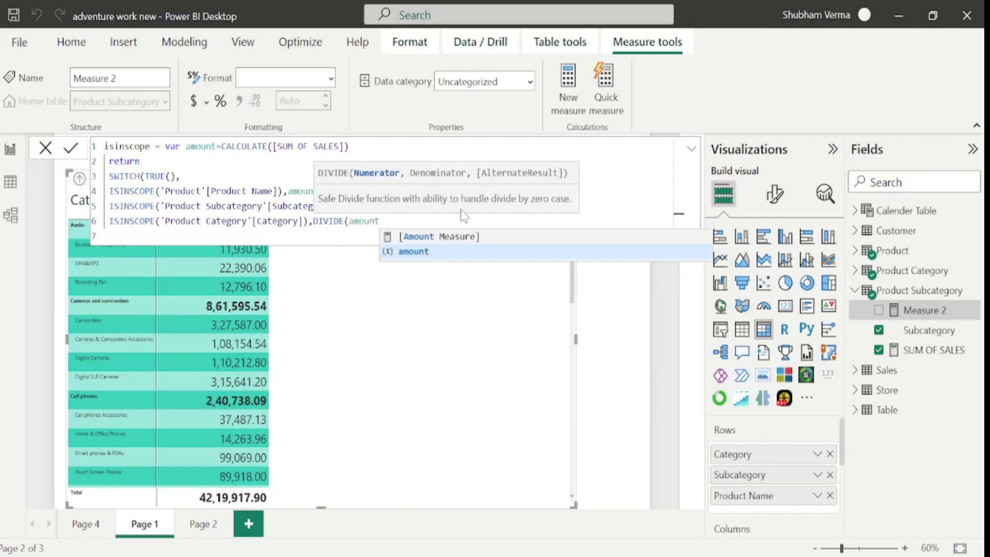
{"action": "type", "text": ",10000) "}
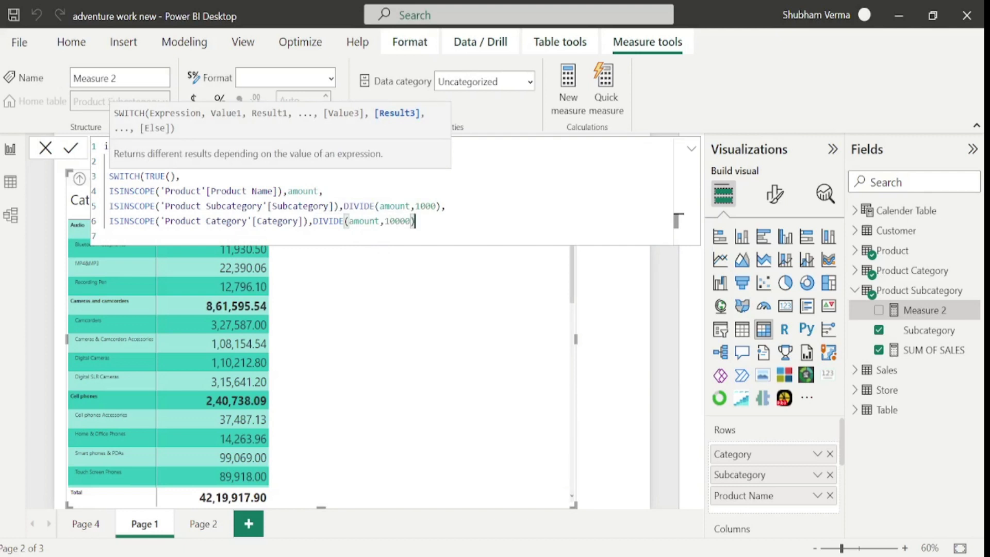
{"action": "type", "text": ")"}
{"action": "key", "text": "Return"}
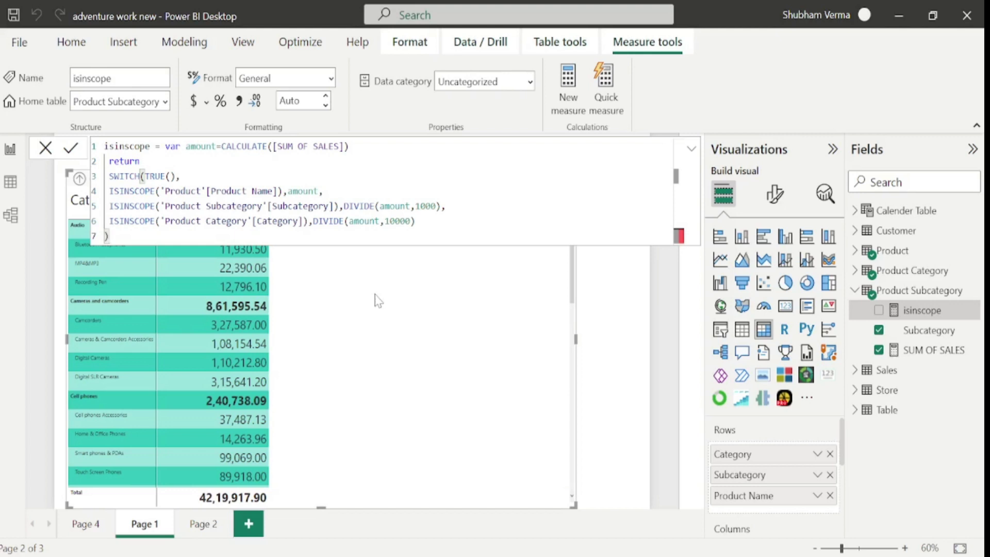
Add the isinscope measure to the matrix as a value next to SUM OF SALES
{"action": "left_click_drag", "start_coordinate": [933, 317], "coordinate": [493, 302]}
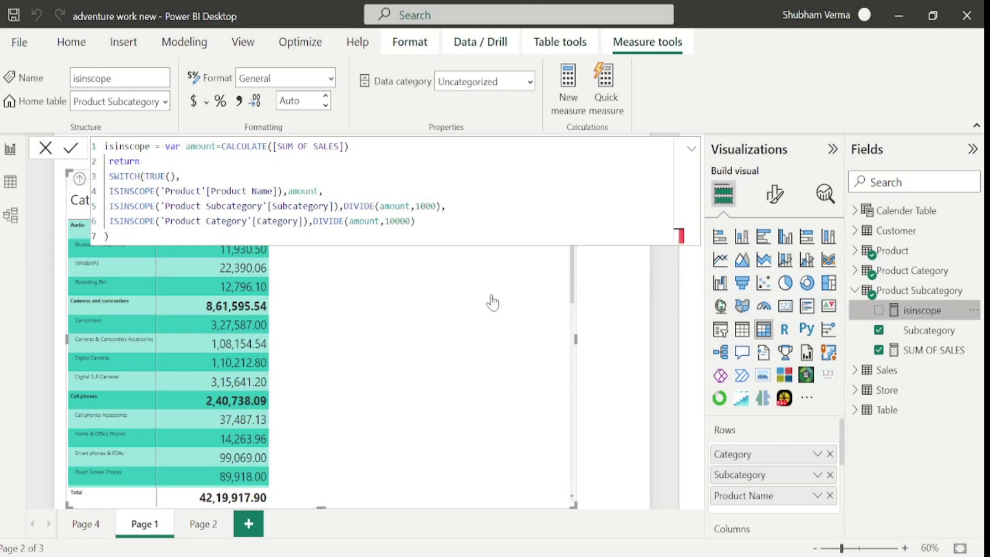
{"action": "left_click", "coordinate": [596, 319]}
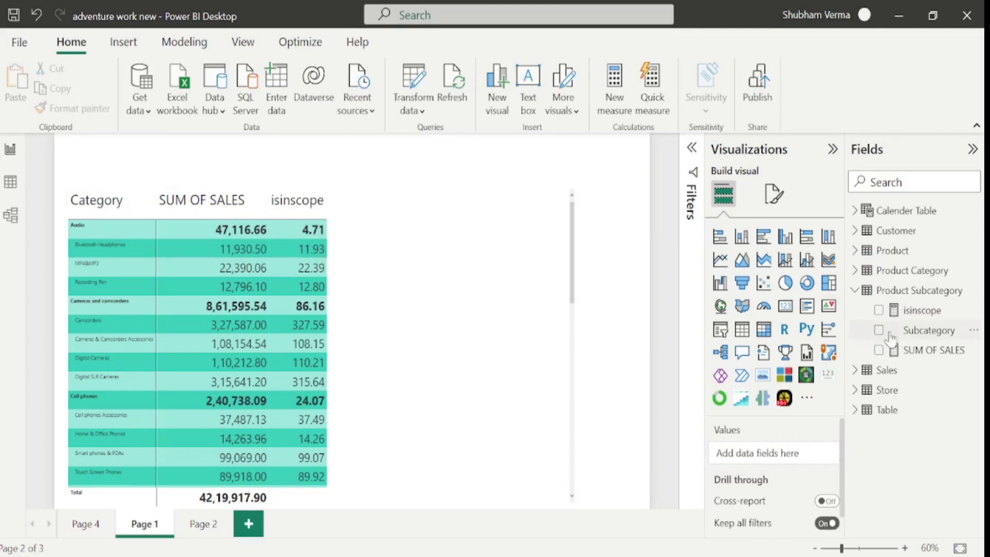
{"action": "left_click", "coordinate": [115, 239]}
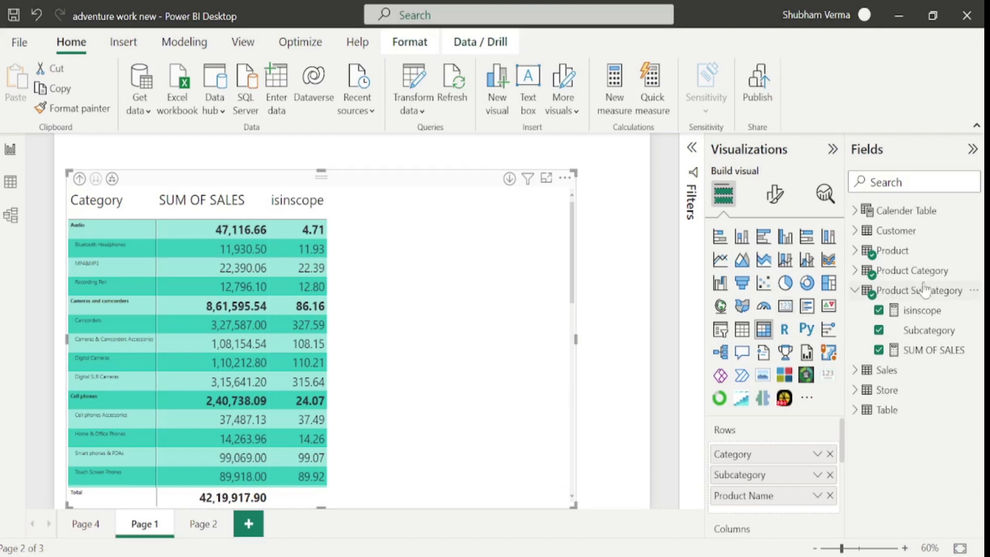
Edit the isinscope measure to add DIVIDE(amount,100000) as the SWITCH function's else result and commit it
{"action": "left_click", "coordinate": [915, 296]}
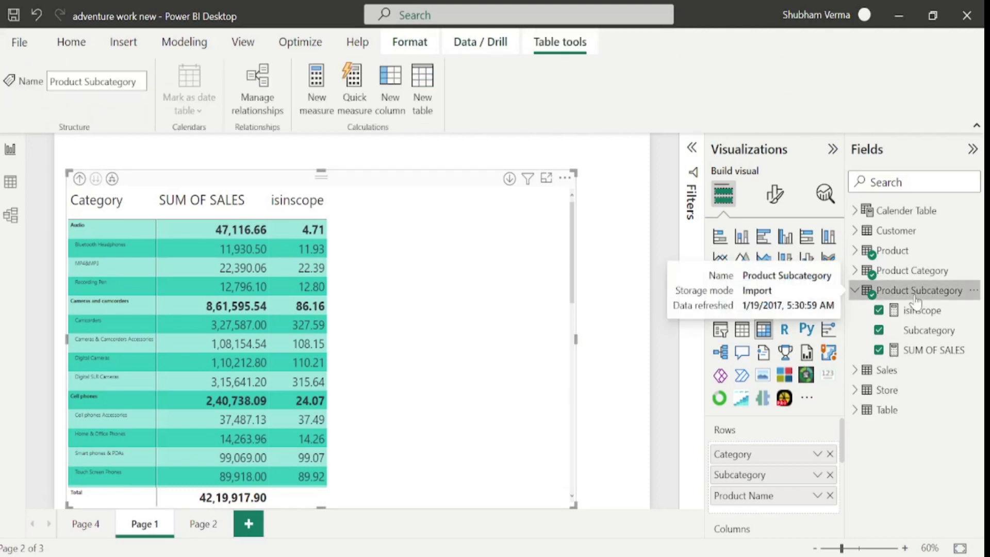
{"action": "left_click", "coordinate": [921, 311]}
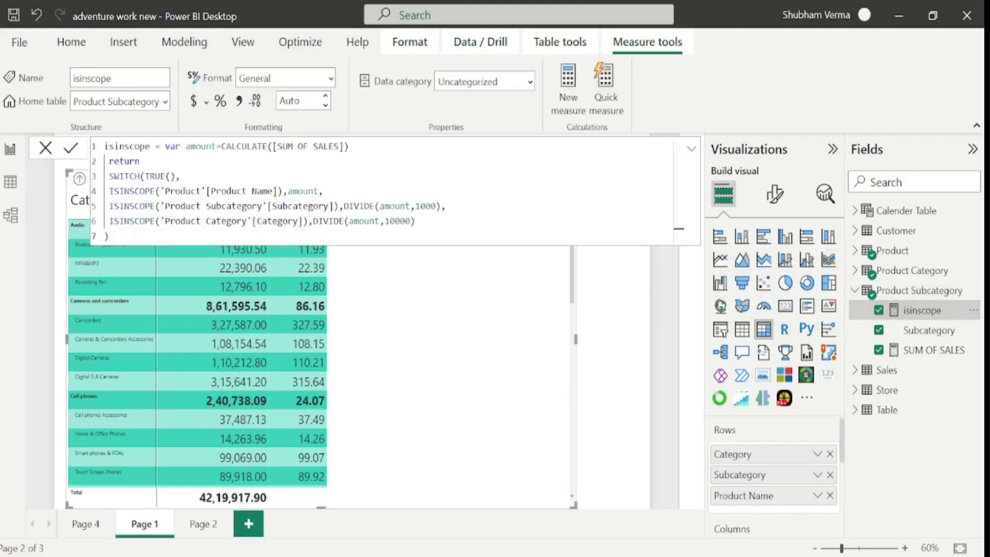
{"action": "left_click", "coordinate": [679, 221]}
{"action": "key", "text": "shift+Return"}
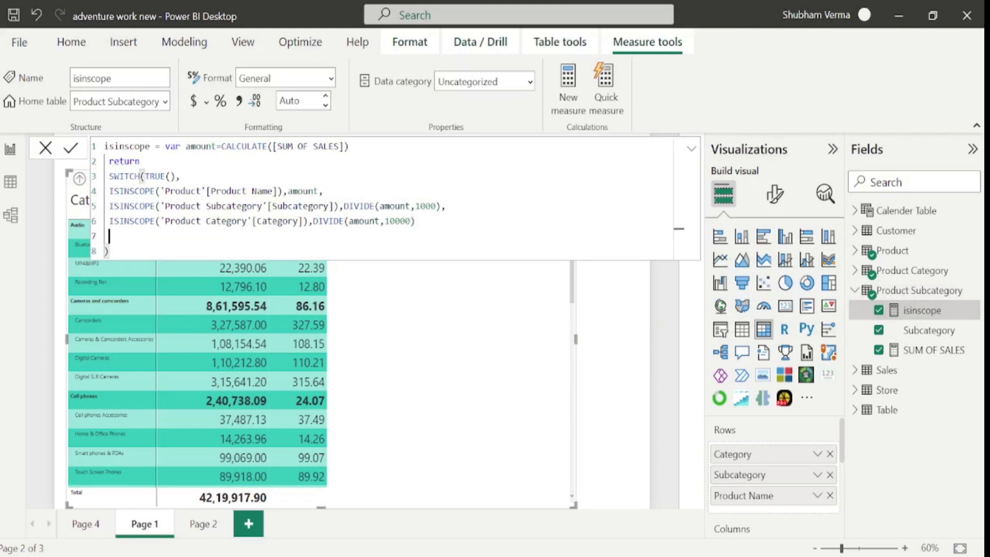
{"action": "left_click", "coordinate": [678, 222]}
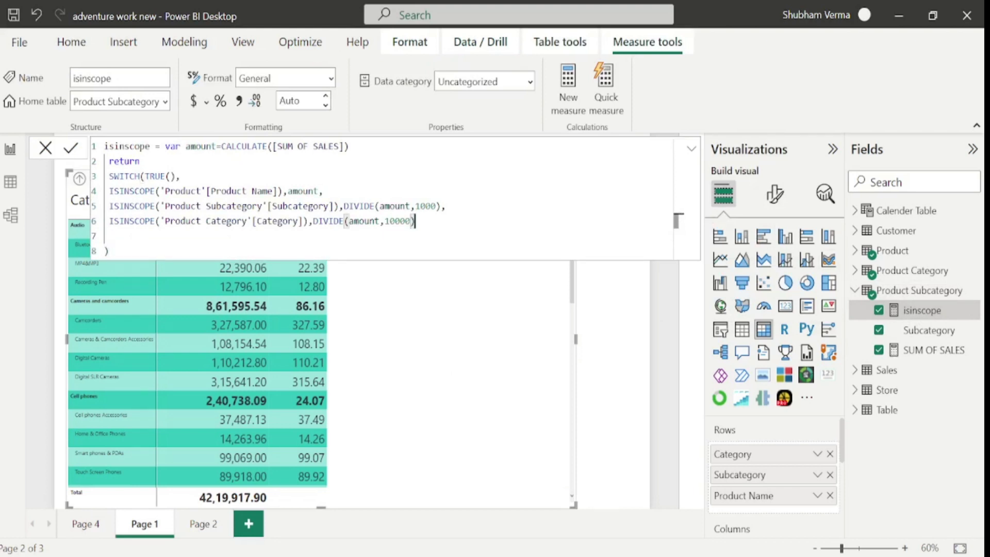
{"action": "type", "text": ","}
{"action": "type", "text": "DIVIDE("}
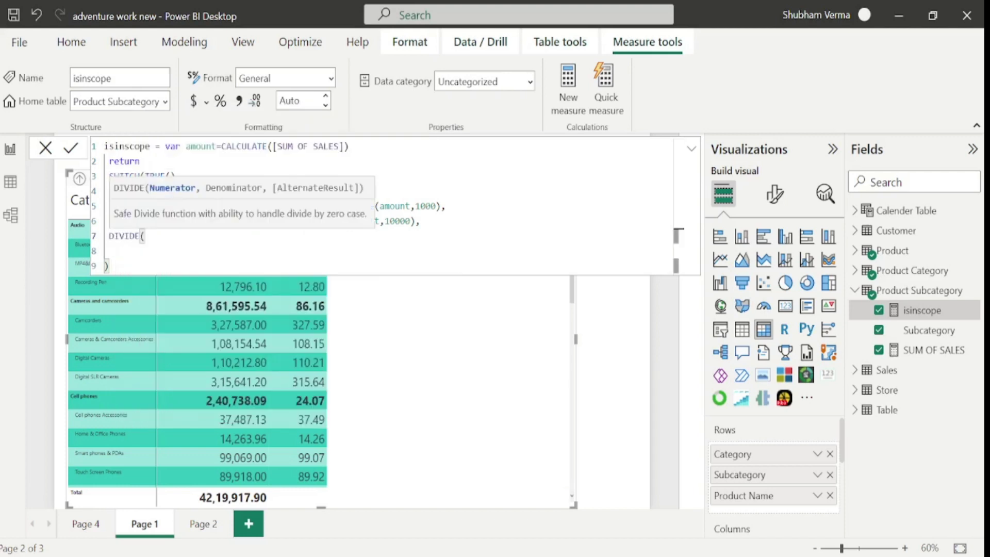
{"action": "type", "text": "amount,"}
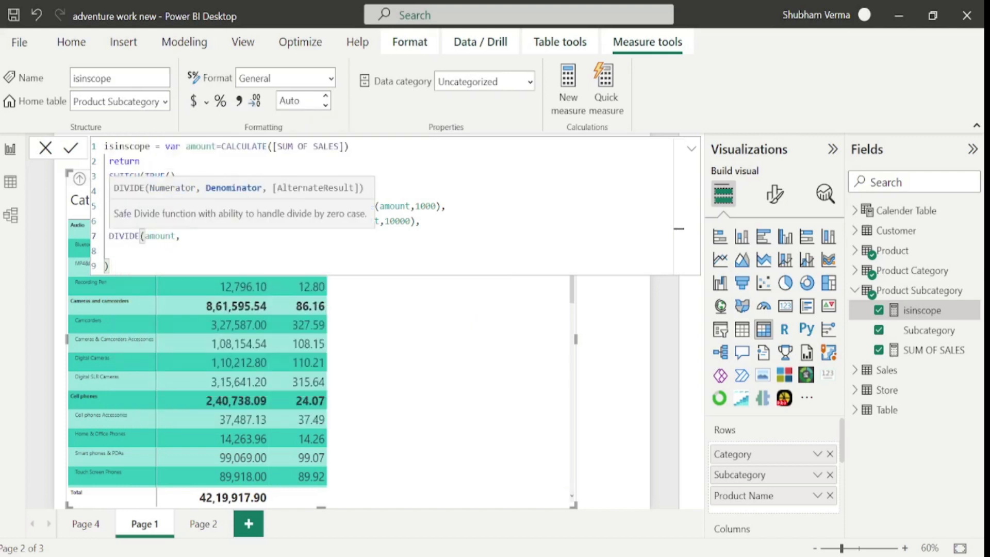
{"action": "type", "text": "100000)"}
{"action": "key", "text": "Return"}
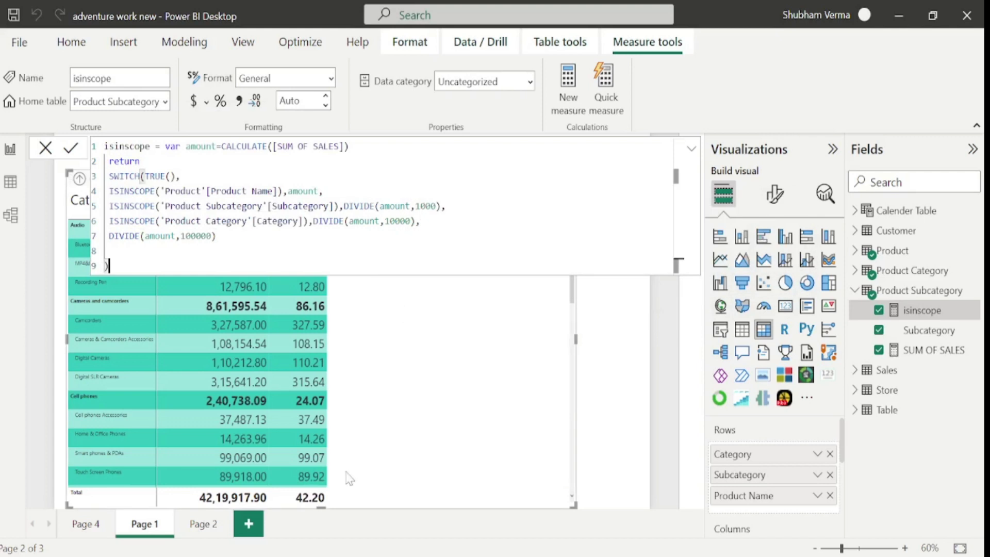
Reopen the isinscope measure's formula and review its SWITCH expression from TRUE() through the else result
{"action": "left_click", "coordinate": [641, 371]}
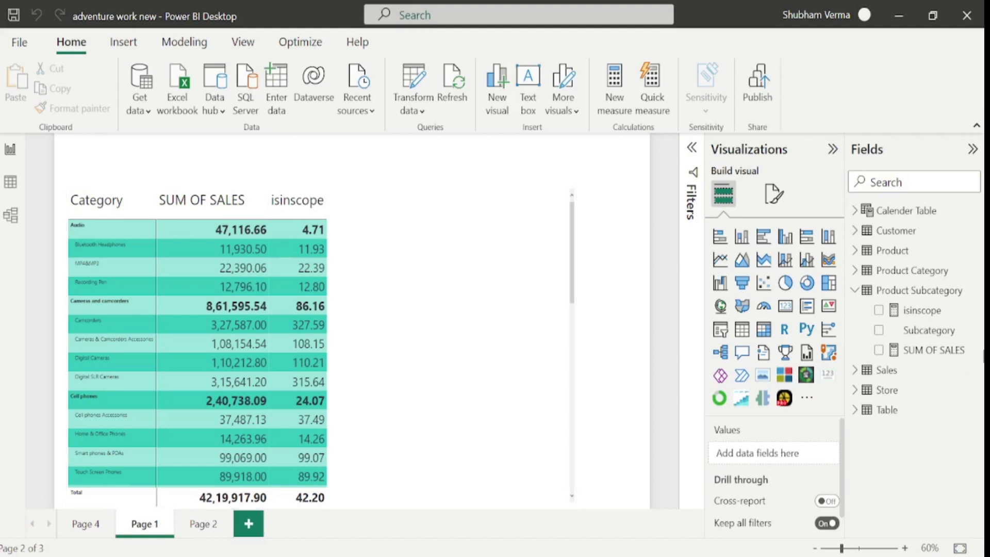
{"action": "left_click", "coordinate": [918, 312]}
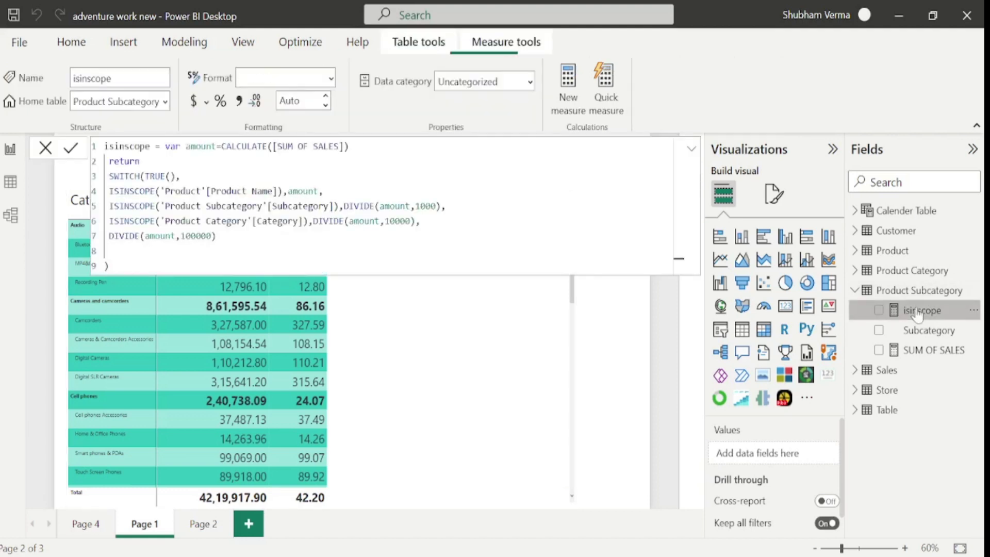
{"action": "left_click", "coordinate": [109, 266]}
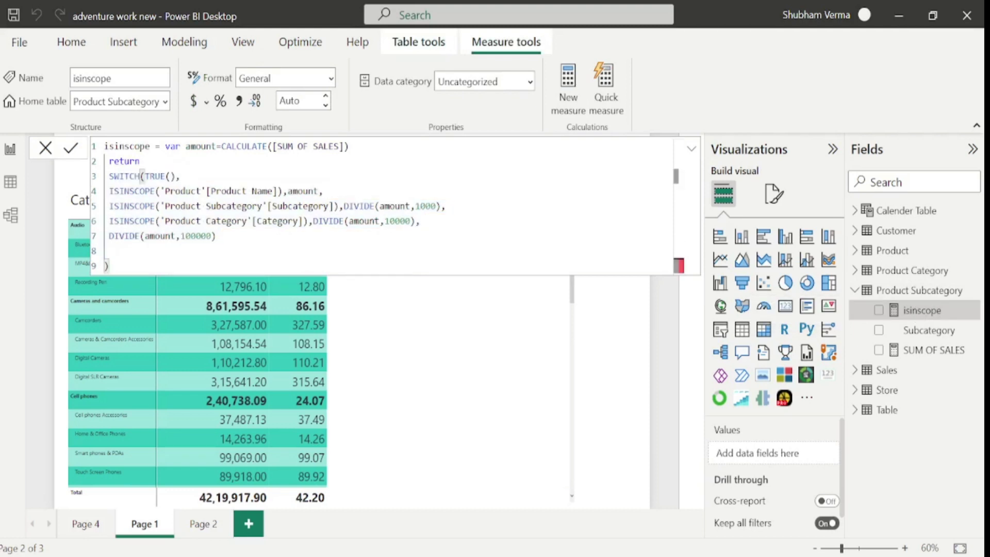
{"action": "left_click_drag", "start_coordinate": [108, 176], "coordinate": [216, 236]}
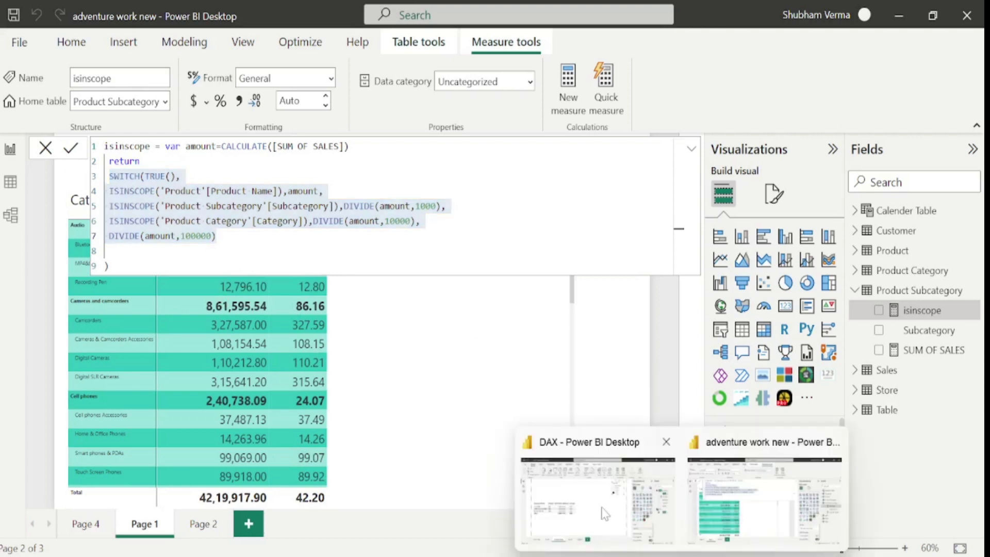
Check the Topics page of the DAX report, and read the ISTEXT description on Microsoft Learn in the browser
{"action": "left_click", "coordinate": [598, 513]}
{"action": "left_click", "coordinate": [163, 524]}
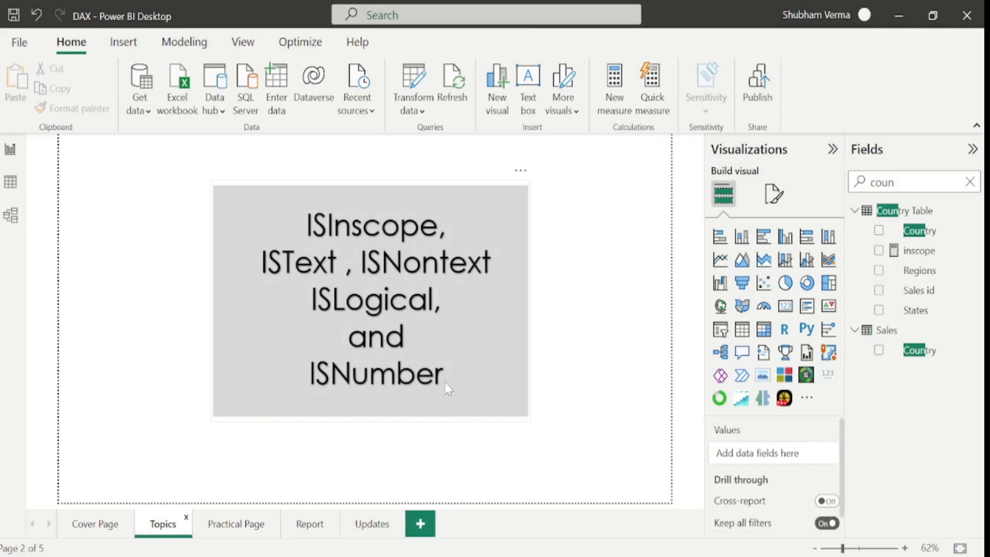
{"action": "key", "text": "alt+Tab"}
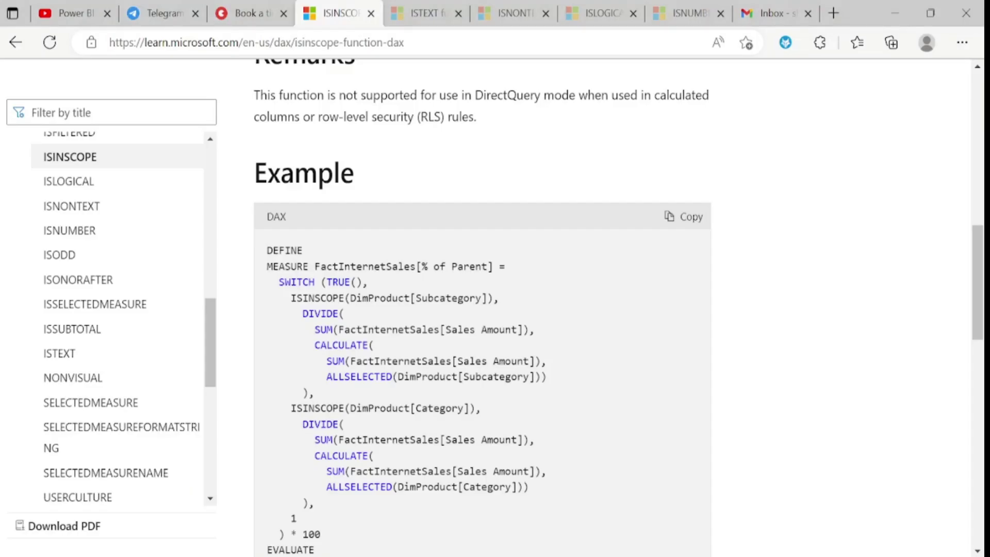
{"action": "left_click", "coordinate": [446, 14]}
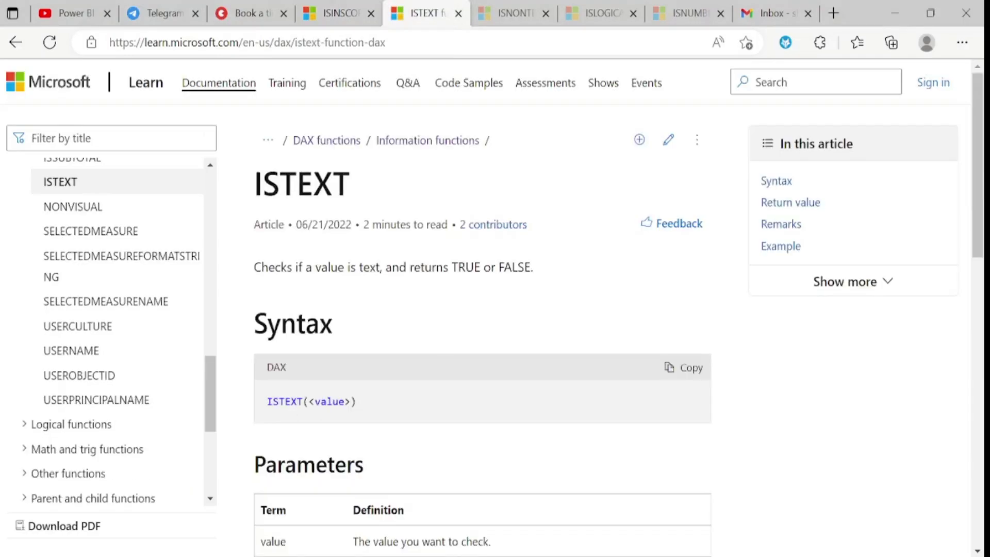
{"action": "left_click_drag", "start_coordinate": [254, 267], "coordinate": [535, 269]}
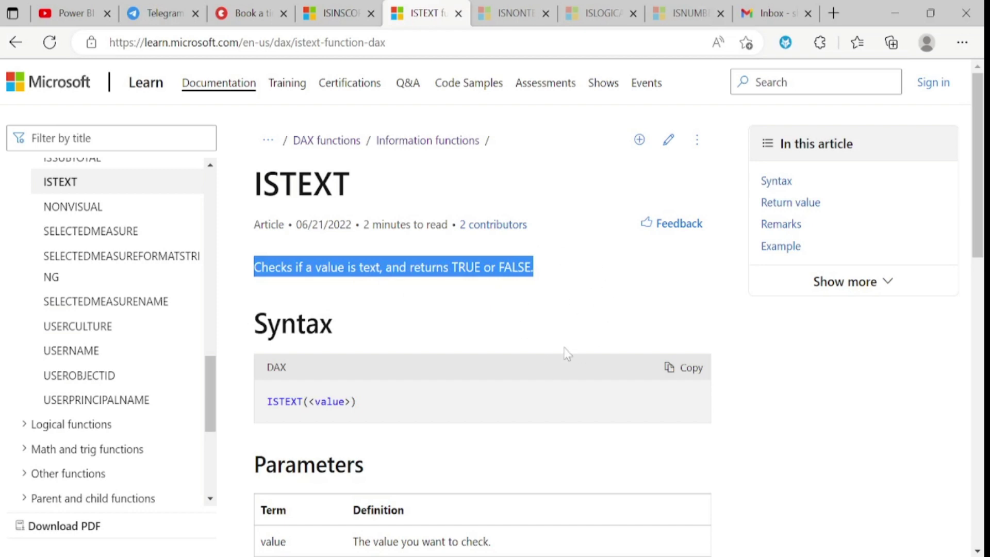
Switch back to the Practical Page of the DAX report in Power BI and clear USA from the Country slicer
{"action": "left_click", "coordinate": [633, 516]}
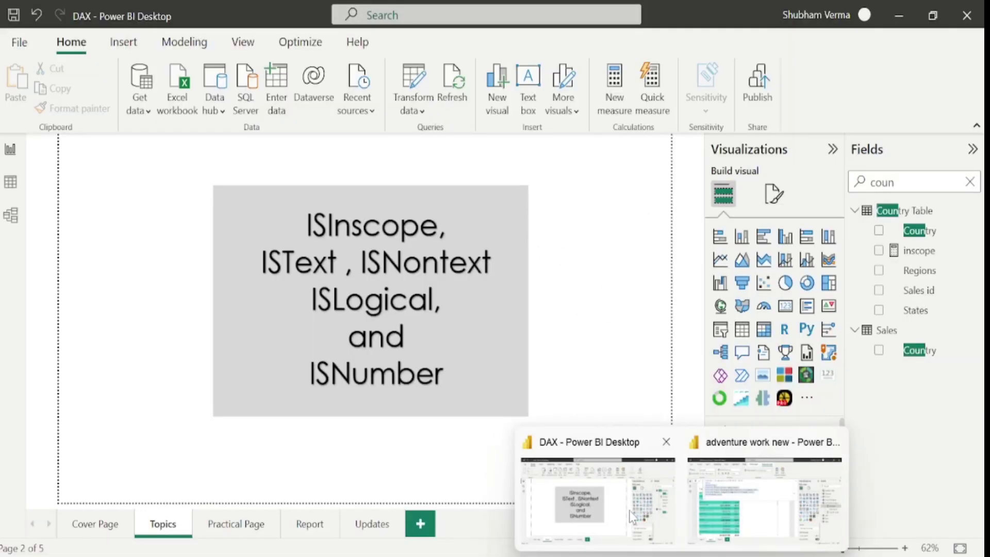
{"action": "left_click", "coordinate": [251, 532]}
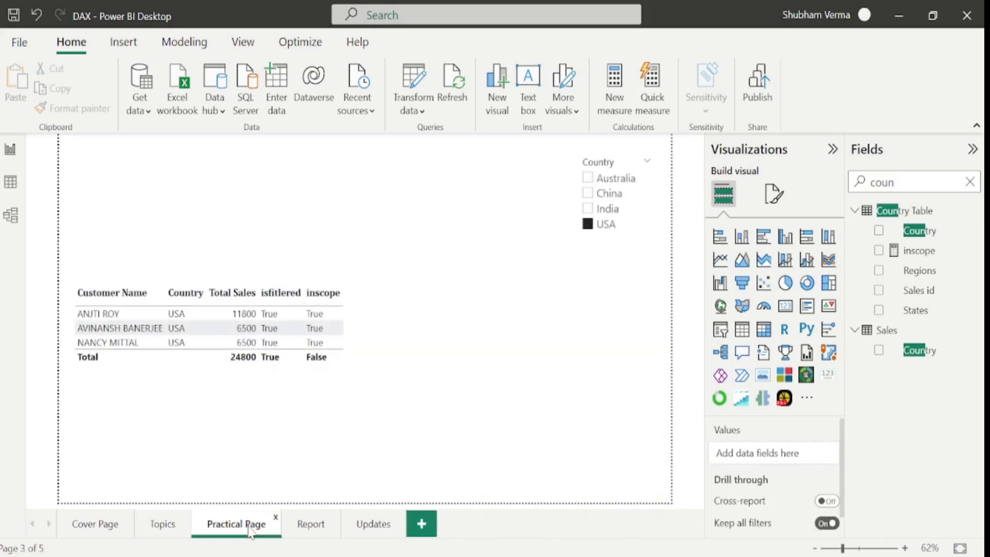
{"action": "left_click", "coordinate": [591, 231]}
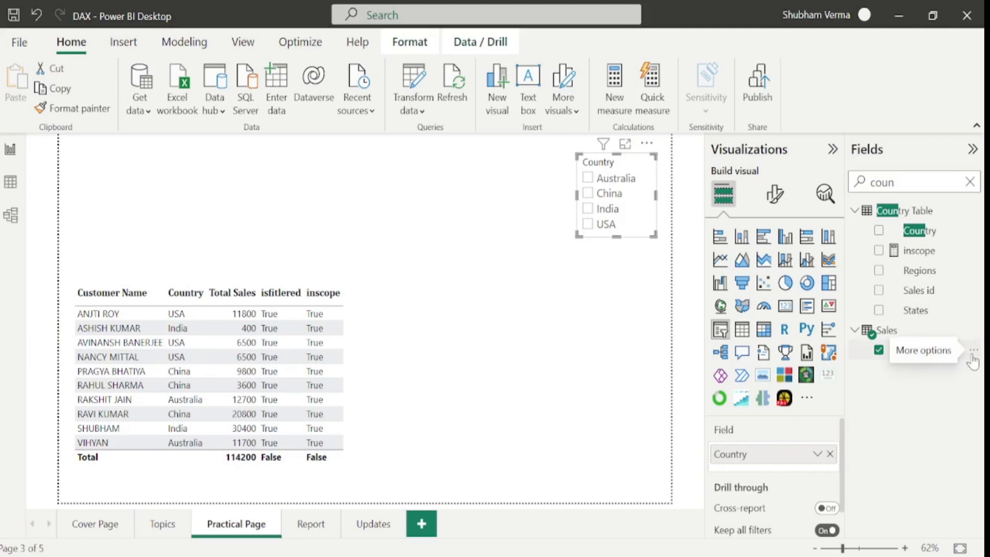
Create a new measure in the Sales table and name it istext
{"action": "left_click", "coordinate": [973, 361]}
{"action": "left_click", "coordinate": [905, 103]}
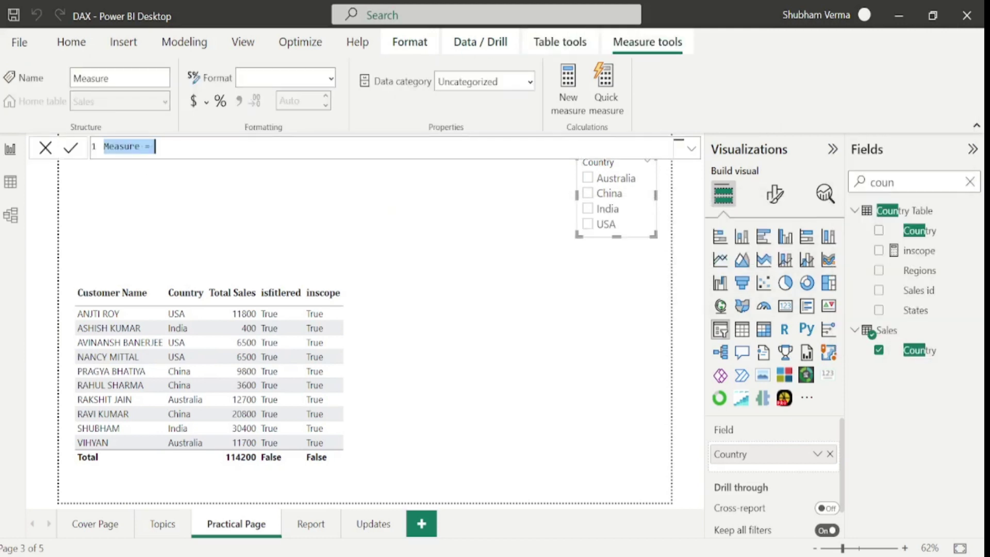
{"action": "left_click", "coordinate": [145, 147]}
{"action": "key", "text": "BackSpace"}
{"action": "key", "text": "BackSpace"}
{"action": "key", "text": "BackSpace"}
{"action": "key", "text": "BackSpace"}
{"action": "key", "text": "BackSpace"}
{"action": "key", "text": "BackSpace"}
{"action": "key", "text": "BackSpace"}
{"action": "key", "text": "BackSpace"}
{"action": "type", "text": "istext"}
{"action": "key", "text": "End"}
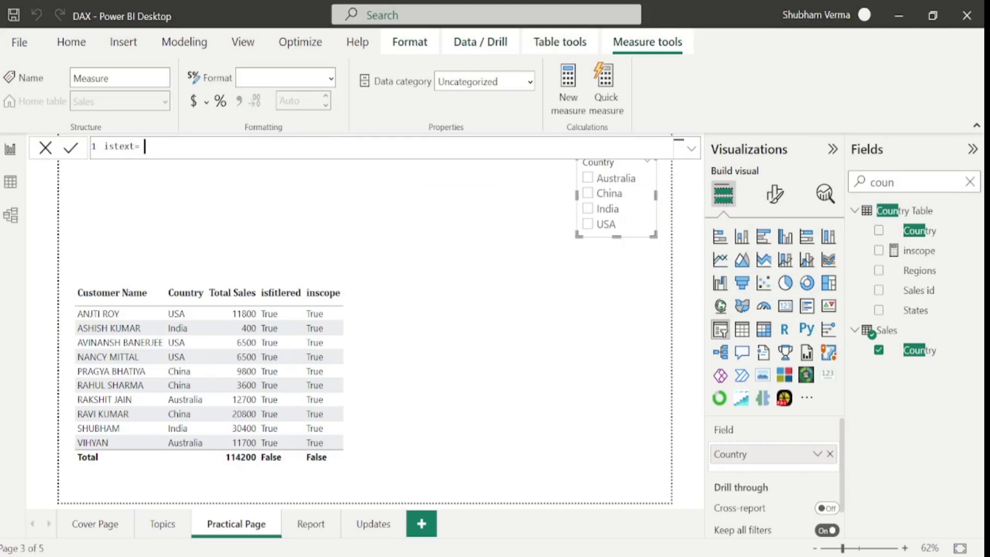
Define the istext measure as ISTEXT([Total Sales]) and commit the formula
{"action": "type", "text": "iste"}
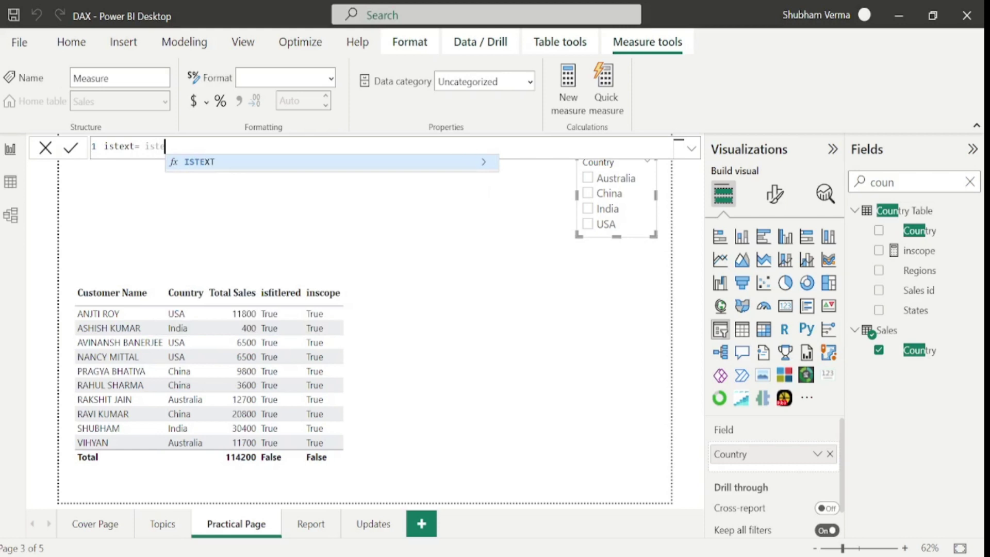
{"action": "key", "text": "Tab"}
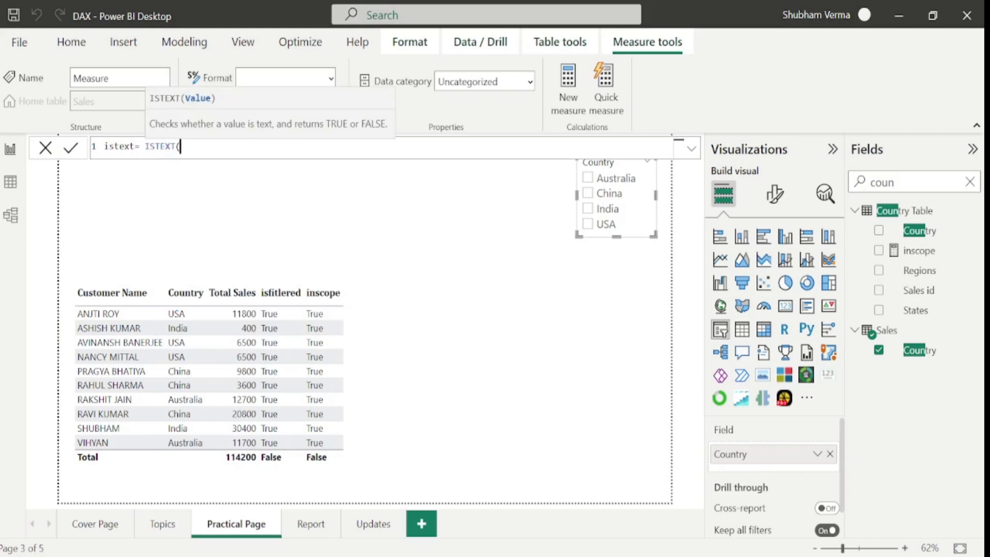
{"action": "type", "text": "tot"}
{"action": "key", "text": "Tab"}
{"action": "type", "text": ")"}
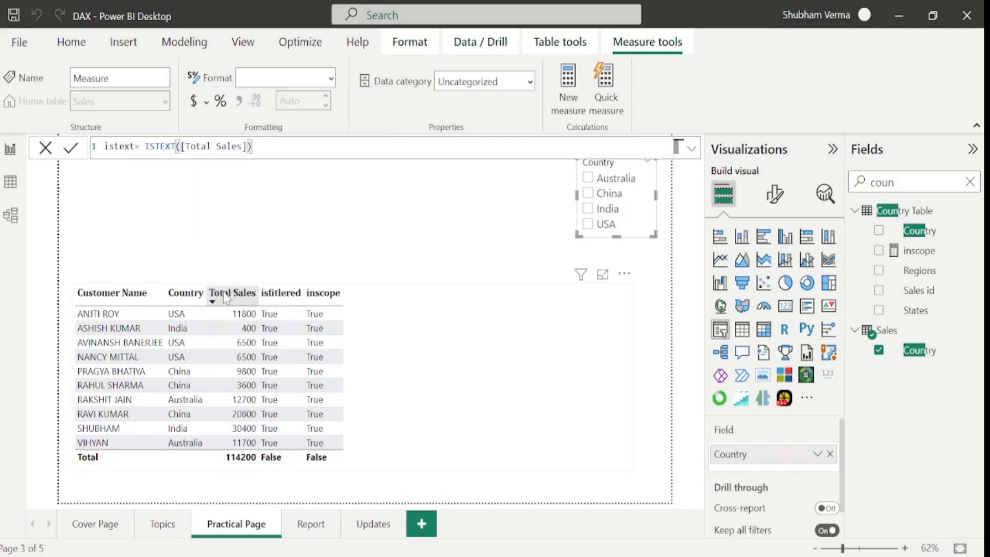
{"action": "key", "text": "Return"}
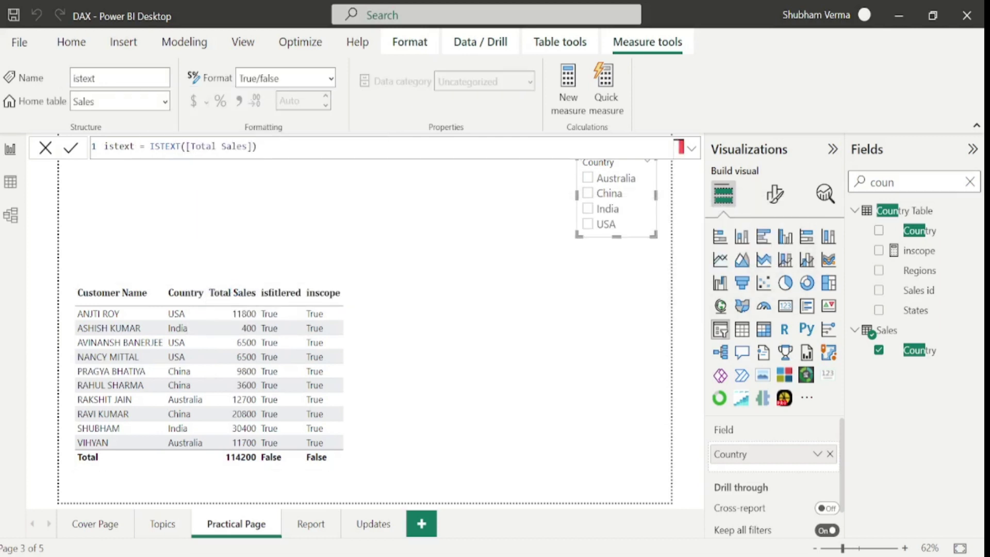
Search the fields for "iste" and add the istext measure as a column of the customer sales table
{"action": "key", "text": "BackSpace"}
{"action": "key", "text": "BackSpace"}
{"action": "key", "text": "BackSpace"}
{"action": "key", "text": "BackSpace"}
{"action": "type", "text": "iste"}
{"action": "left_click_drag", "start_coordinate": [910, 230], "coordinate": [411, 314]}
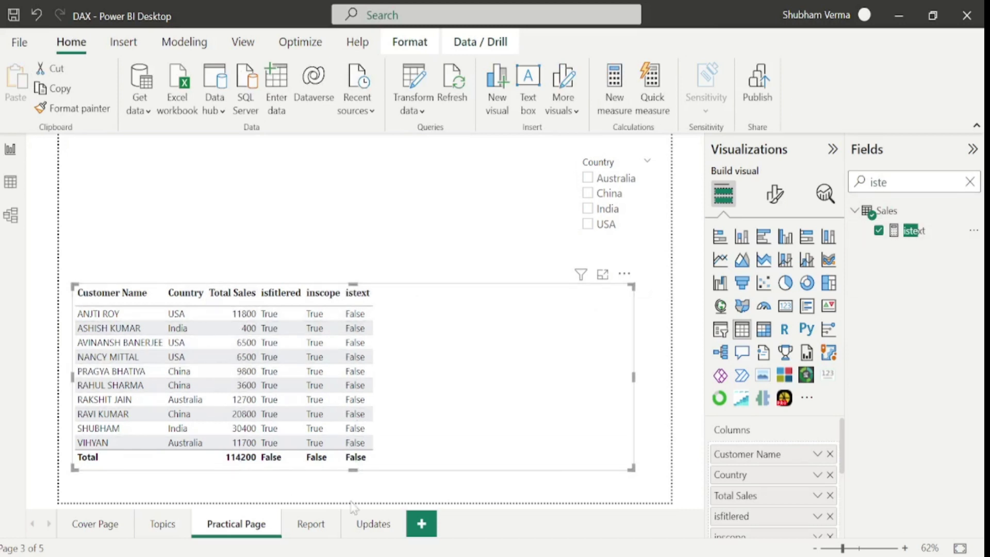
Check the ISTEXT article in the browser and the report's Topics page in Power BI, and return to the Practical Page
{"action": "key", "text": "alt+Tab"}
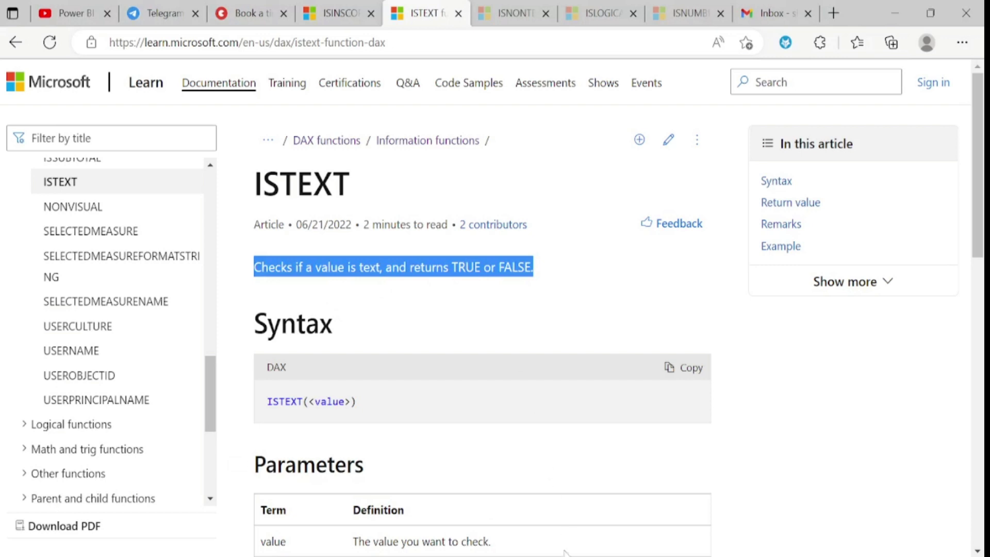
{"action": "key", "text": "alt+Tab"}
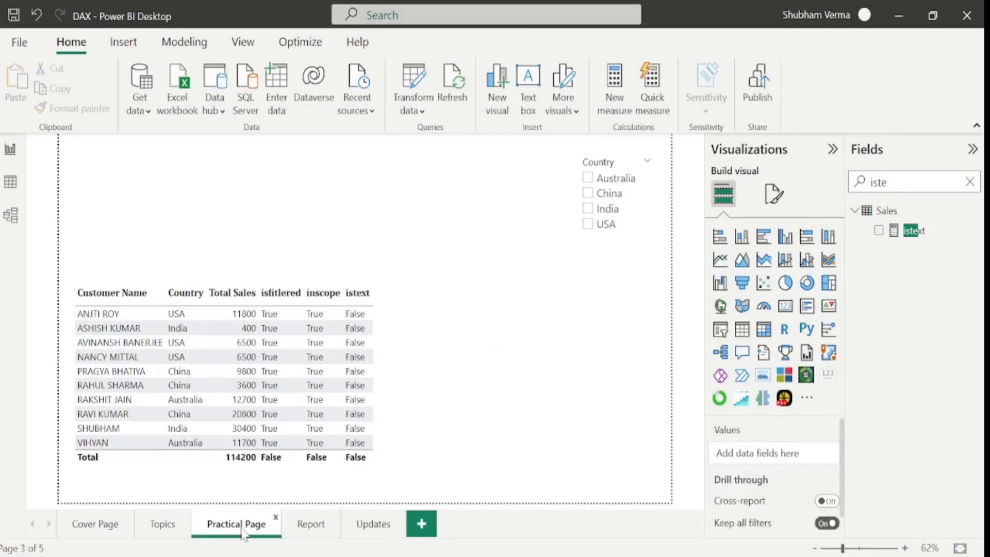
{"action": "left_click", "coordinate": [161, 531]}
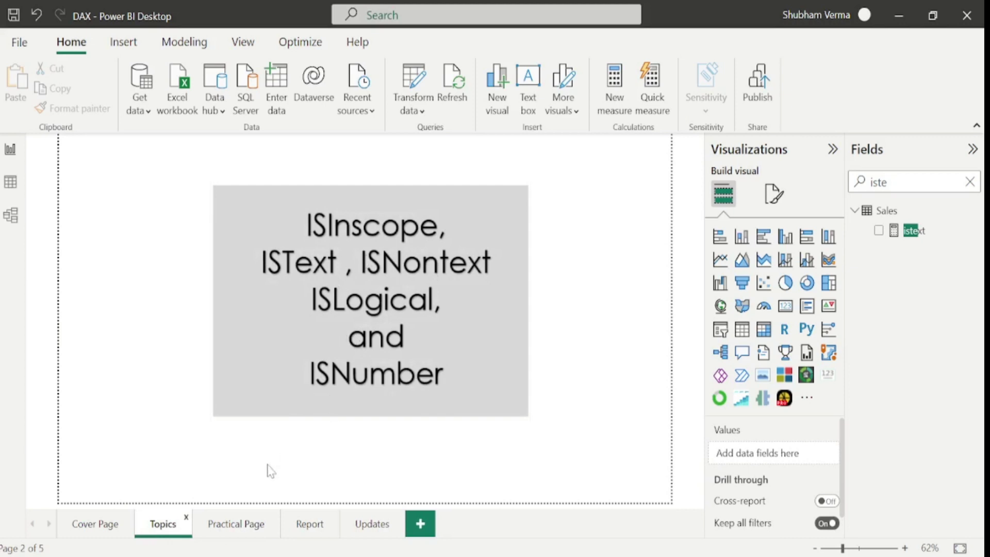
{"action": "left_click", "coordinate": [240, 531]}
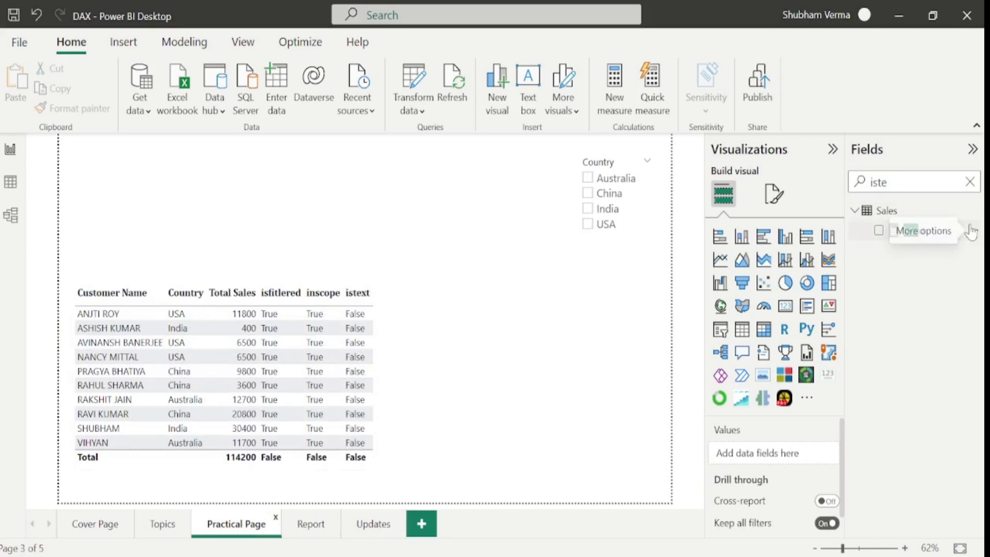
Create a new measure in the Sales table and name it isnontext
{"action": "left_click", "coordinate": [973, 231]}
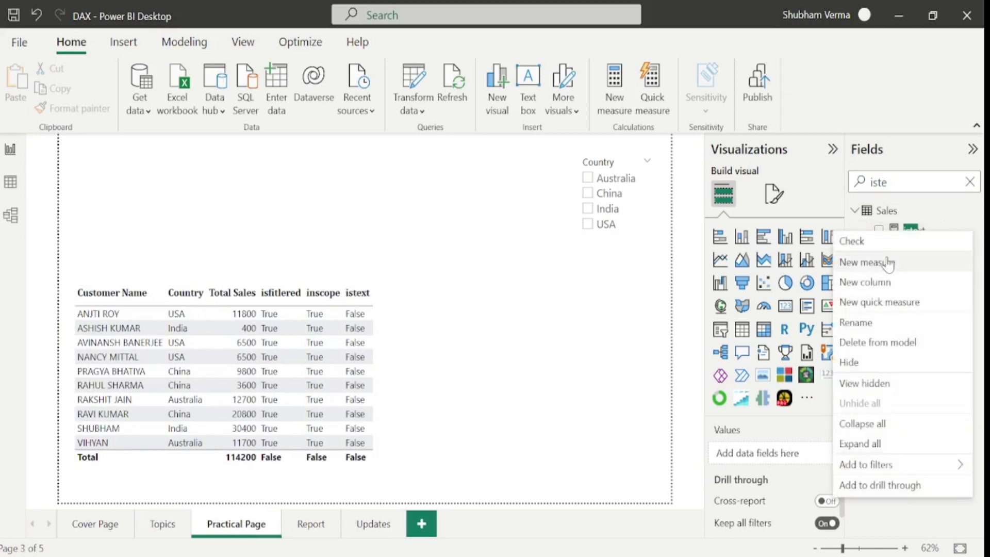
{"action": "left_click", "coordinate": [871, 262]}
{"action": "key", "text": "BackSpace"}
{"action": "key", "text": "BackSpace"}
{"action": "key", "text": "BackSpace"}
{"action": "key", "text": "BackSpace"}
{"action": "key", "text": "BackSpace"}
{"action": "key", "text": "BackSpace"}
{"action": "key", "text": "BackSpace"}
{"action": "type", "text": "isnonte"}
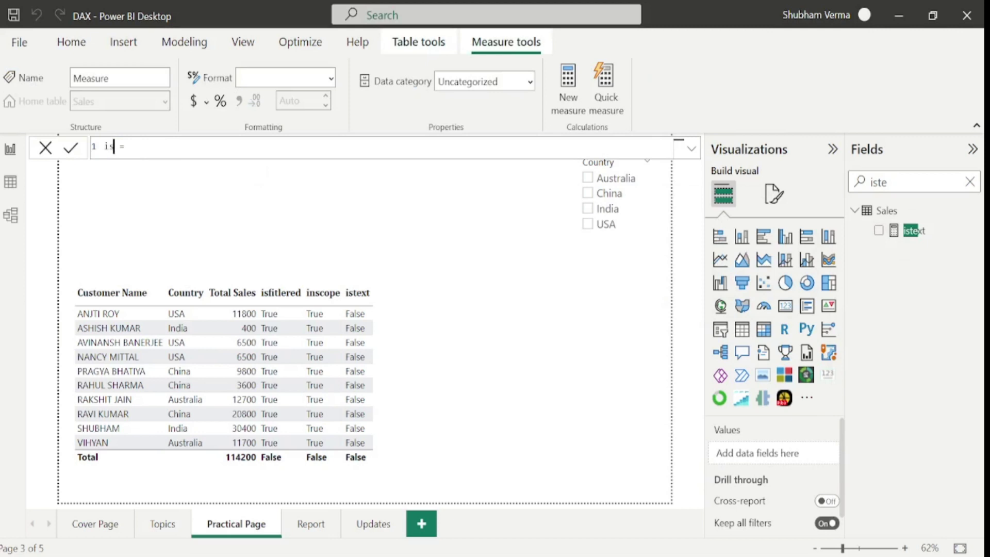
{"action": "type", "text": "xt"}
Define the isnontext measure as ISNONTEXT([Total Sales]) and commit the formula
{"action": "type", "text": "isnon"}
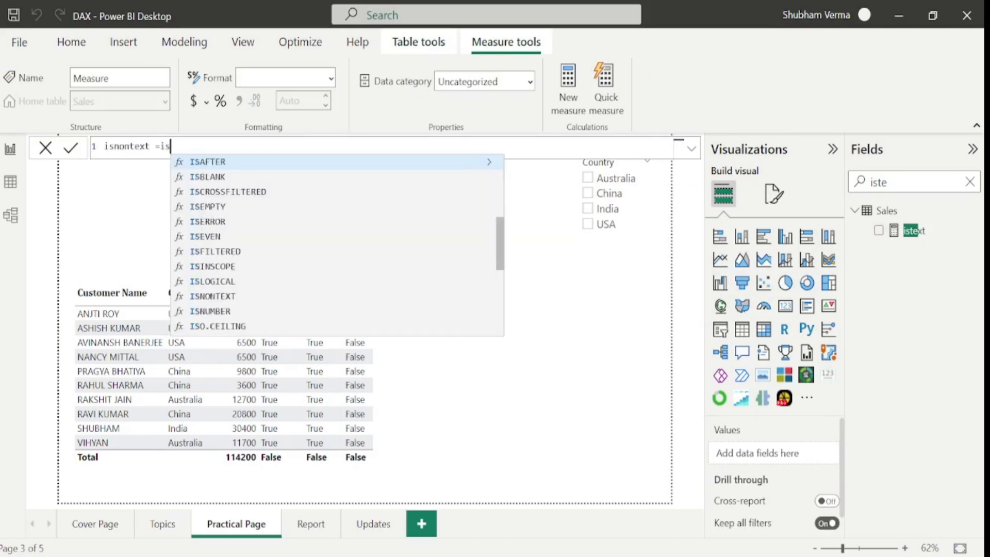
{"action": "key", "text": "Tab"}
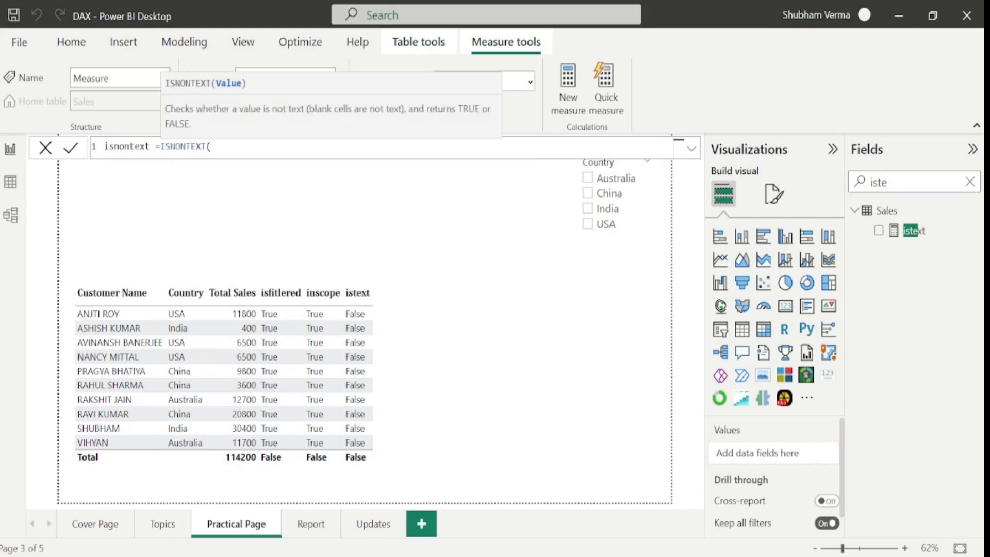
{"action": "type", "text": "tot"}
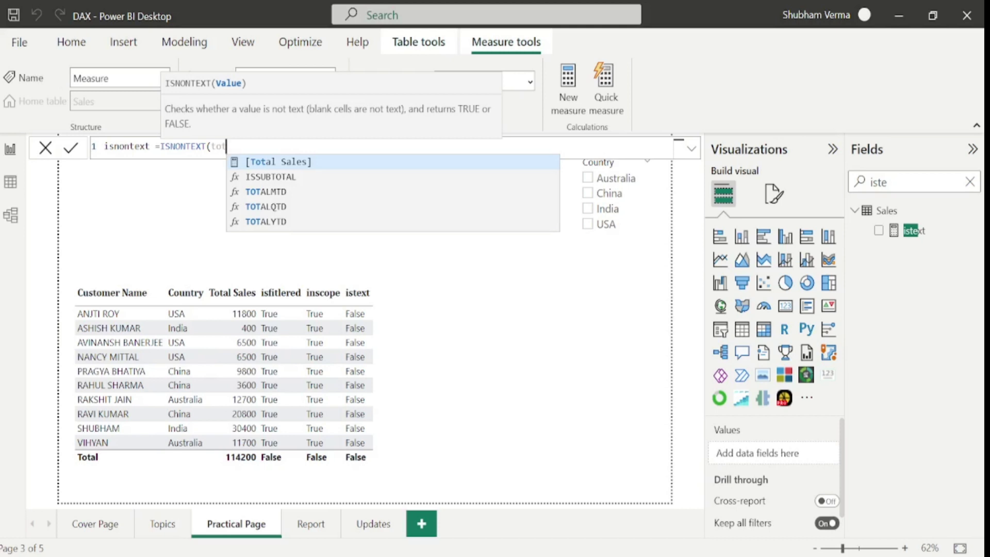
{"action": "key", "text": "Tab"}
{"action": "type", "text": ")"}
{"action": "key", "text": "Return"}
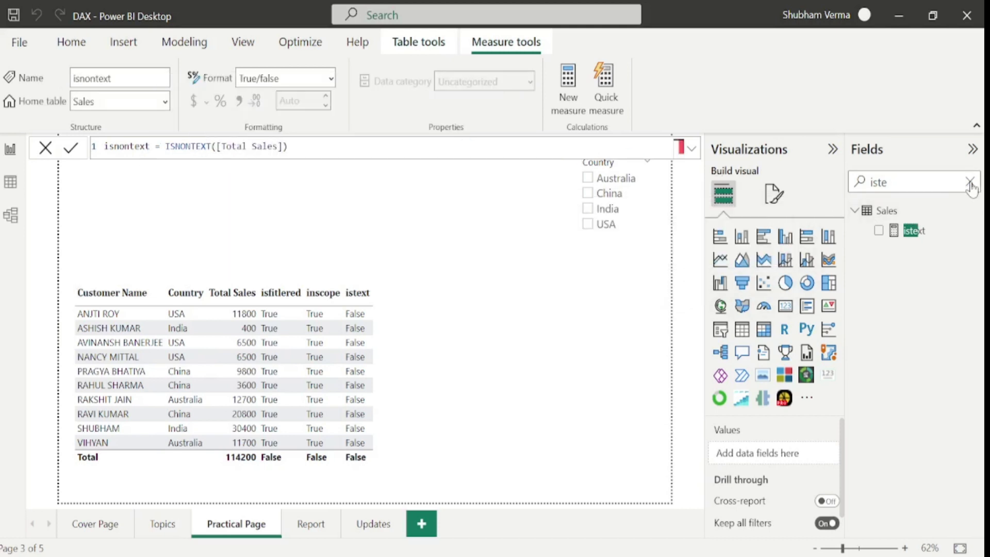
Search the fields for "isno" and add the isnontext measure as a column of the customer sales table
{"action": "key", "text": "BackSpace"}
{"action": "key", "text": "BackSpace"}
{"action": "type", "text": "no"}
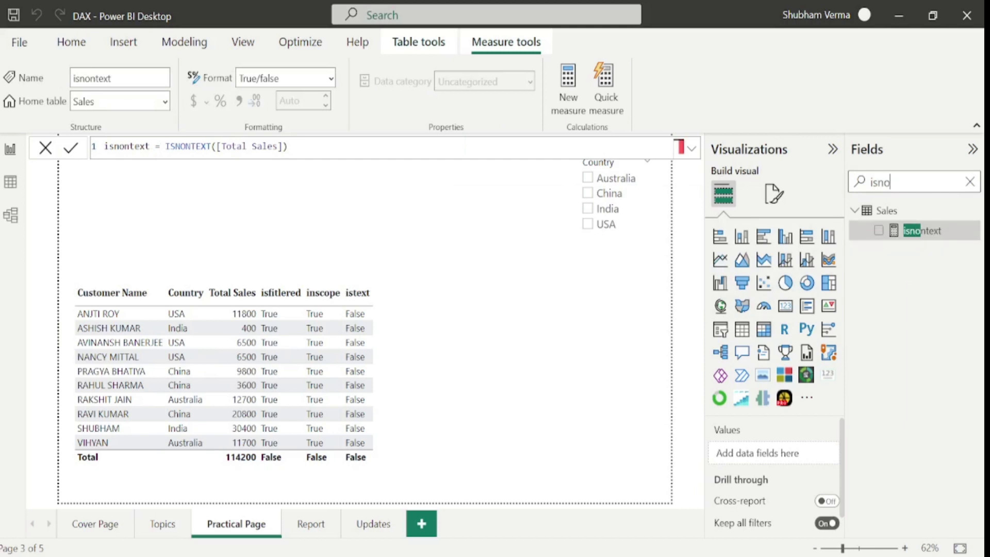
{"action": "left_click_drag", "start_coordinate": [949, 243], "coordinate": [483, 305]}
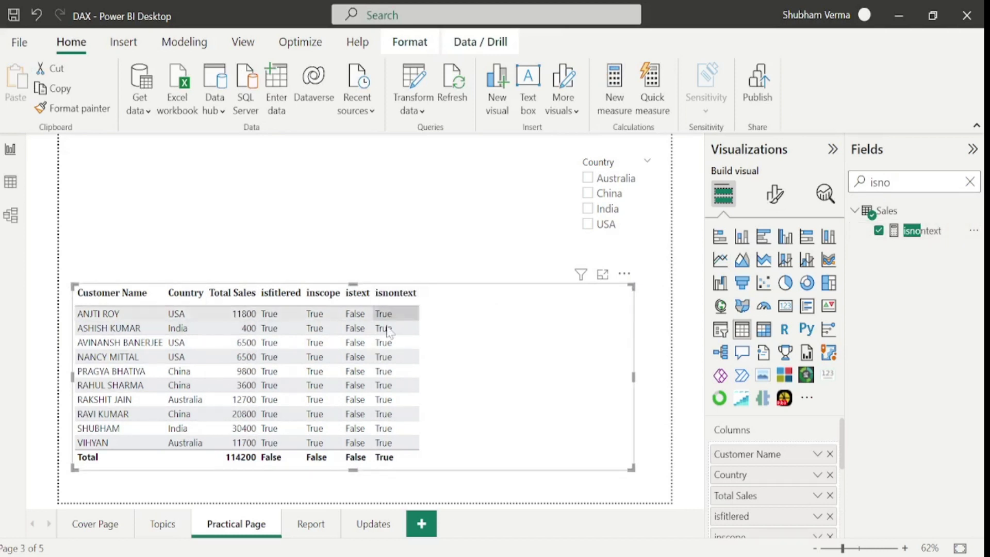
Read the ISNONTEXT description on Microsoft Learn in the browser, and check the Topics page of the DAX report in Power BI
{"action": "key", "text": "alt+Tab"}
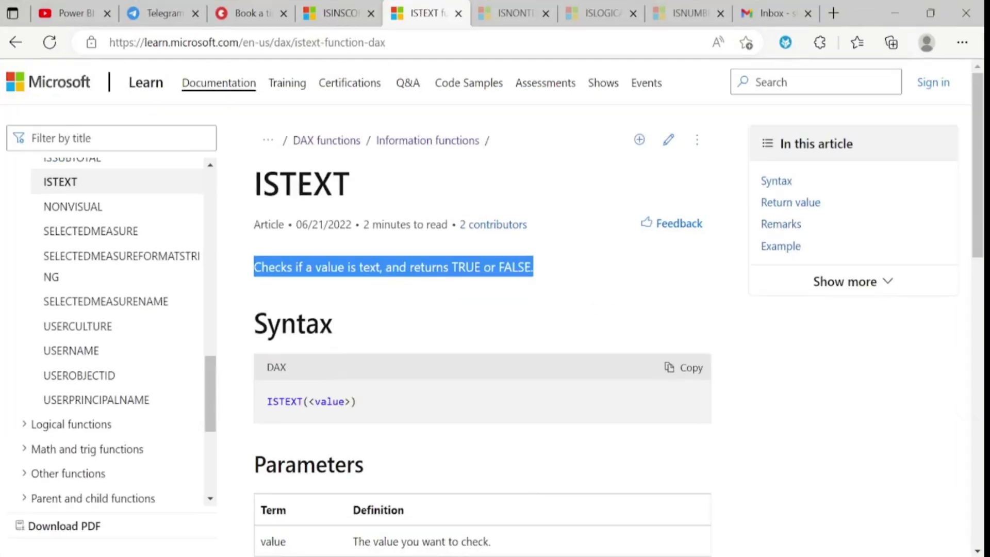
{"action": "left_click", "coordinate": [515, 11]}
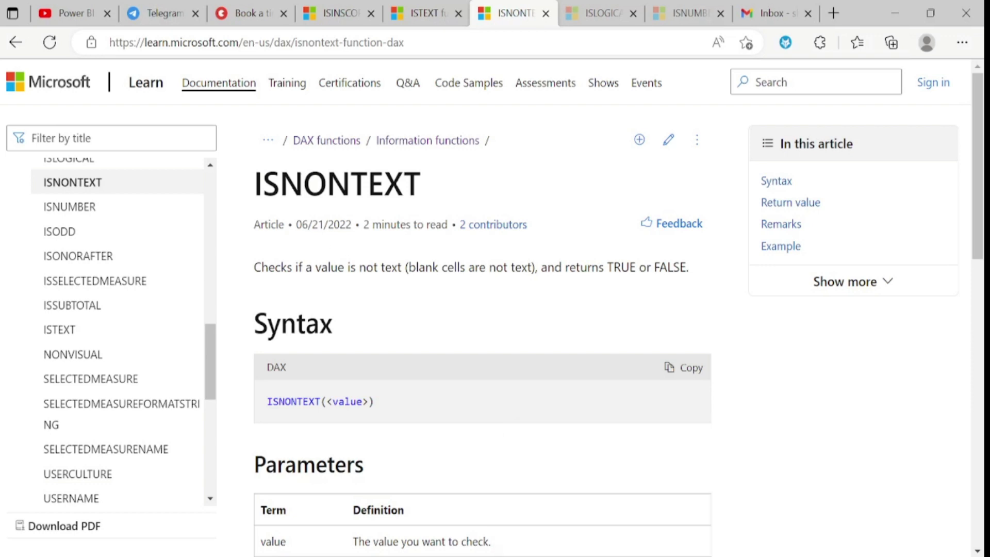
{"action": "left_click", "coordinate": [655, 508]}
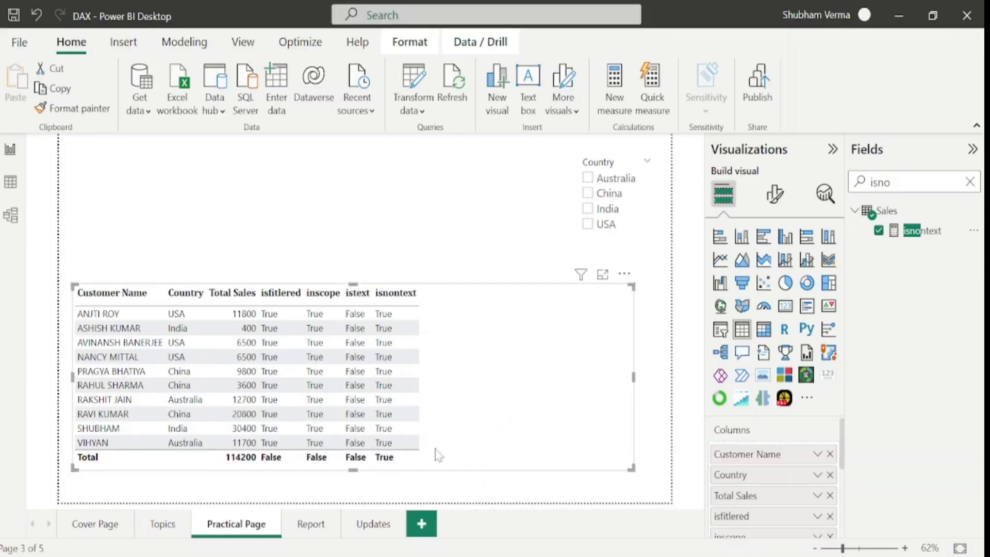
{"action": "left_click", "coordinate": [162, 532]}
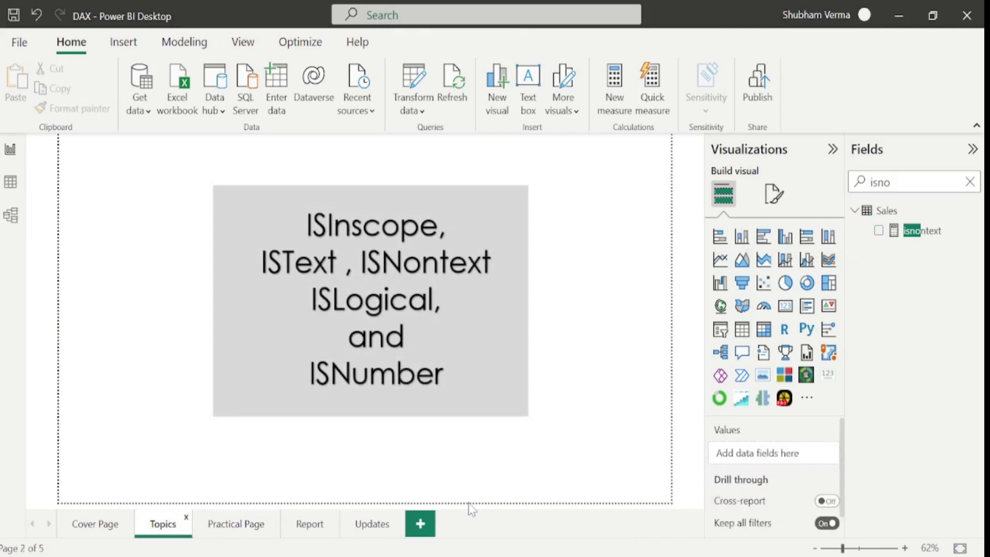
Read the ISLOGICAL description on Microsoft Learn in the browser, and return to the Practical Page of the DAX report in Power BI
{"action": "key", "text": "alt+Tab"}
{"action": "key", "text": "ctrl+Tab"}
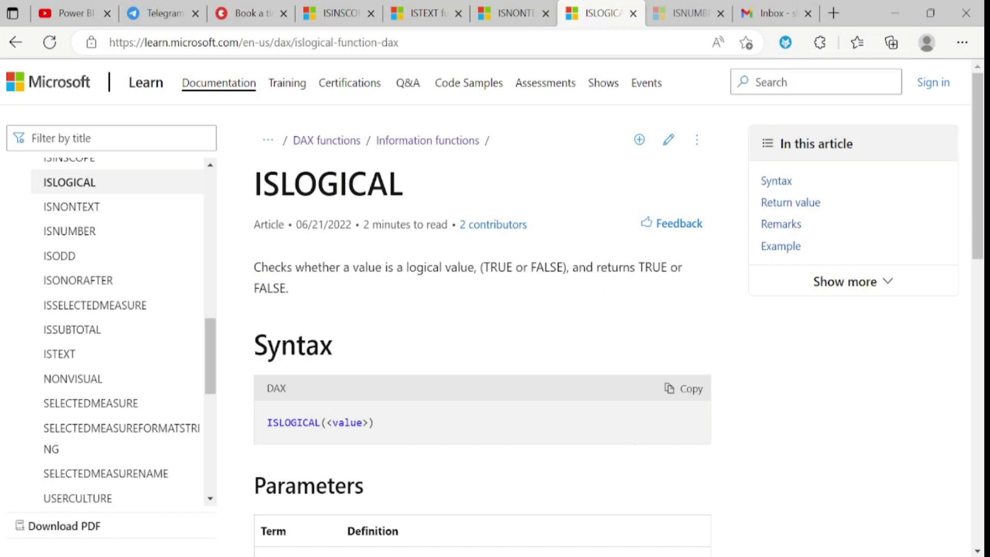
{"action": "left_click", "coordinate": [630, 513]}
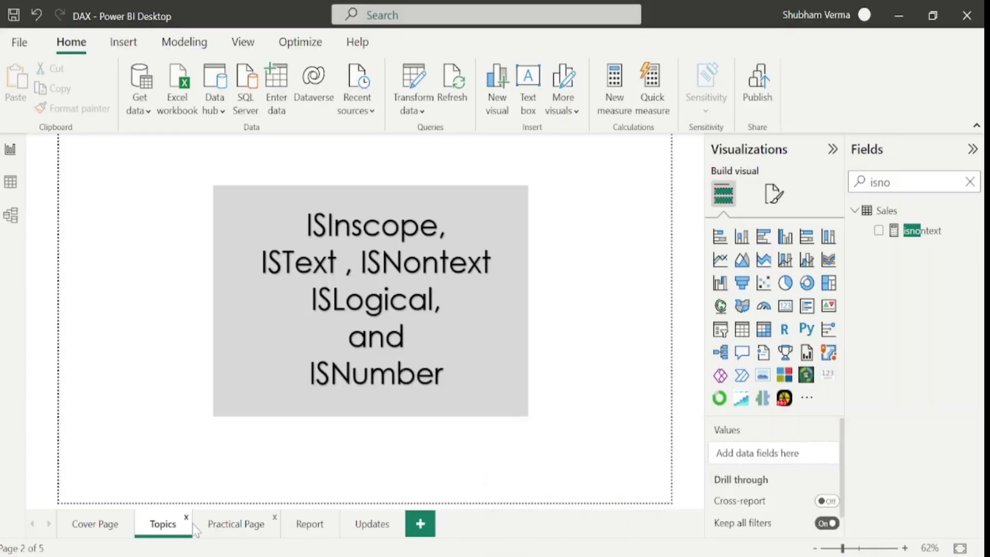
{"action": "left_click", "coordinate": [229, 533]}
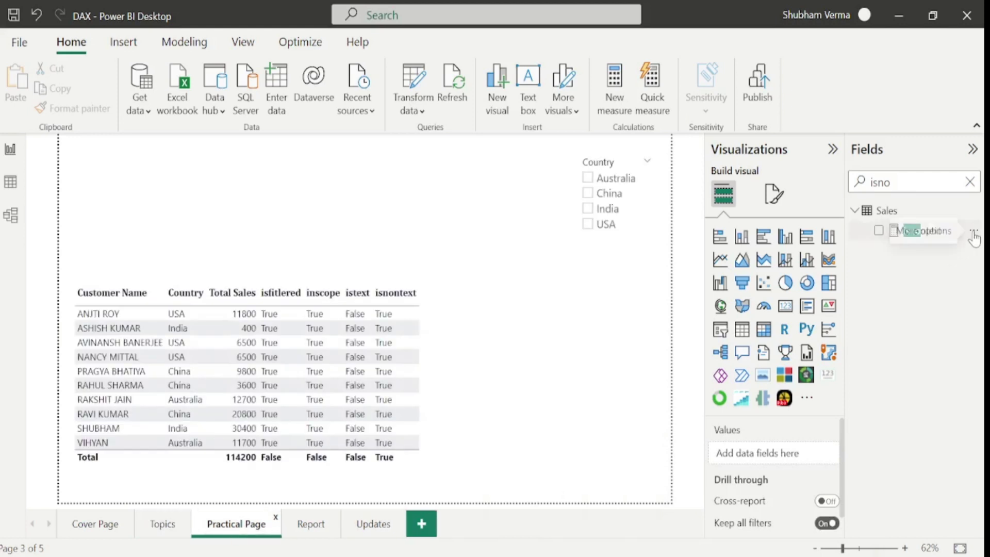
Create a new measure in the Sales table and name it islogical
{"action": "left_click", "coordinate": [973, 235]}
{"action": "left_click", "coordinate": [886, 266]}
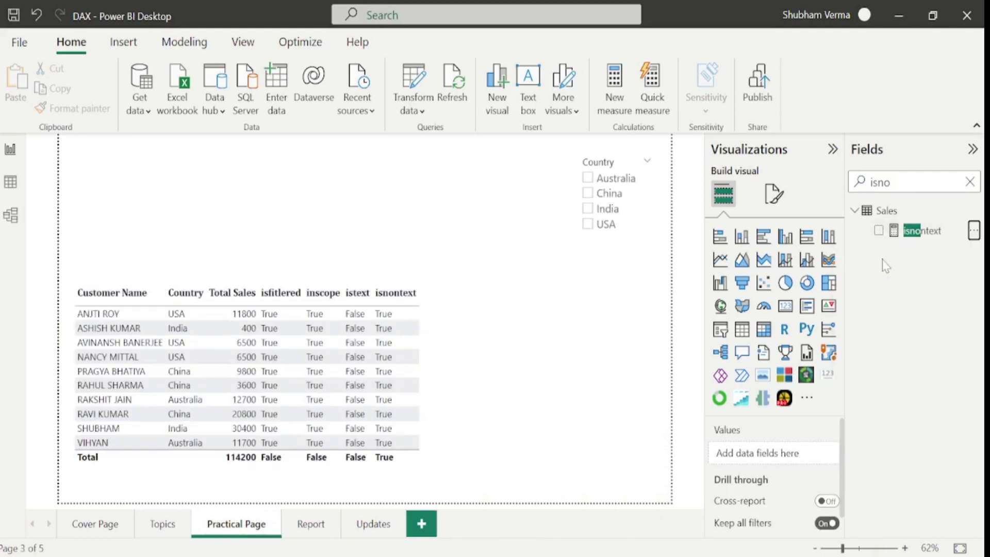
{"action": "key", "text": "BackSpace"}
{"action": "key", "text": "BackSpace"}
{"action": "key", "text": "BackSpace"}
{"action": "key", "text": "BackSpace"}
{"action": "key", "text": "BackSpace"}
{"action": "key", "text": "BackSpace"}
{"action": "key", "text": "BackSpace"}
{"action": "key", "text": "BackSpace"}
{"action": "key", "text": "BackSpace"}
{"action": "key", "text": "BackSpace"}
{"action": "type", "text": "islogical="}
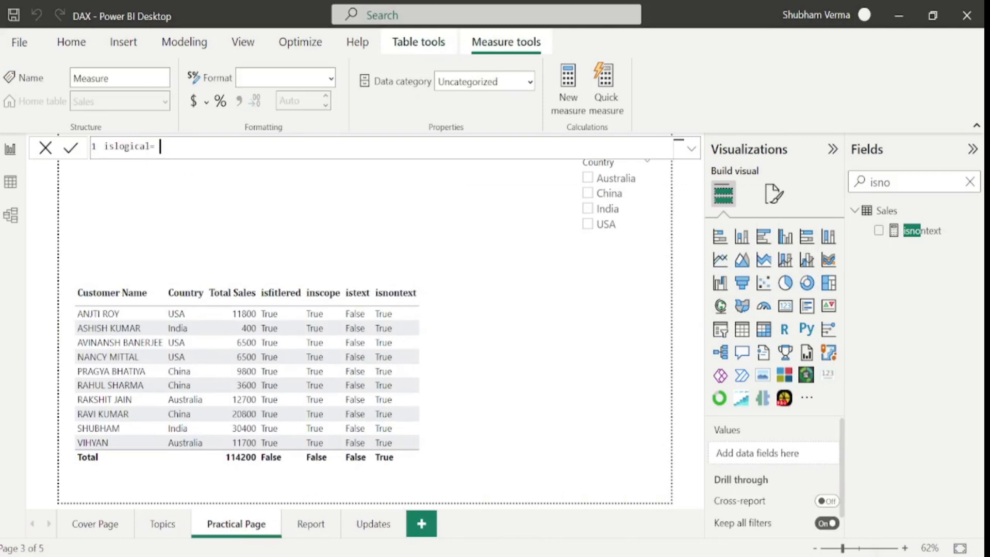
Define the islogical measure as ISLOGICAL([isnontext]) and commit the formula
{"action": "type", "text": "islogi"}
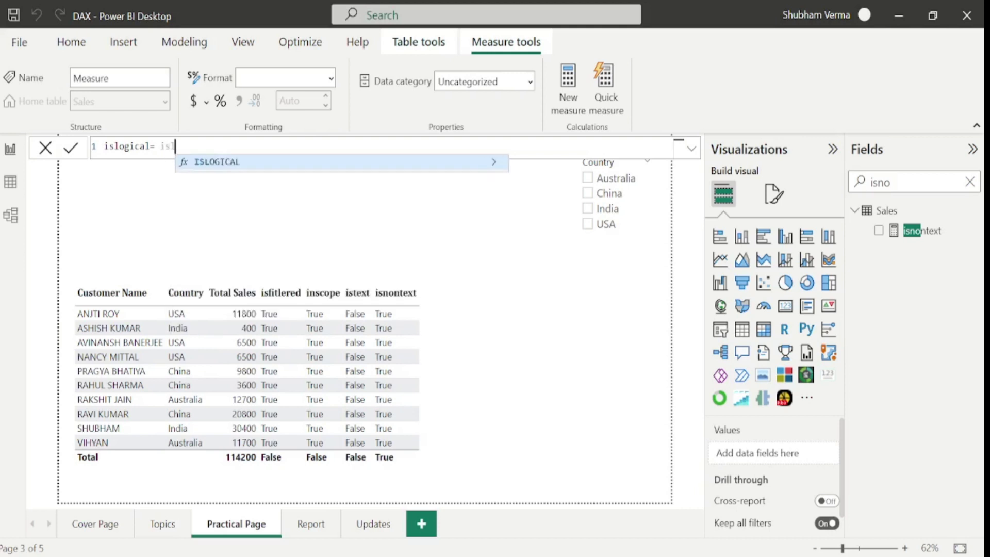
{"action": "key", "text": "Tab"}
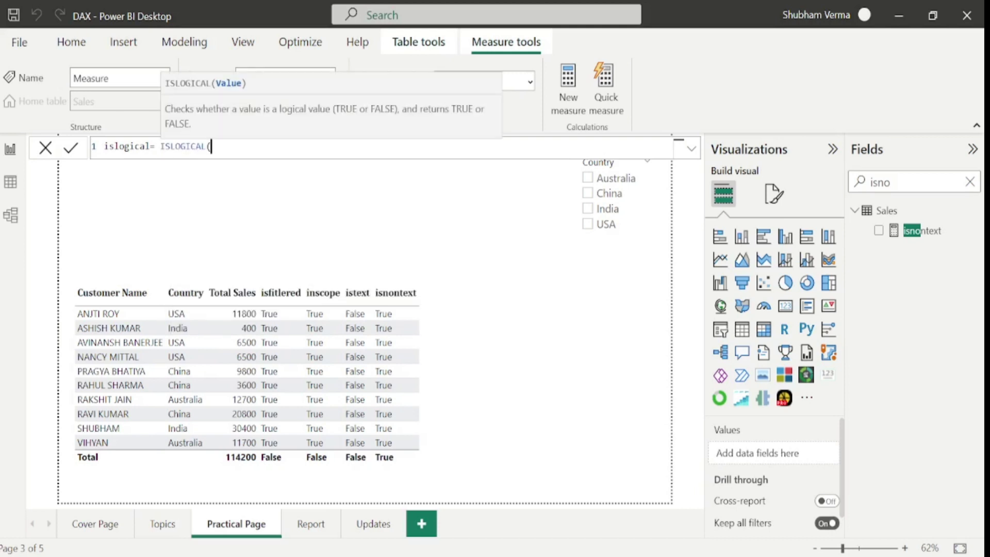
{"action": "left_click", "coordinate": [397, 301]}
{"action": "type", "text": "[isnon"}
{"action": "key", "text": "Tab"}
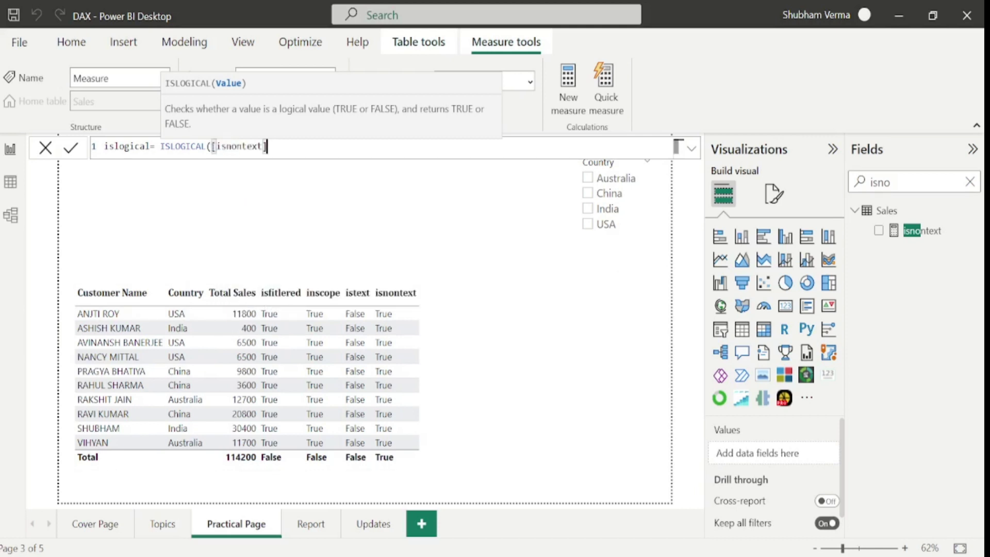
{"action": "type", "text": ")"}
{"action": "key", "text": "Return"}
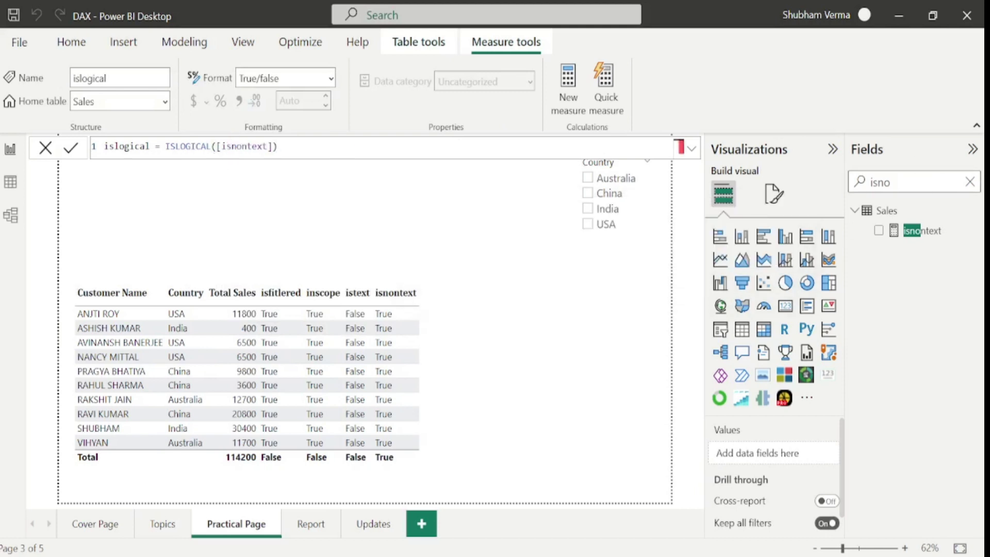
Search the fields for "islog" and add the islogical measure as a column of the customer sales table
{"action": "key", "text": "BackSpace"}
{"action": "key", "text": "BackSpace"}
{"action": "type", "text": "log"}
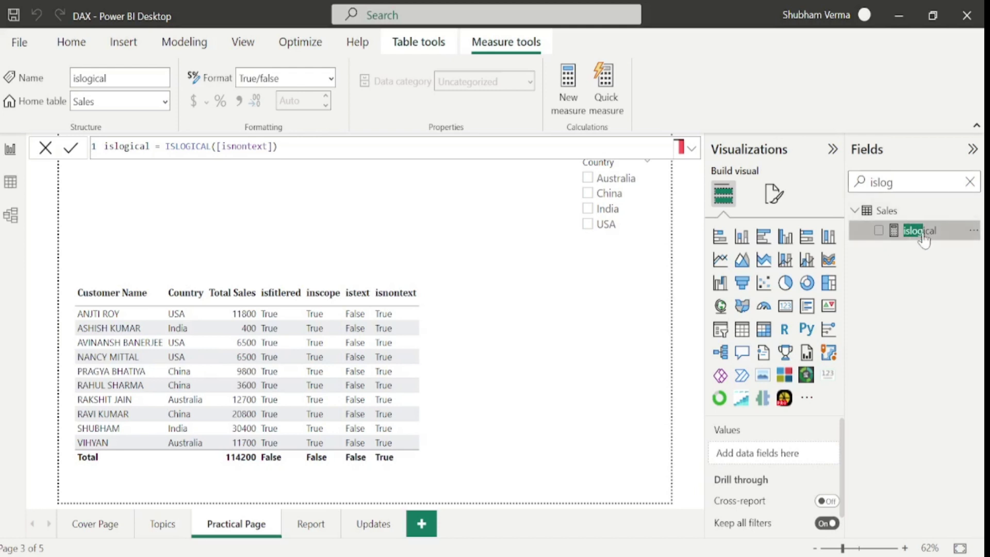
{"action": "left_click_drag", "start_coordinate": [921, 231], "coordinate": [478, 333]}
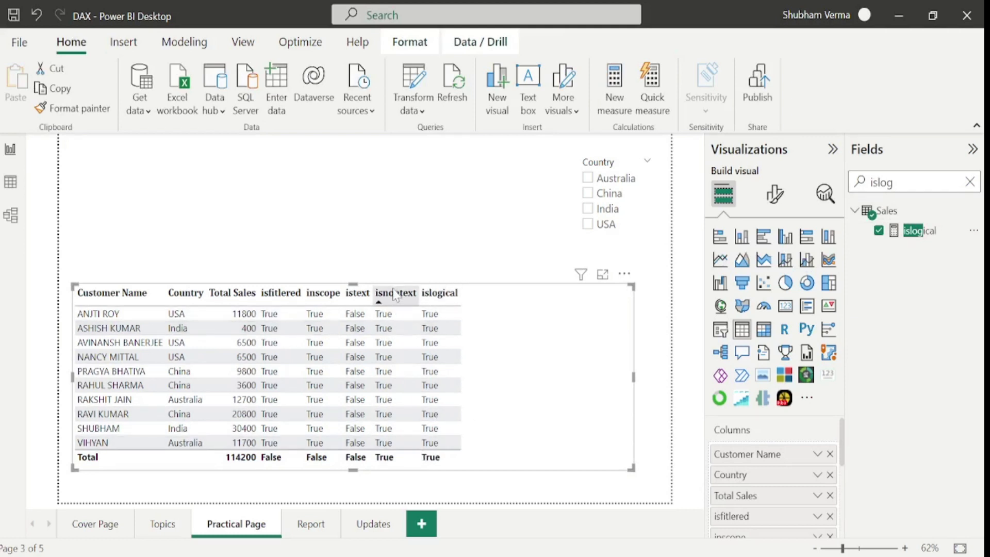
Change the islogical measure's argument to [Total Sales], so its formula is ISLOGICAL([Total Sales])
{"action": "left_click", "coordinate": [917, 230]}
{"action": "left_click", "coordinate": [275, 146]}
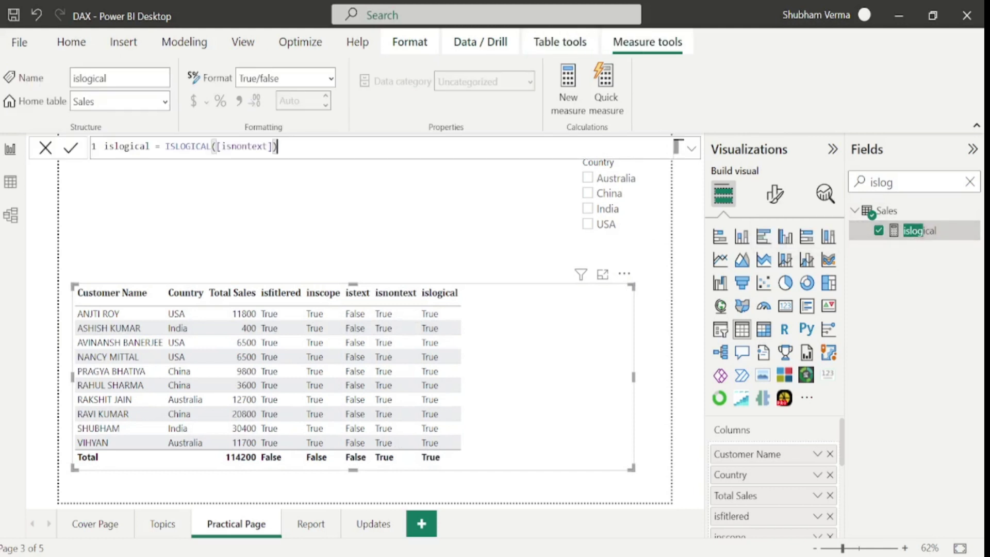
{"action": "key", "text": "BackSpace"}
{"action": "key", "text": "BackSpace"}
{"action": "key", "text": "BackSpace"}
{"action": "key", "text": "BackSpace"}
{"action": "key", "text": "BackSpace"}
{"action": "key", "text": "BackSpace"}
{"action": "key", "text": "BackSpace"}
{"action": "key", "text": "BackSpace"}
{"action": "key", "text": "BackSpace"}
{"action": "key", "text": "BackSpace"}
{"action": "key", "text": "BackSpace"}
{"action": "key", "text": "BackSpace"}
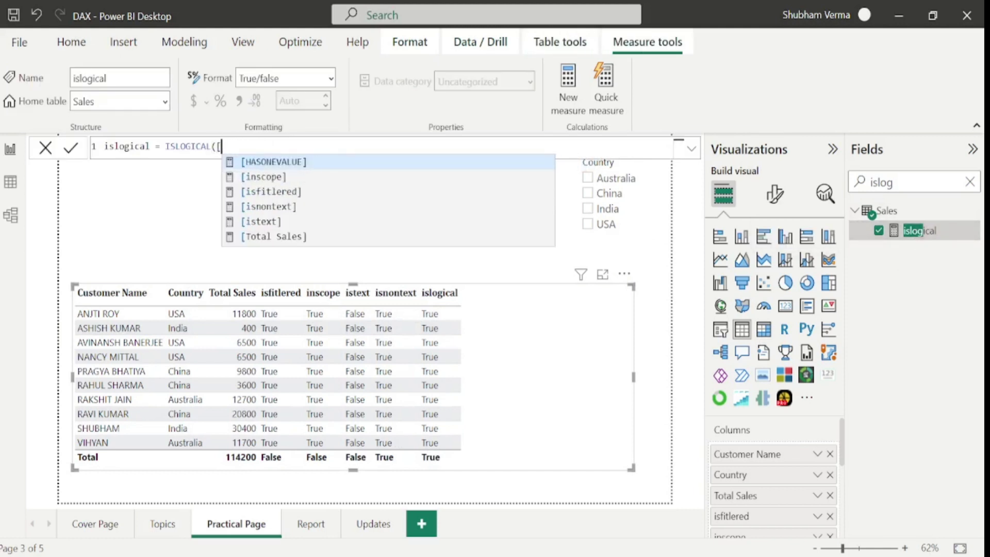
{"action": "type", "text": "tot"}
{"action": "key", "text": "Tab"}
{"action": "type", "text": ")"}
{"action": "key", "text": "Return"}
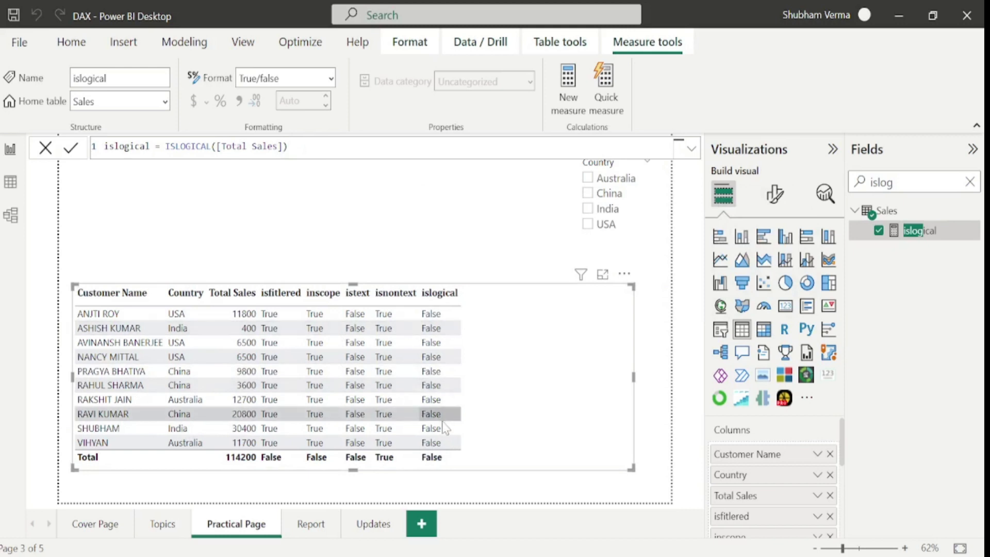
Check the report's Topics page, then read the ISNUMBER function's Microsoft Learn documentation in the browser
{"action": "left_click", "coordinate": [161, 524]}
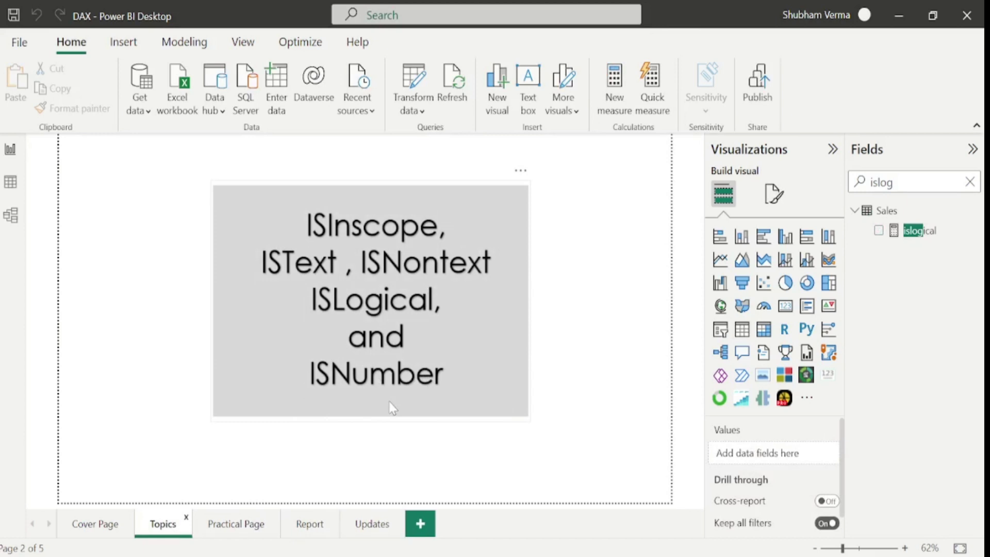
{"action": "key", "text": "alt+Tab"}
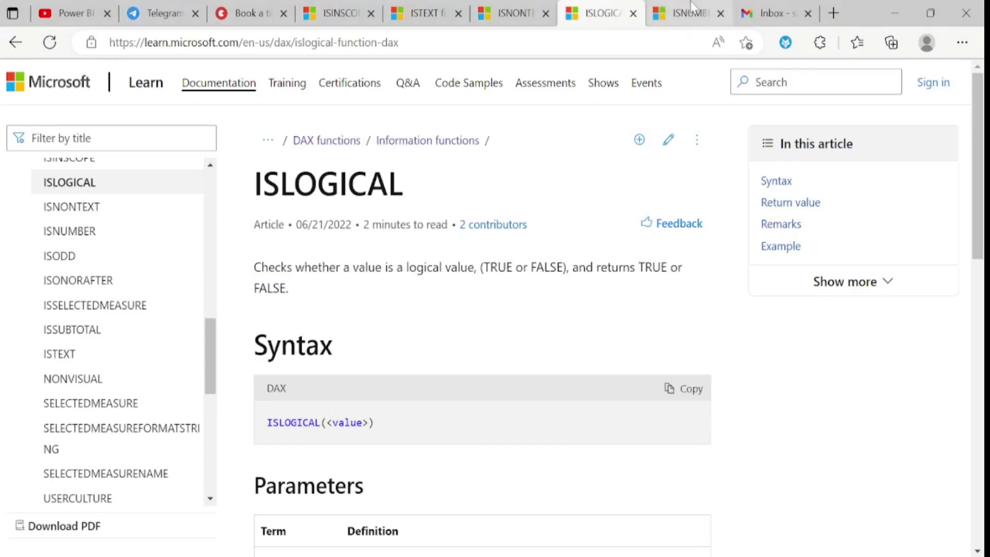
{"action": "left_click", "coordinate": [686, 13]}
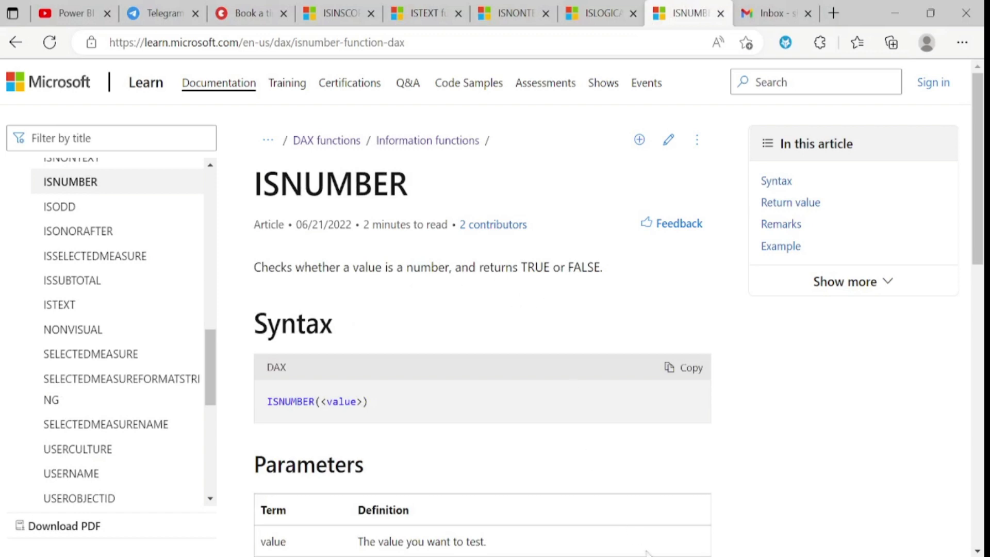
{"action": "left_click", "coordinate": [647, 535]}
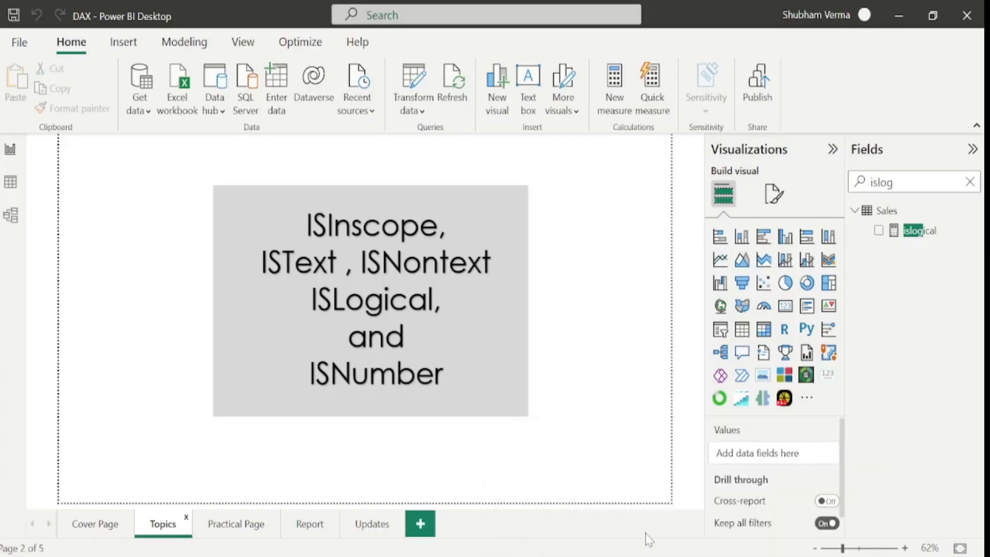
In Power BI Desktop, create a new measure in the Sales table from the Practical Page and name it isnumber
{"action": "left_click", "coordinate": [229, 531]}
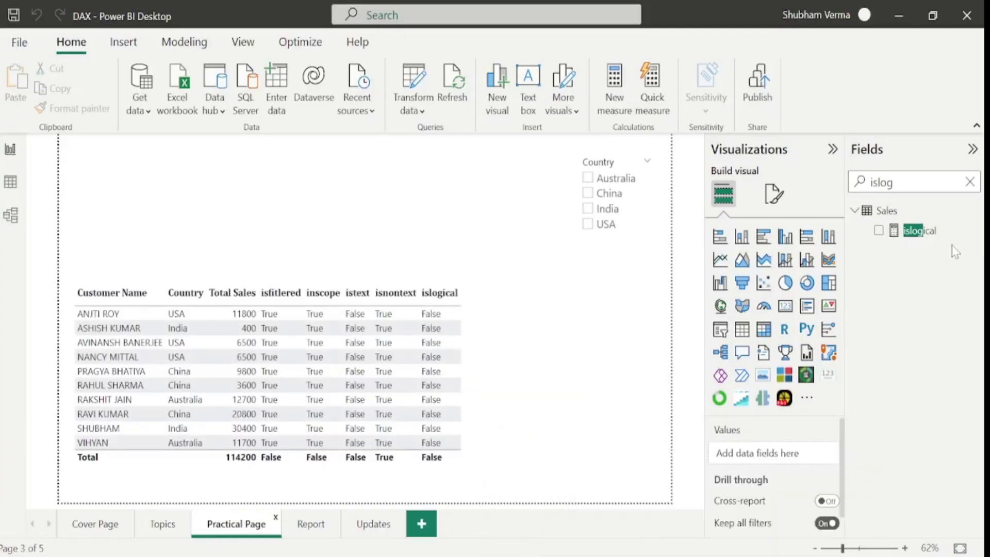
{"action": "right_click", "coordinate": [976, 233]}
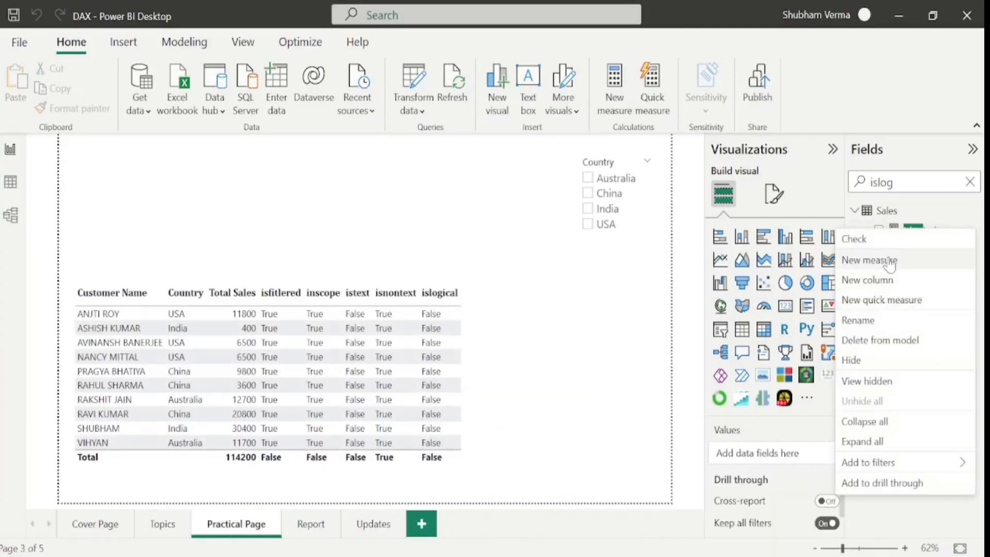
{"action": "left_click", "coordinate": [845, 259]}
{"action": "key", "text": "BackSpace"}
{"action": "key", "text": "BackSpace"}
{"action": "key", "text": "BackSpace"}
{"action": "key", "text": "BackSpace"}
{"action": "key", "text": "BackSpace"}
{"action": "key", "text": "BackSpace"}
{"action": "key", "text": "BackSpace"}
{"action": "key", "text": "BackSpace"}
{"action": "key", "text": "BackSpace"}
{"action": "key", "text": "BackSpace"}
{"action": "type", "text": "isnum"}
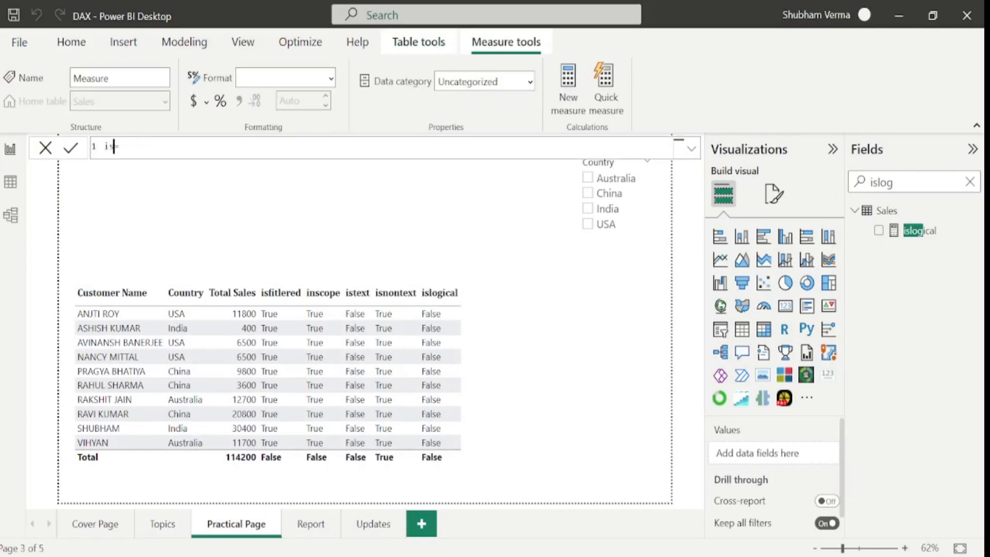
{"action": "type", "text": "ber="}
Define the isnumber measure as ISNUMBER([Total Sales]) and commit the formula
{"action": "key", "text": "End"}
{"action": "type", "text": "isnumb"}
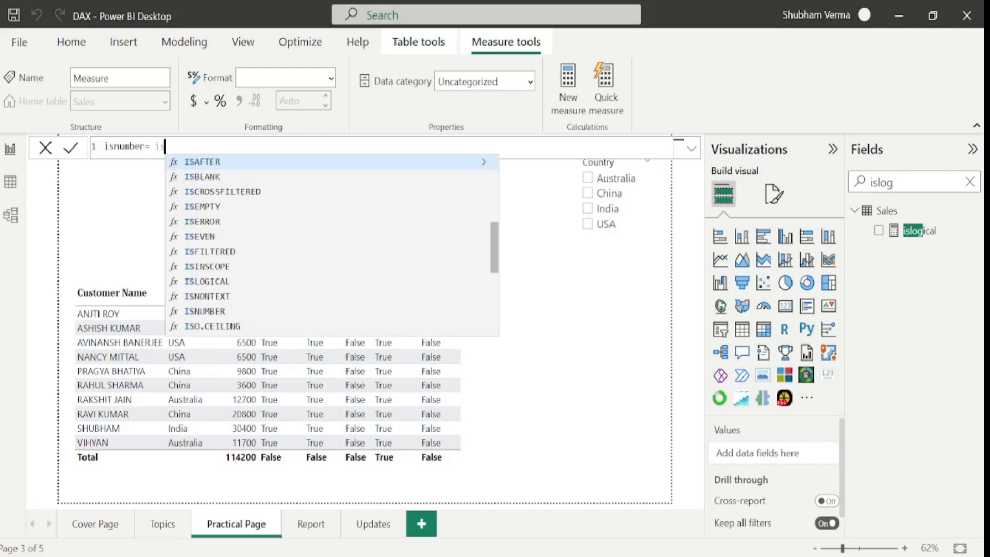
{"action": "key", "text": "Tab"}
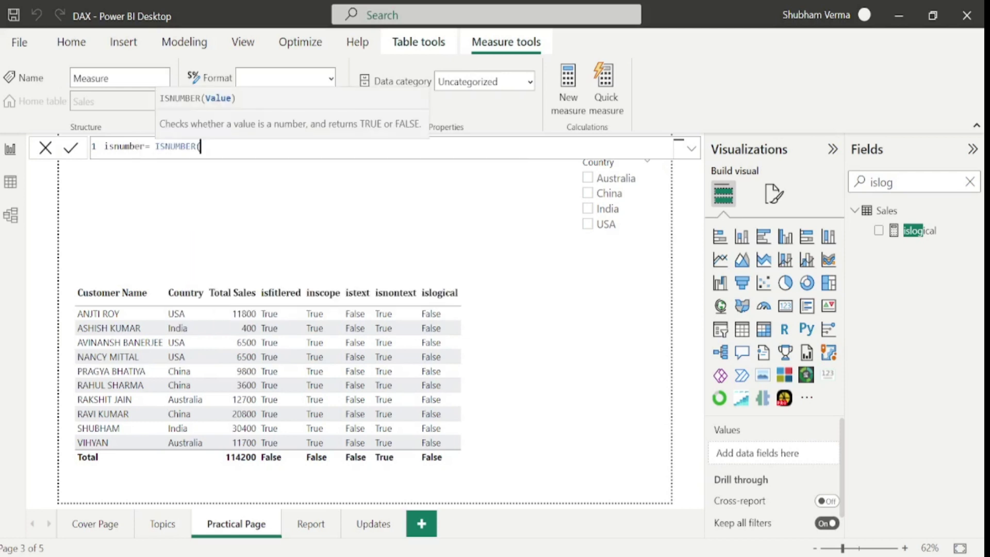
{"action": "type", "text": "tot"}
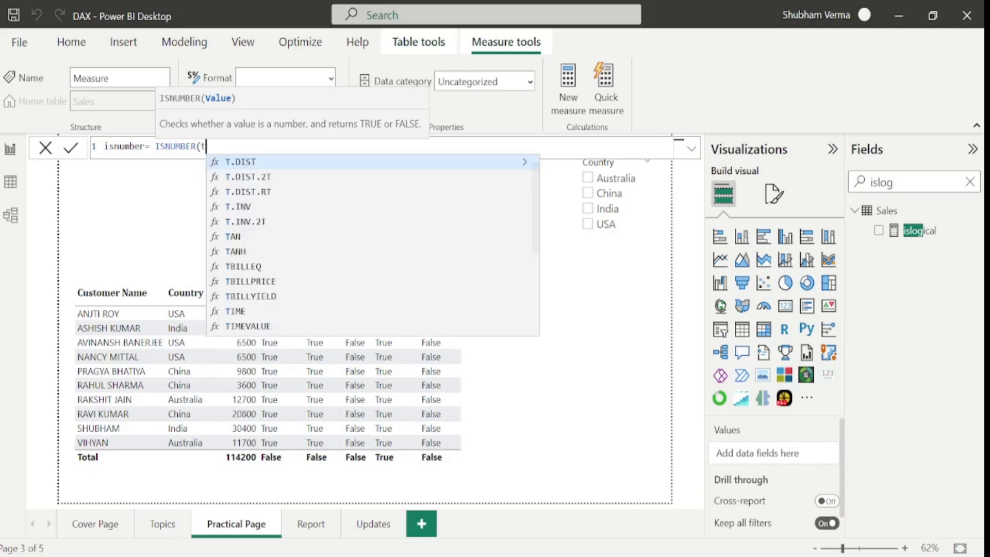
{"action": "key", "text": "Tab"}
{"action": "type", "text": ")"}
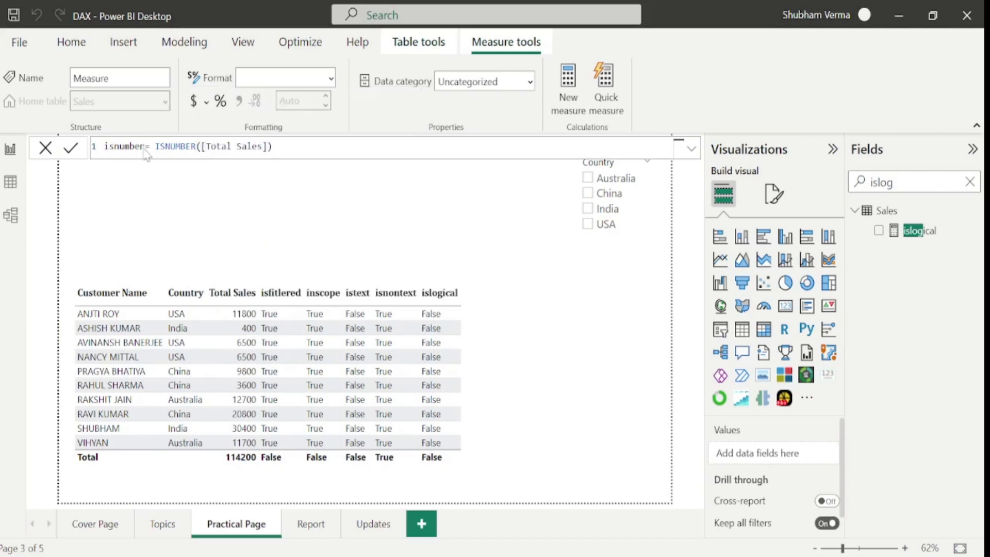
{"action": "key", "text": "Return"}
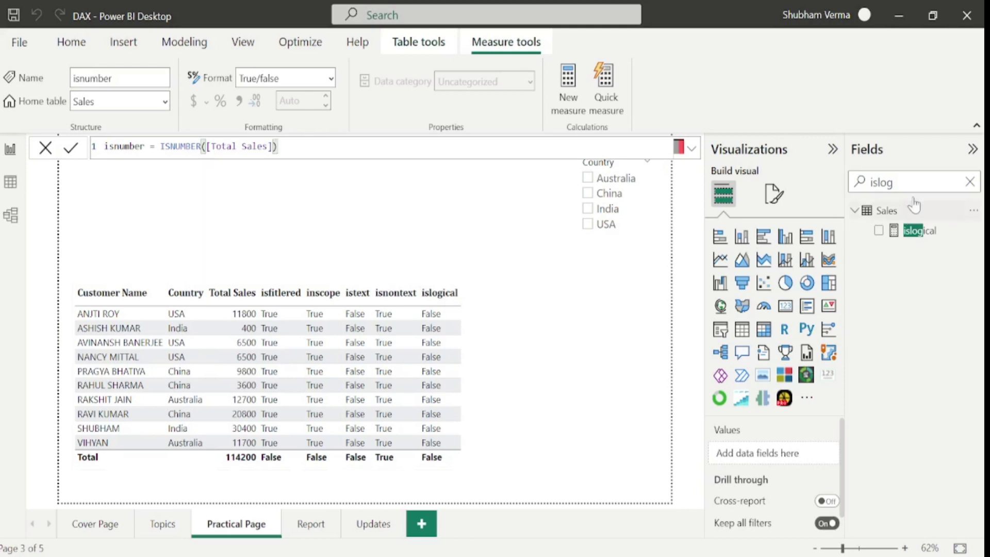
Search the fields for "isnum" and add the isnumber measure as a column of the customer sales table
{"action": "key", "text": "BackSpace"}
{"action": "key", "text": "BackSpace"}
{"action": "key", "text": "BackSpace"}
{"action": "type", "text": "num"}
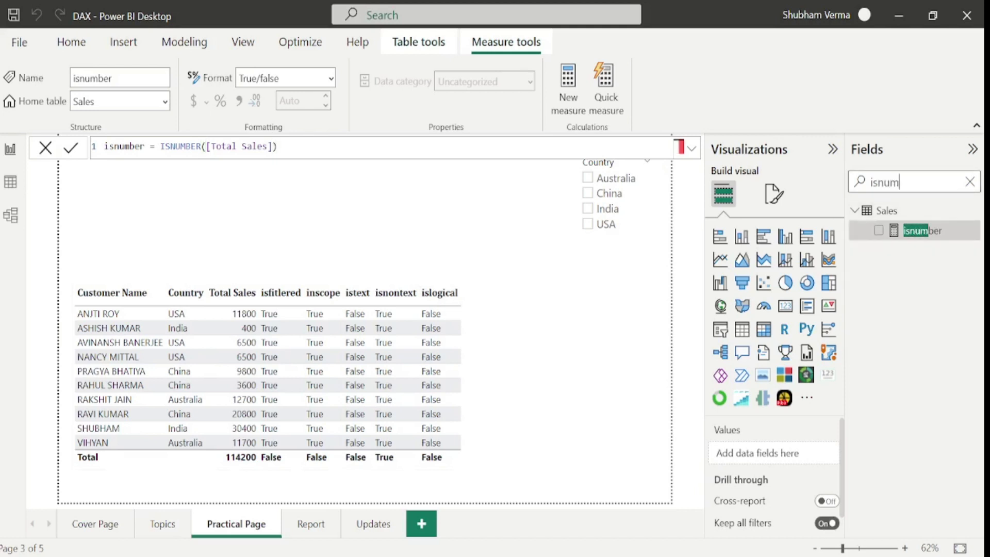
{"action": "left_click_drag", "start_coordinate": [955, 231], "coordinate": [547, 334]}
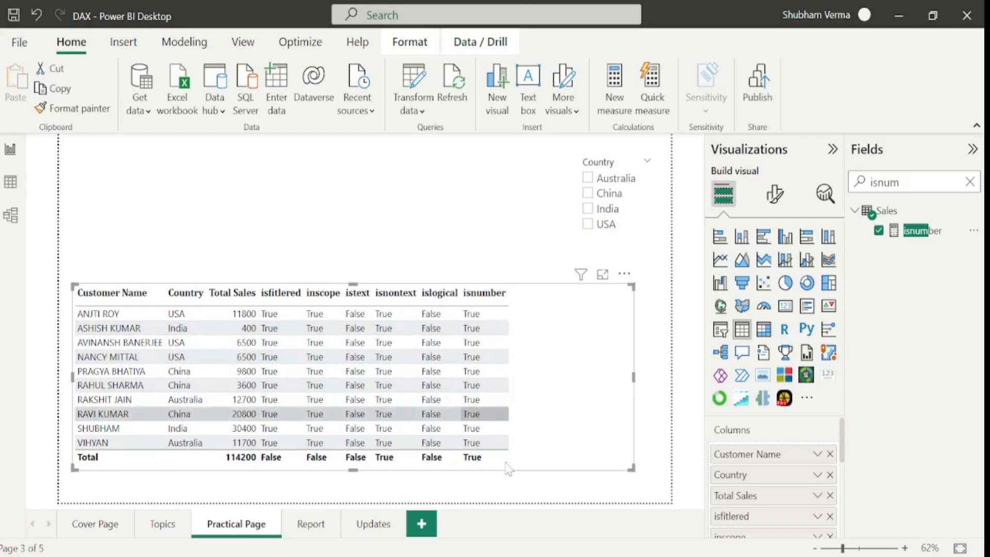
Compare the isnumber column with the ISNUMBER documentation in the browser, and review the report's Topics page
{"action": "key", "text": "alt+Tab"}
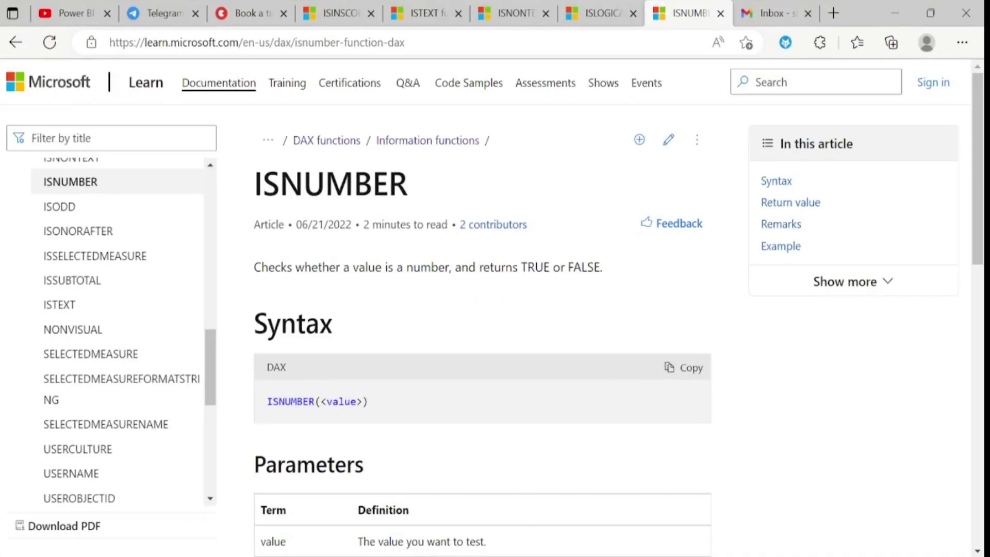
{"action": "left_click", "coordinate": [537, 554]}
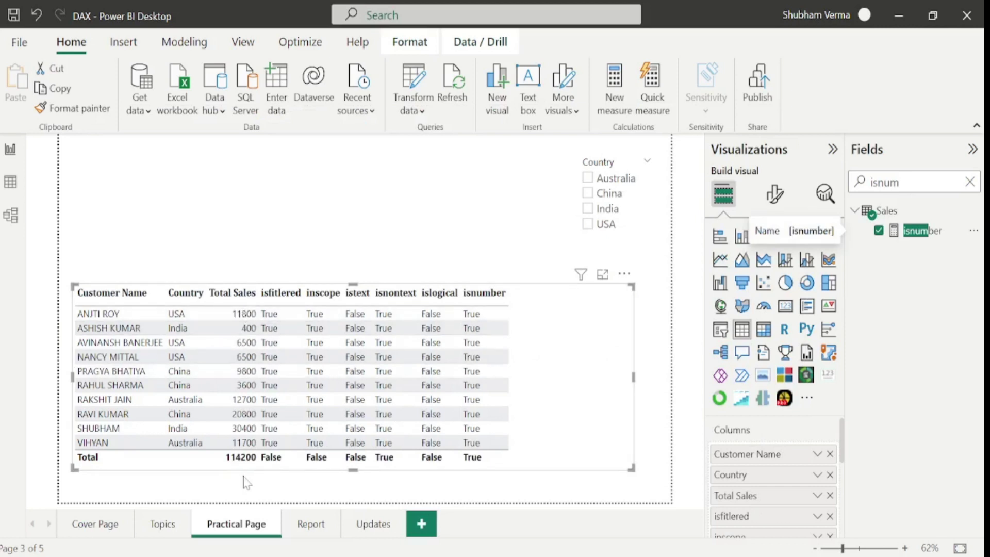
{"action": "left_click", "coordinate": [172, 522]}
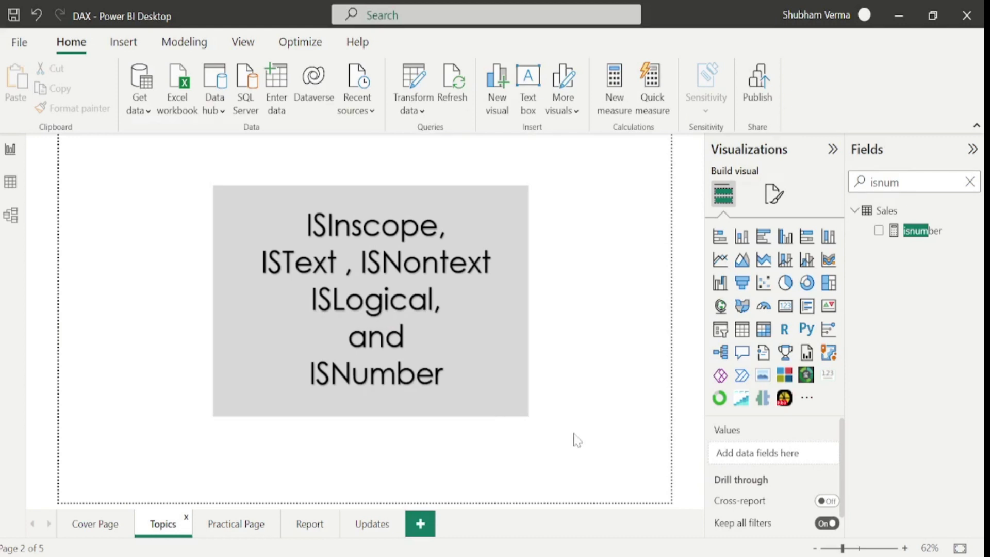
Switch to the browser and look through the Power BI course channel's uploads and playlists on YouTube
{"action": "left_click", "coordinate": [561, 549]}
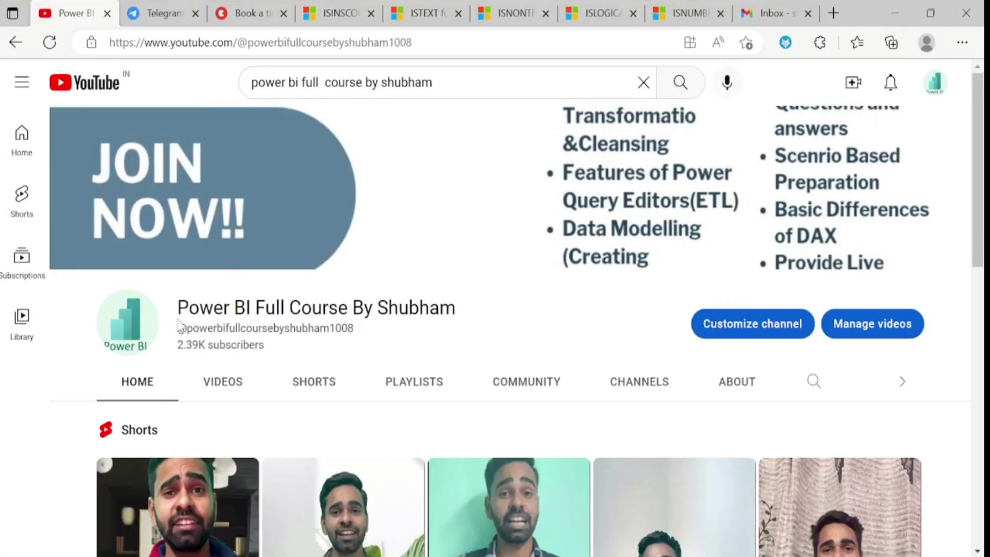
{"action": "left_click_drag", "start_coordinate": [178, 309], "coordinate": [459, 322]}
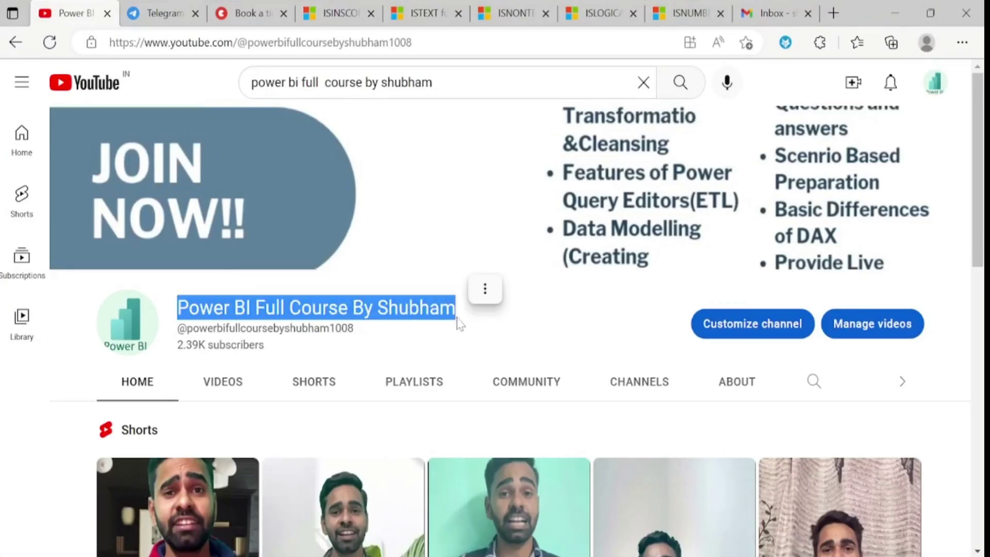
{"action": "scroll", "coordinate": [459, 322], "scroll_direction": "down", "scroll_amount": 10}
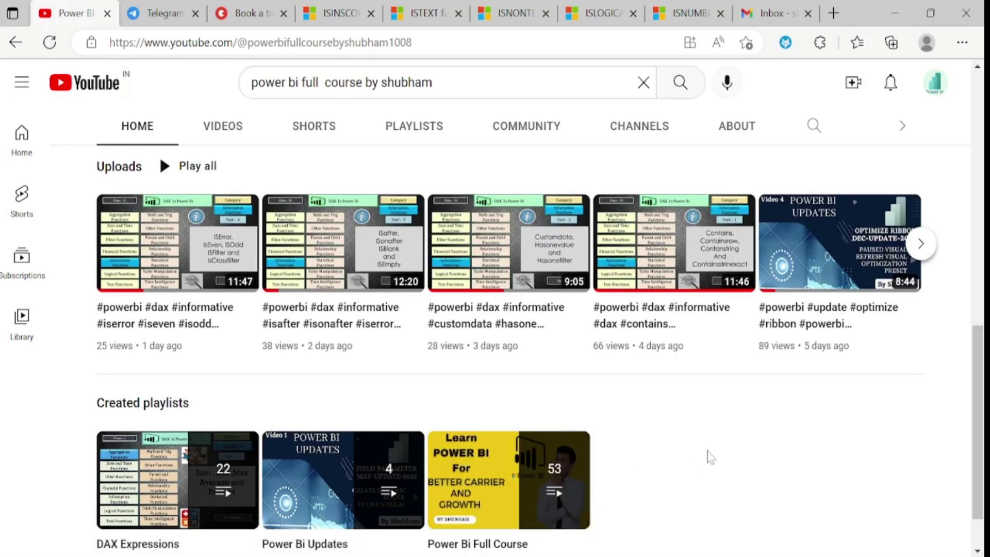
Browse the job postings and interview discussions in the "Power bi Jobs and Free Learning" Telegram group
{"action": "left_click", "coordinate": [154, 13]}
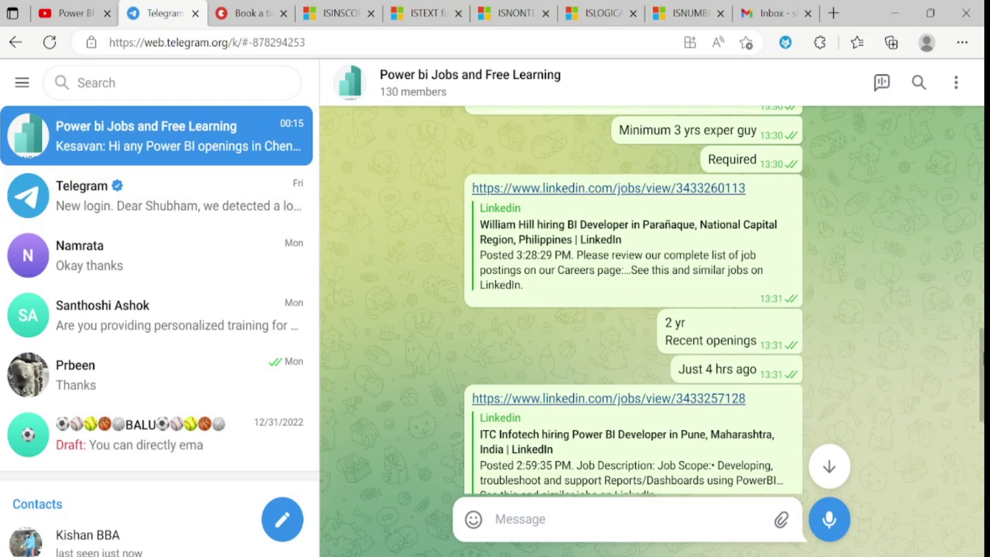
{"action": "scroll", "coordinate": [982, 355], "scroll_direction": "up", "scroll_amount": 3}
{"action": "scroll", "coordinate": [983, 356], "scroll_direction": "up", "scroll_amount": 10}
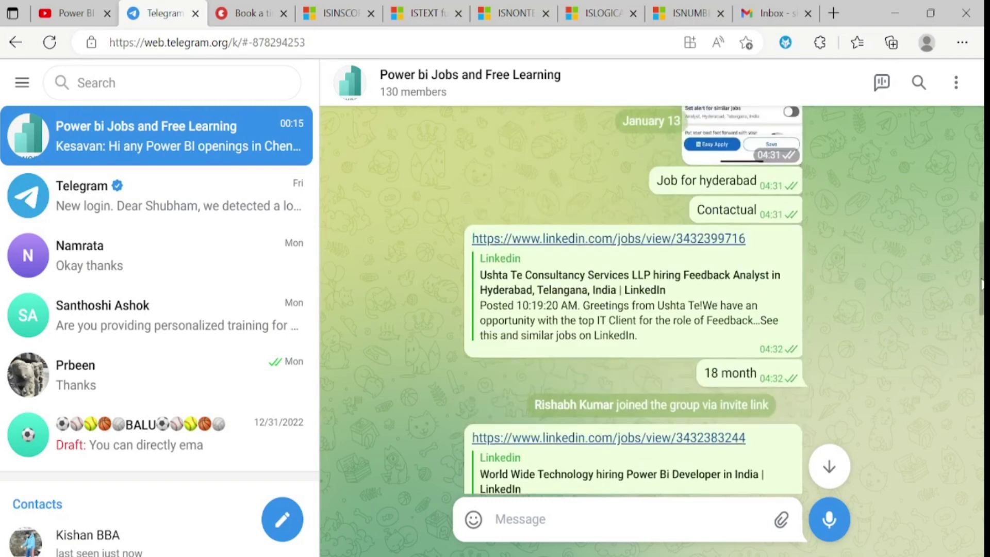
{"action": "scroll", "coordinate": [980, 201], "scroll_direction": "up", "scroll_amount": 10}
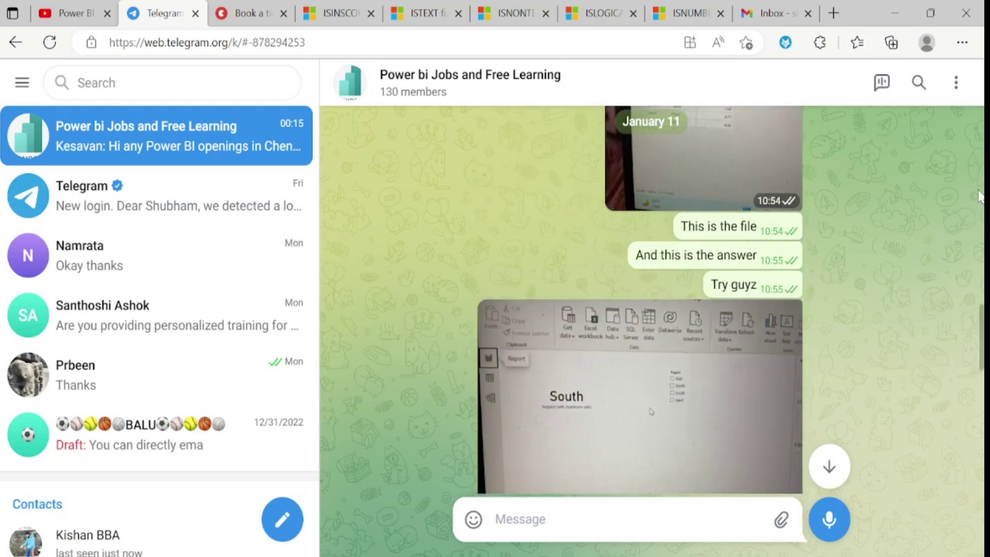
{"action": "scroll", "coordinate": [980, 207], "scroll_direction": "down", "scroll_amount": 5}
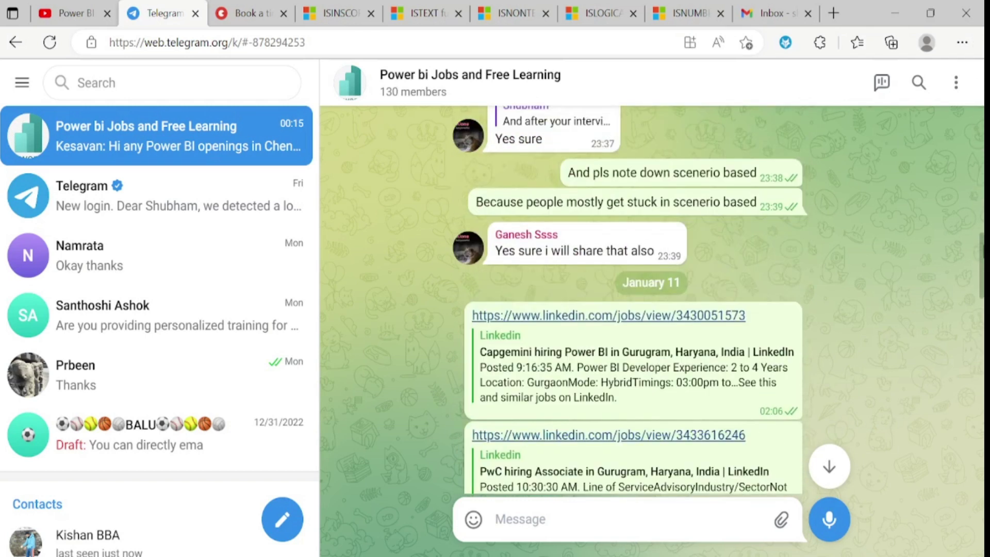
{"action": "scroll", "coordinate": [979, 206], "scroll_direction": "up", "scroll_amount": 10}
{"action": "scroll", "coordinate": [980, 206], "scroll_direction": "up", "scroll_amount": 3}
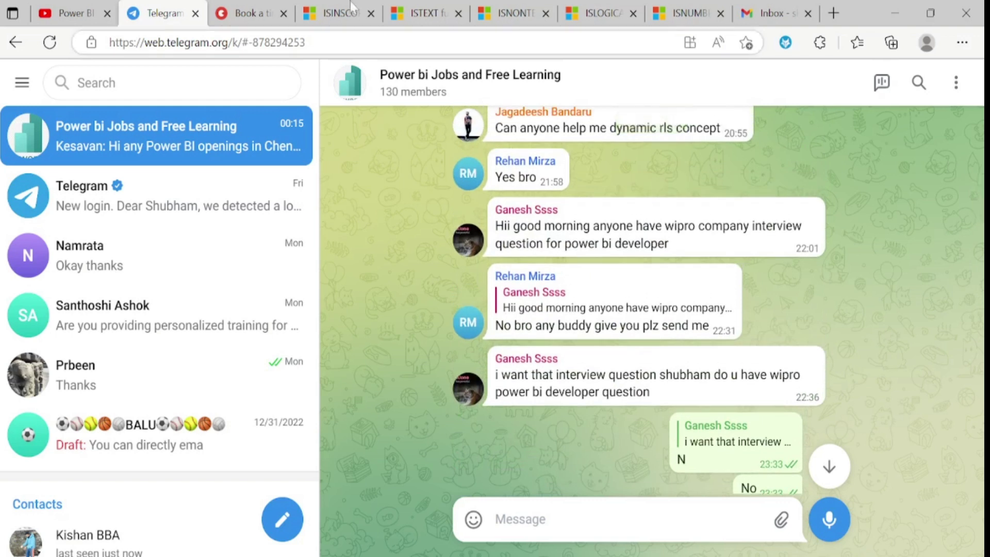
Look over the services offered on the Topmate booking page, such as career guidance, mock interviews and mentorship
{"action": "mouse_move", "coordinate": [258, 7]}
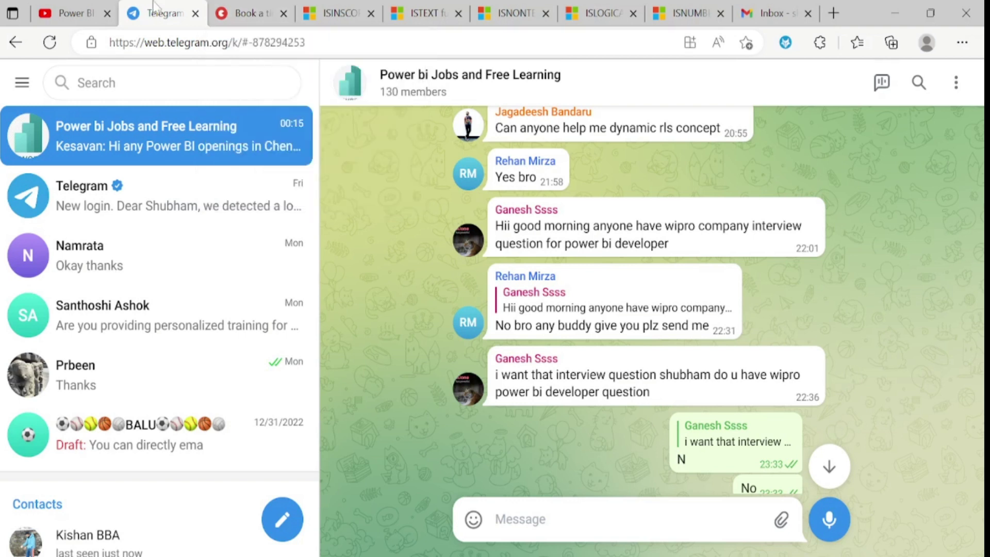
{"action": "left_click", "coordinate": [240, 10]}
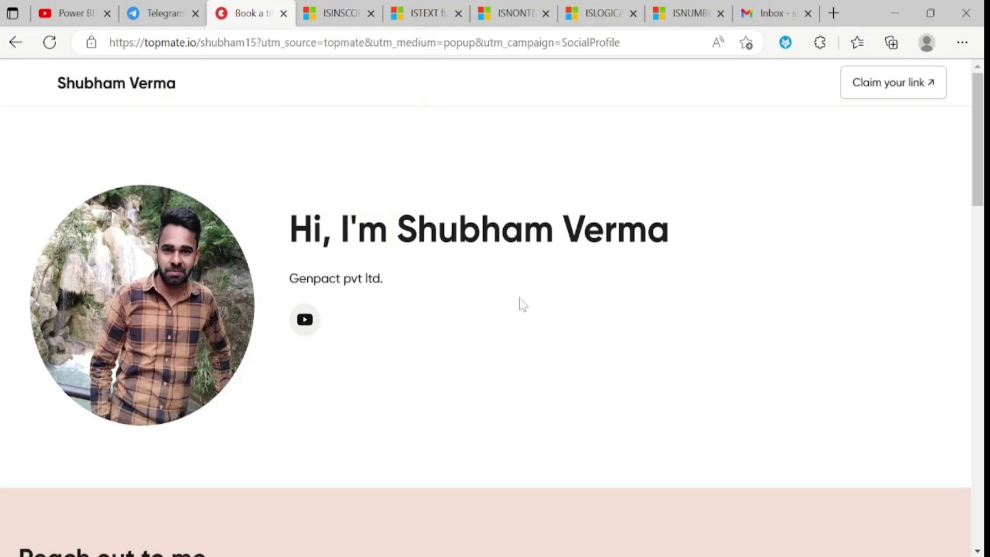
{"action": "scroll", "coordinate": [521, 302], "scroll_direction": "down", "scroll_amount": 2}
{"action": "scroll", "coordinate": [486, 273], "scroll_direction": "up", "scroll_amount": 2}
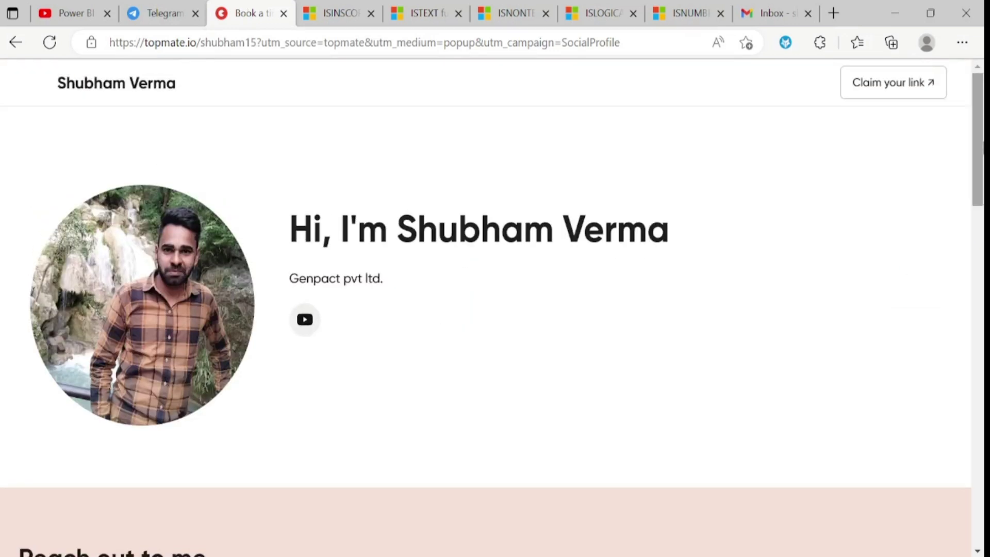
{"action": "scroll", "coordinate": [706, 259], "scroll_direction": "down", "scroll_amount": 9}
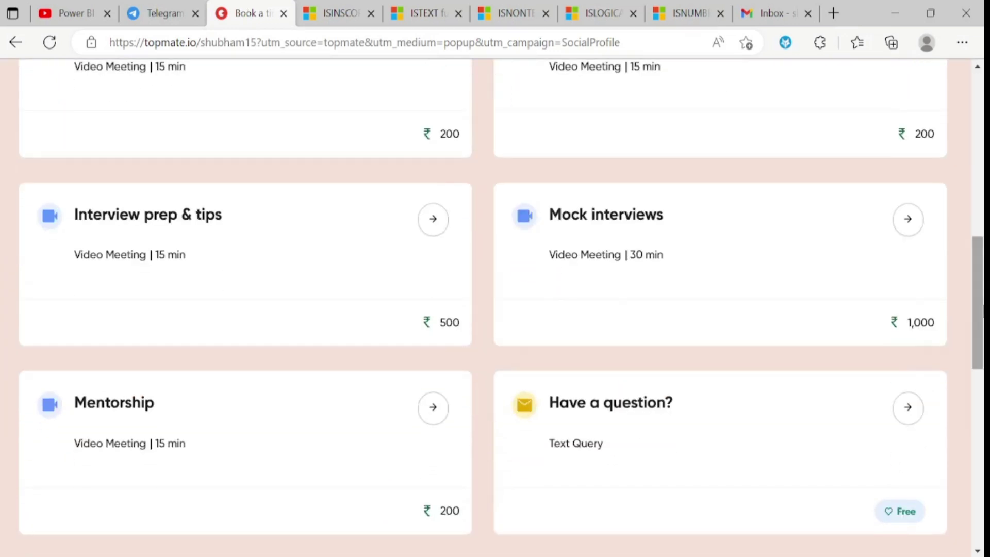
{"action": "scroll", "coordinate": [980, 294], "scroll_direction": "up", "scroll_amount": 2}
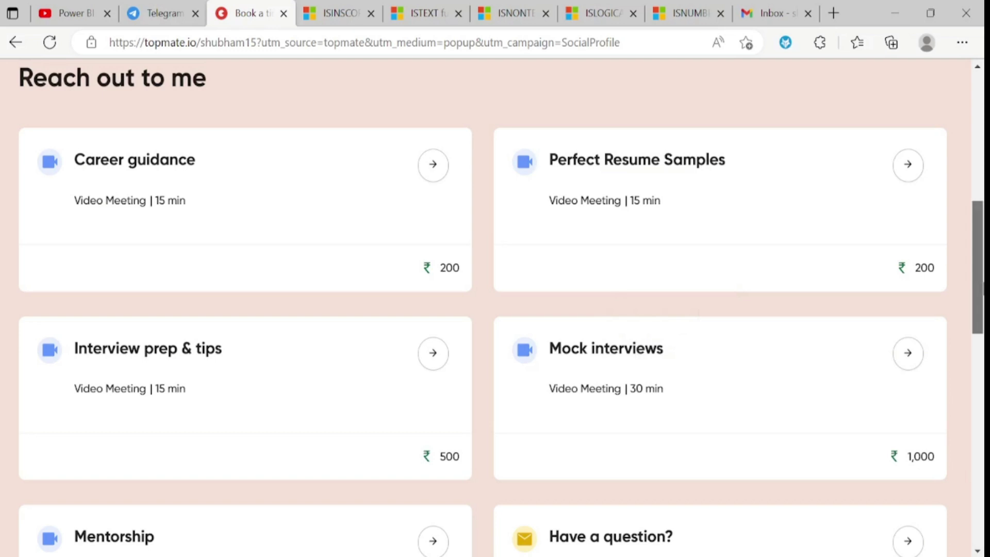
{"action": "scroll", "coordinate": [978, 268], "scroll_direction": "up", "scroll_amount": 7}
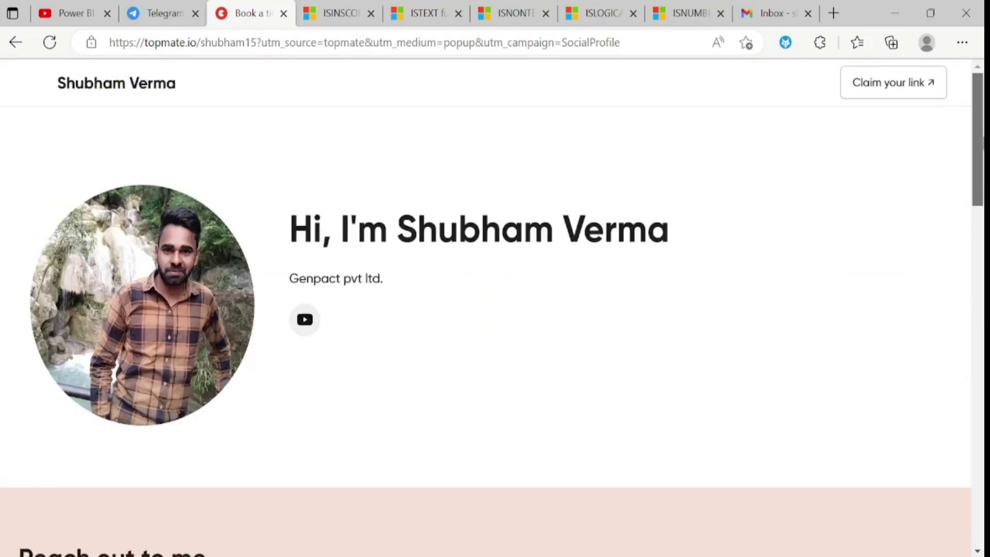
Return to the YouTube channel page and view its header and Shorts section
{"action": "left_click", "coordinate": [65, 7]}
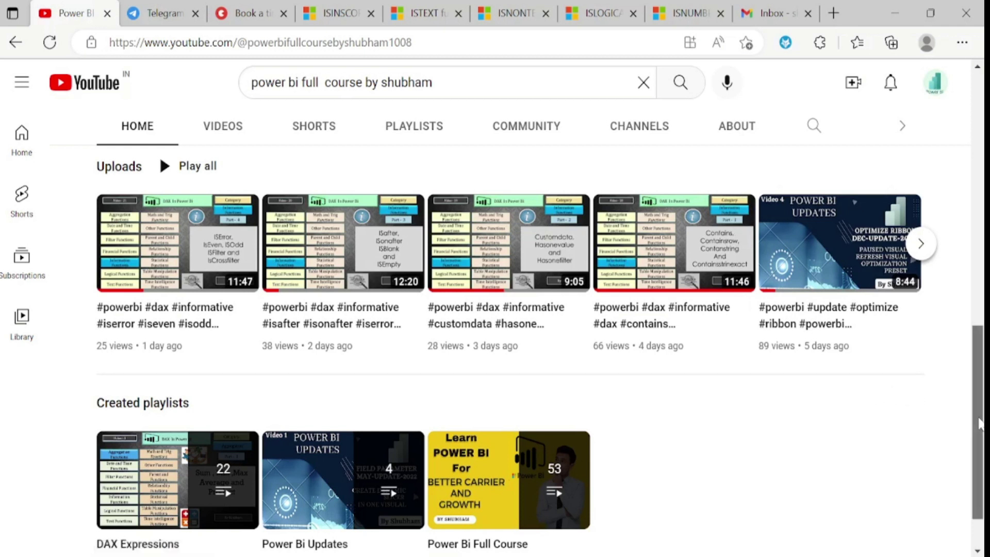
{"action": "scroll", "coordinate": [980, 423], "scroll_direction": "up", "scroll_amount": 8}
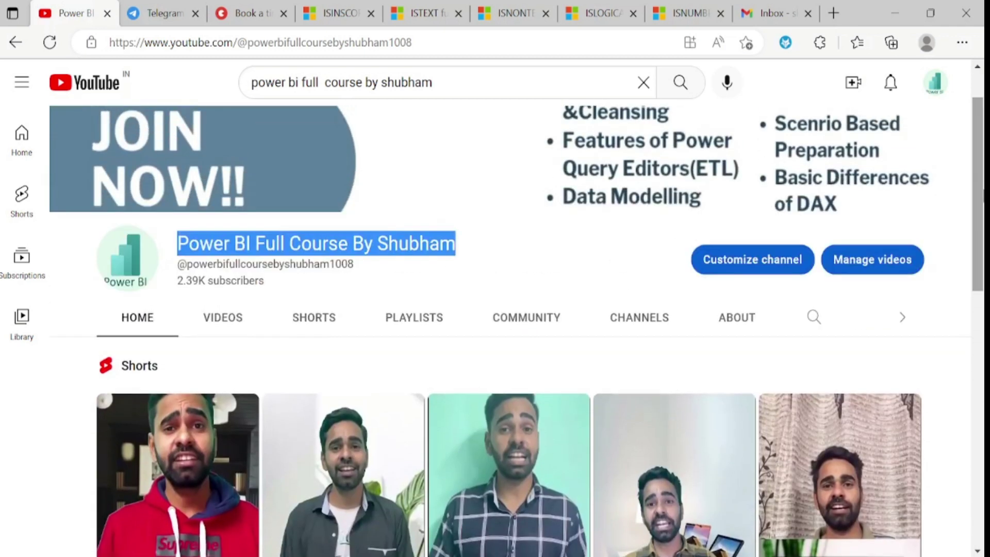